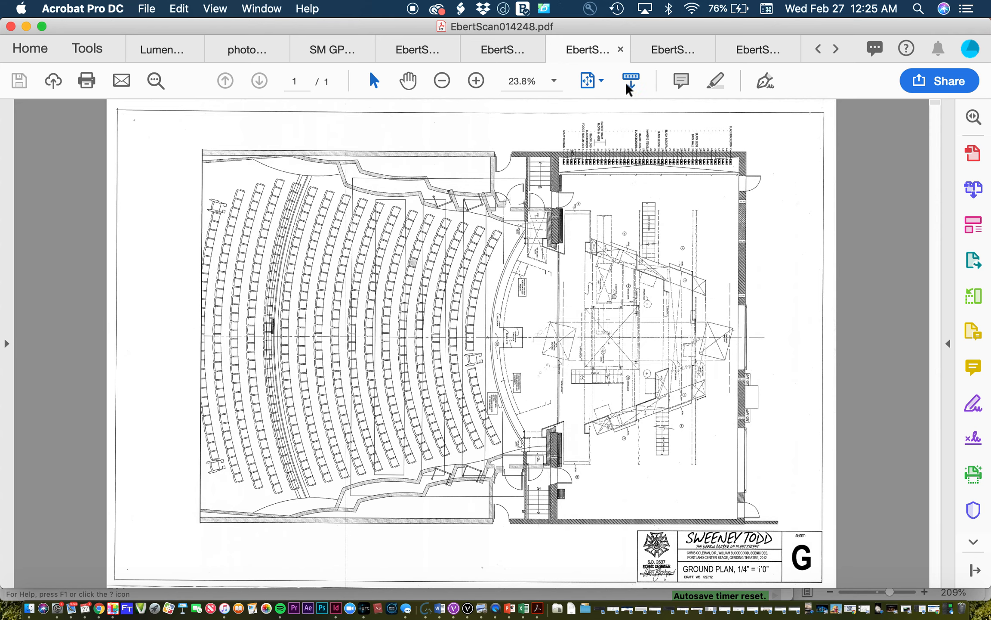
Step: Examine the stage area of the Sweeney Todd ground plan at 150% zoom, including the headers and center structure
left_click(553, 80)
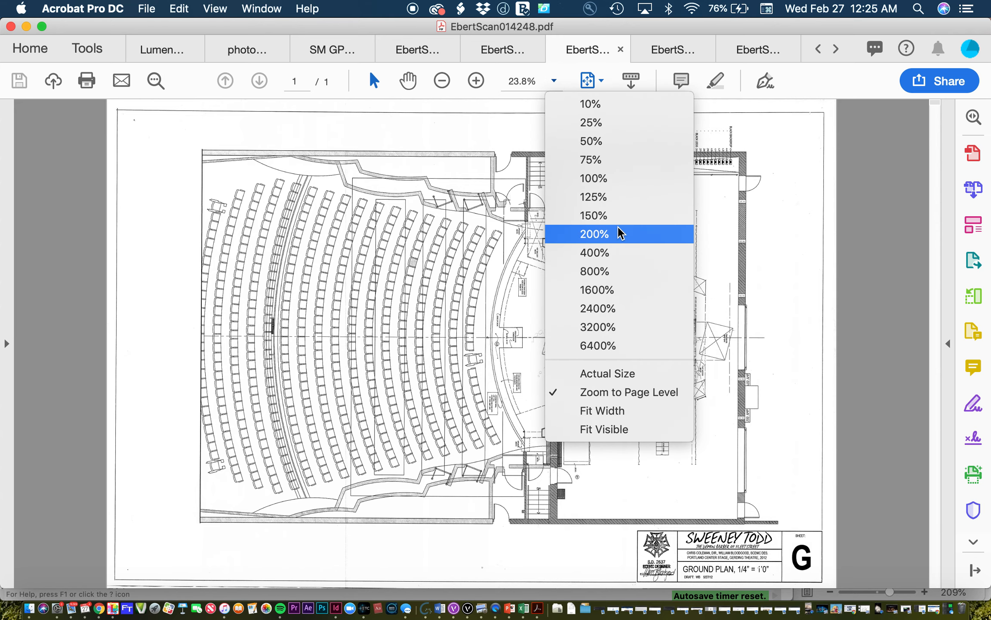
left_click(617, 215)
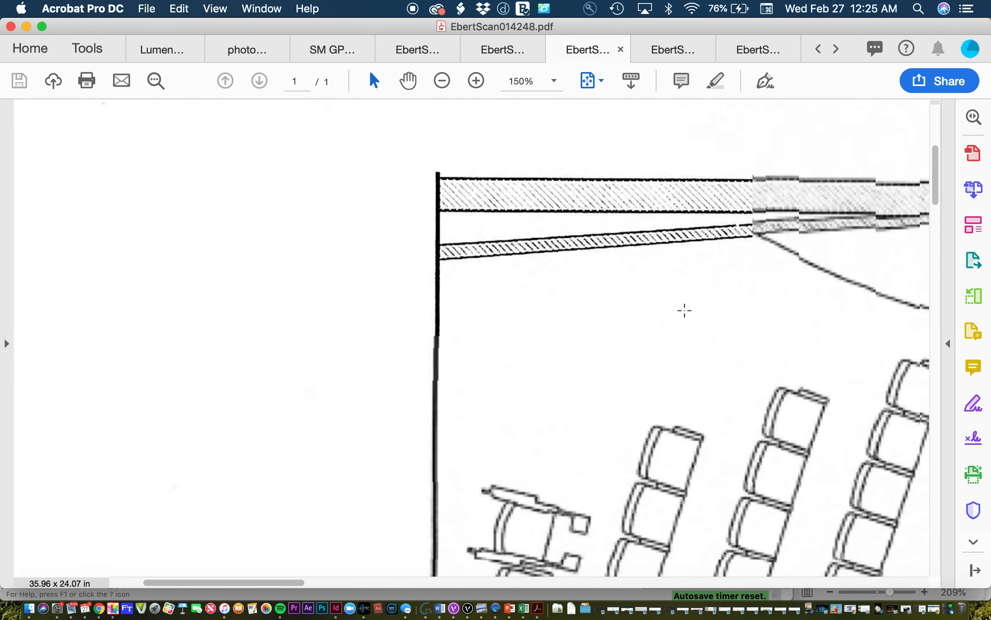
scroll(684, 310, "right", 10)
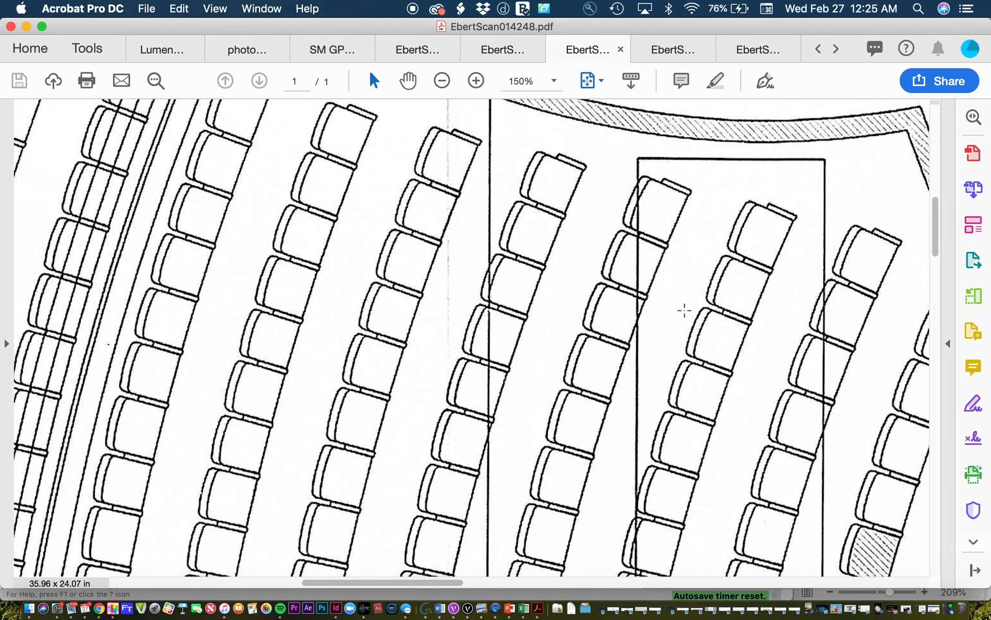
scroll(684, 310, "right", 15)
scroll(684, 310, "down", 5)
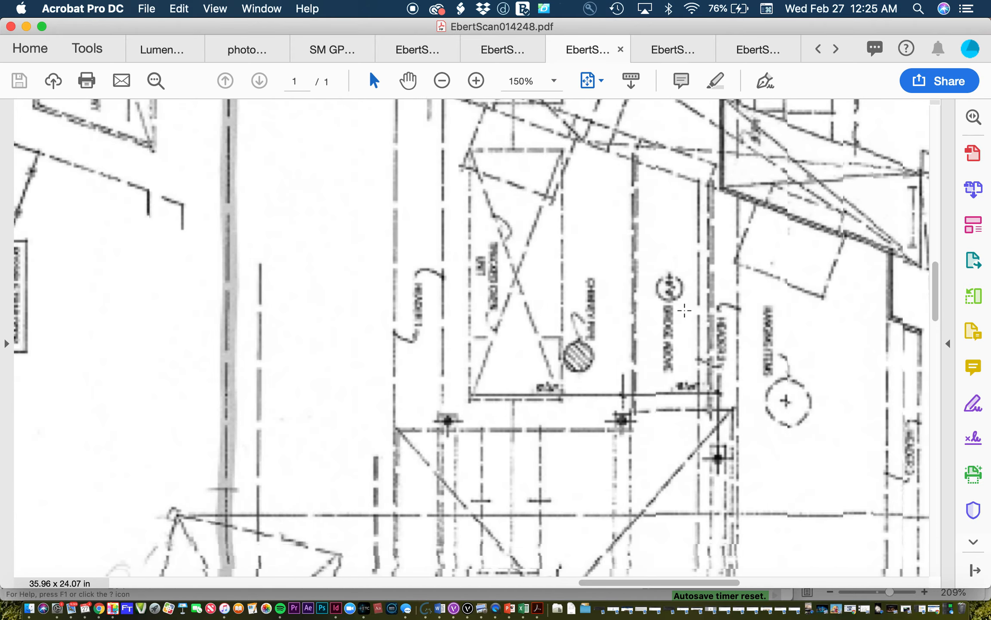
scroll(685, 310, "down", 1)
scroll(684, 310, "right", 1)
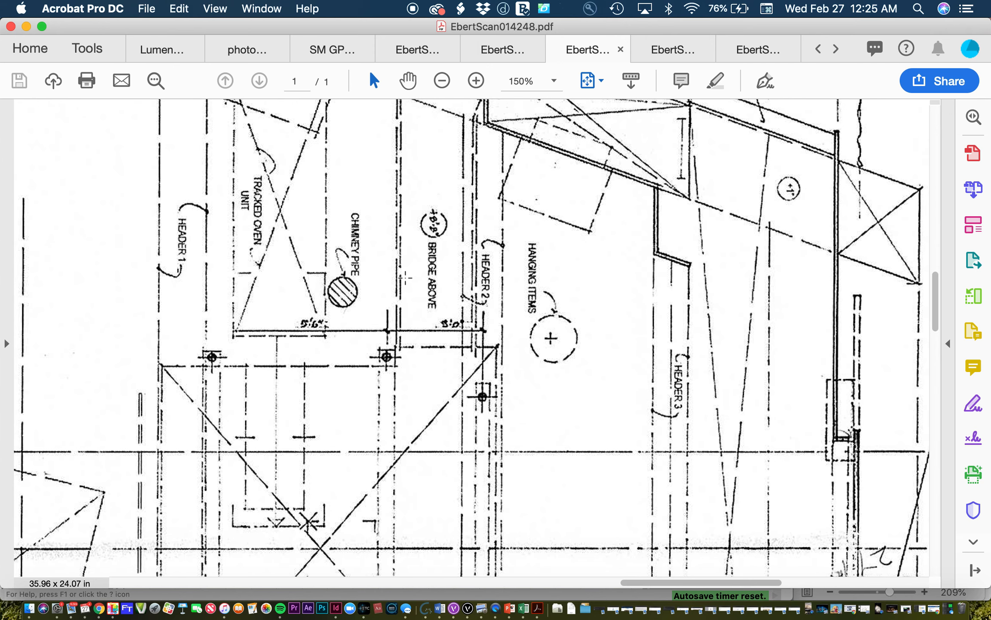
scroll(478, 263, "down", 5)
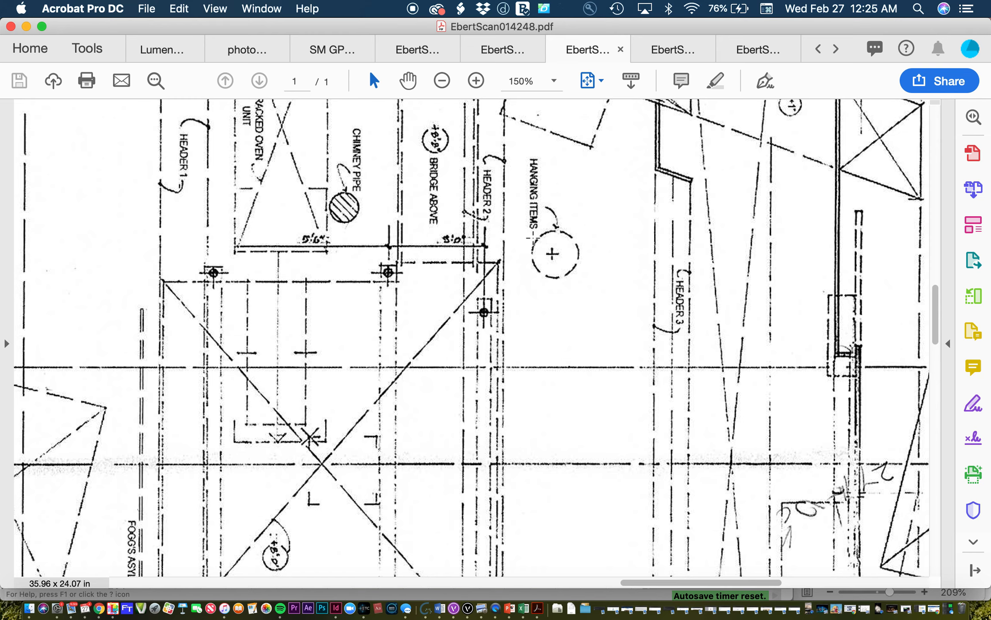
scroll(533, 238, "down", 5, "ctrl")
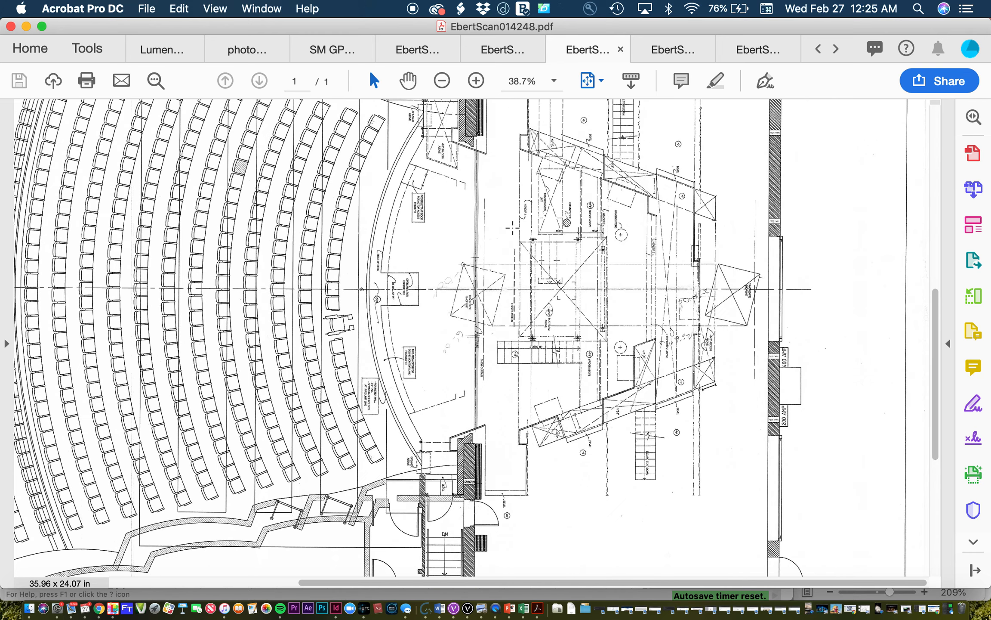
Step: Open the SR section sheet, EbertScan014250.pdf, and examine the overhead positions above the audience up close
left_click(669, 54)
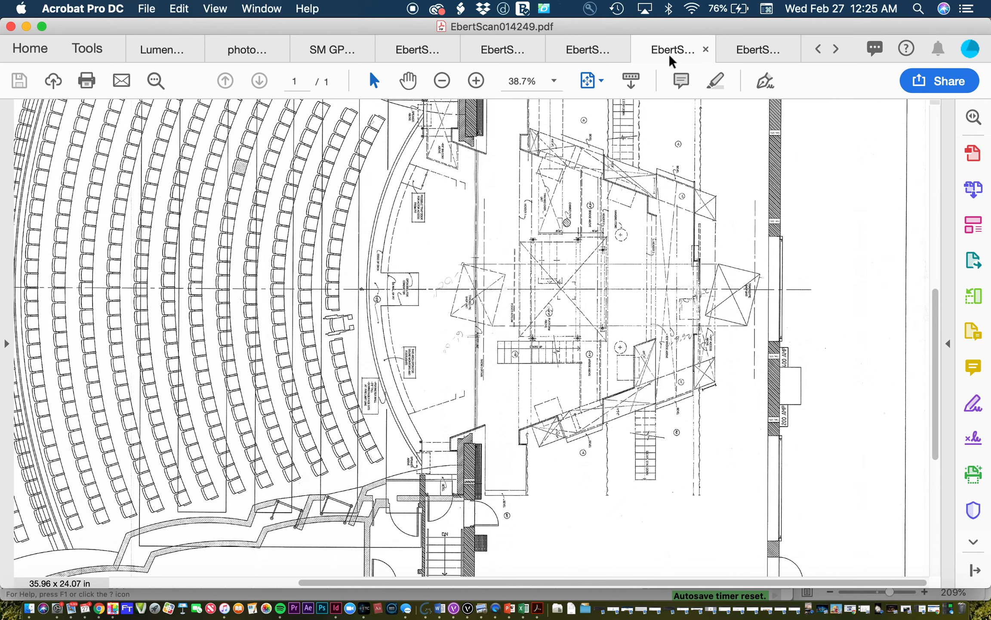
left_click(748, 55)
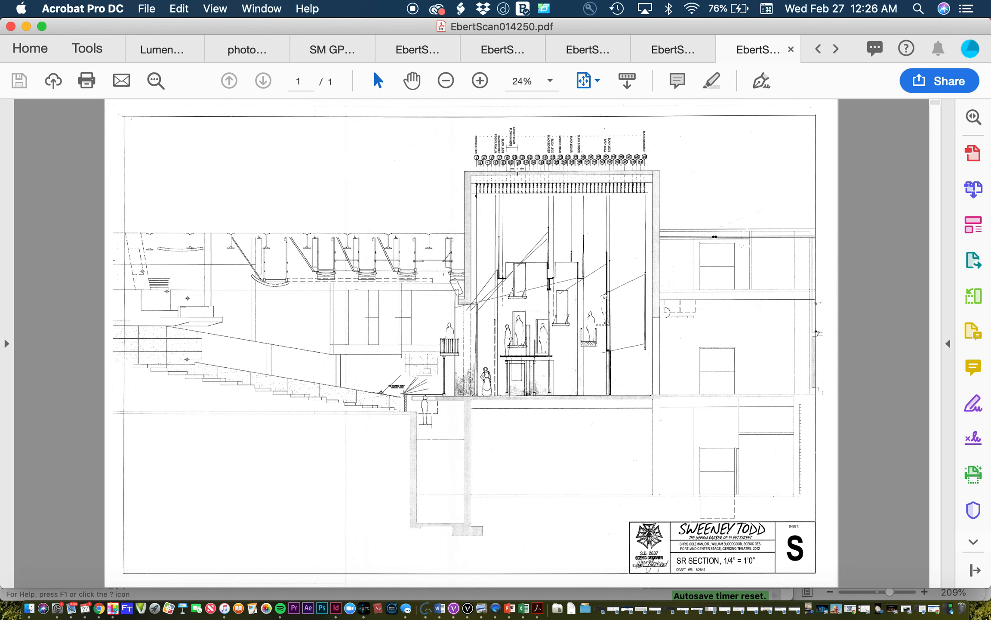
scroll(379, 245, "up", 3)
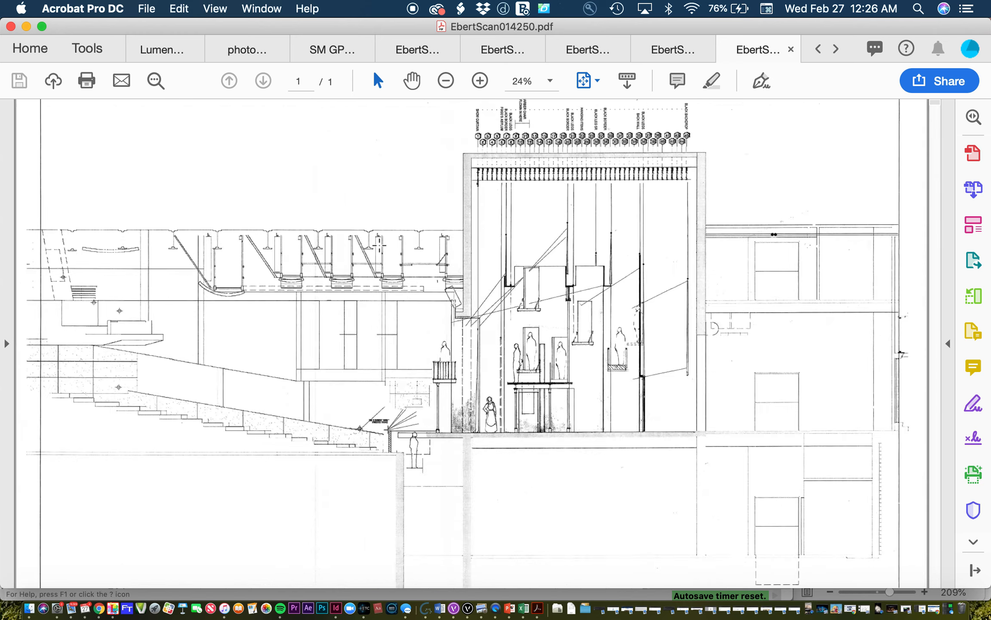
scroll(319, 246, "up", 3)
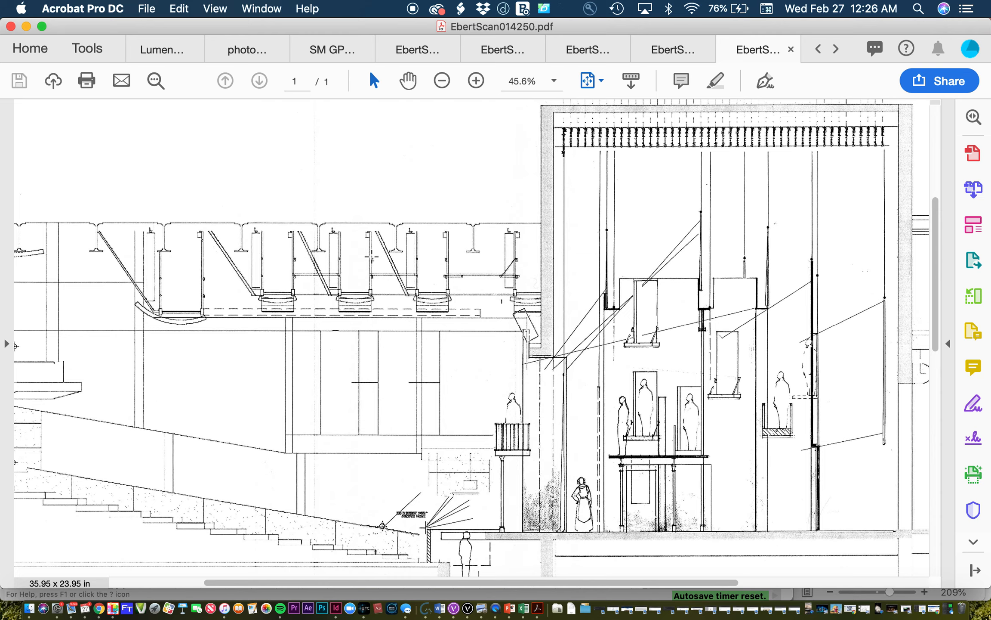
scroll(325, 249, "up", 1)
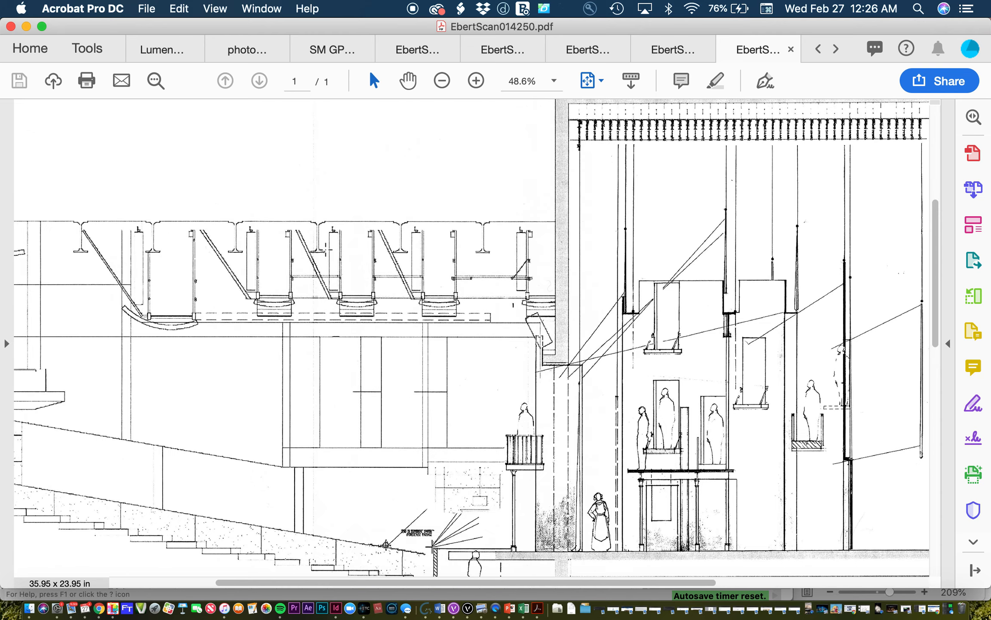
scroll(326, 249, "up", 5)
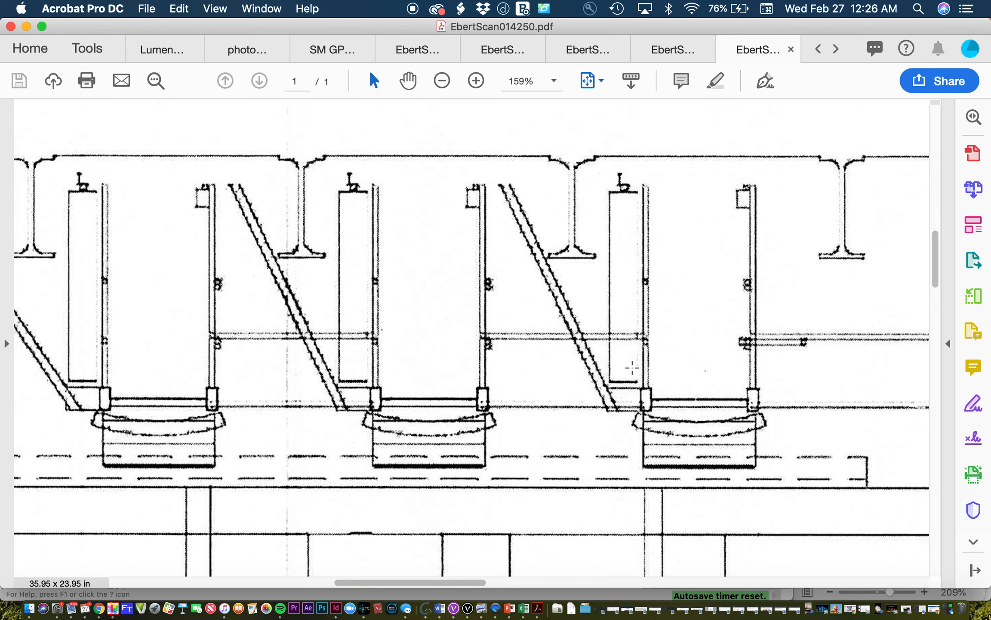
scroll(631, 367, "up", 3)
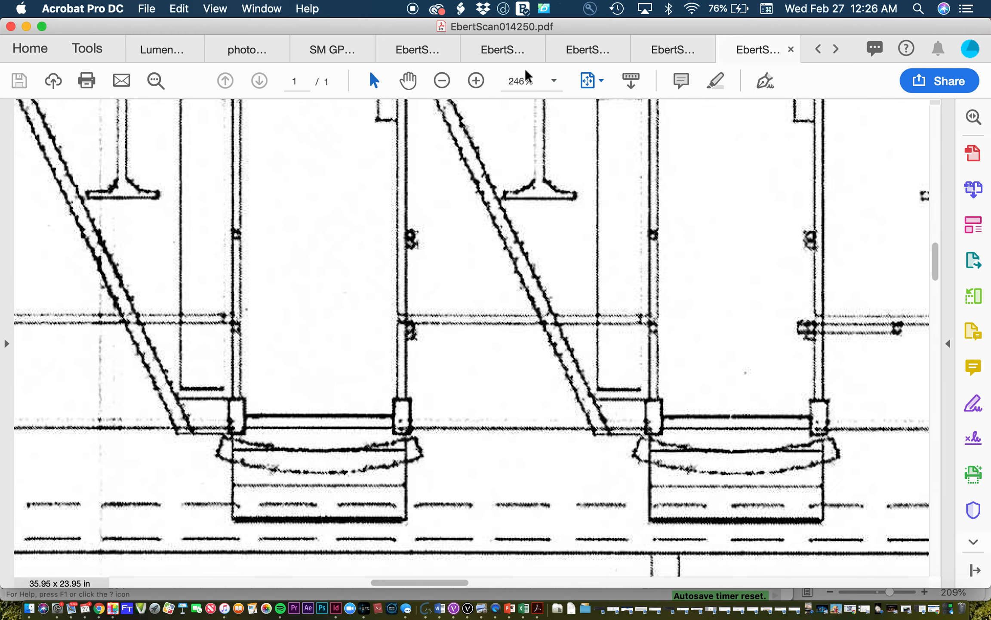
left_click(550, 82)
left_click(549, 81)
scroll(424, 244, "down", 3, "ctrl")
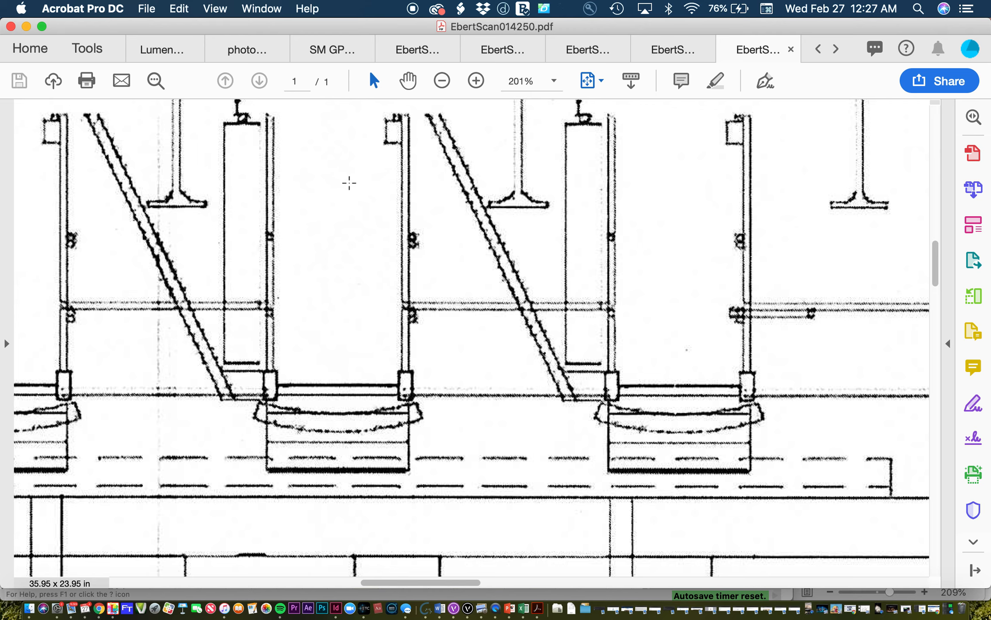
scroll(350, 183, "down", 10, "ctrl")
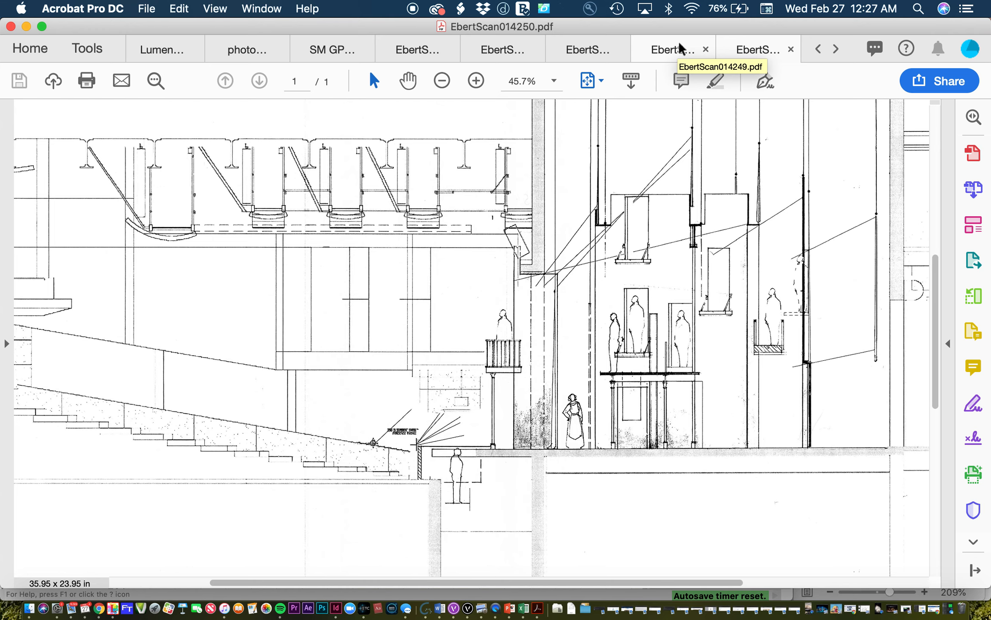
Step: Review the central structure and SR balcony sheet and the wall elevations sheet
left_click(665, 47)
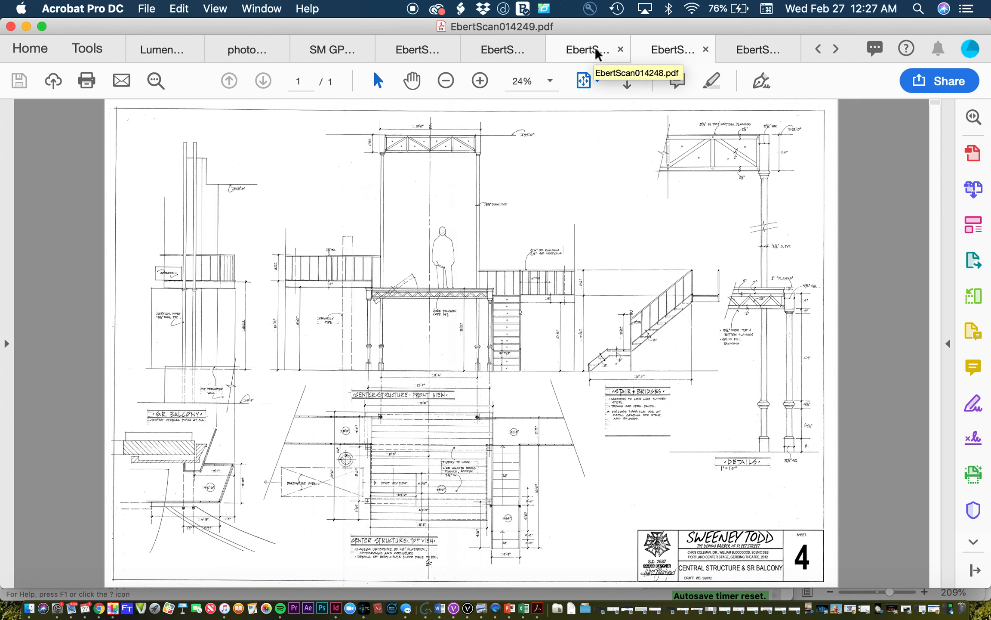
left_click(482, 58)
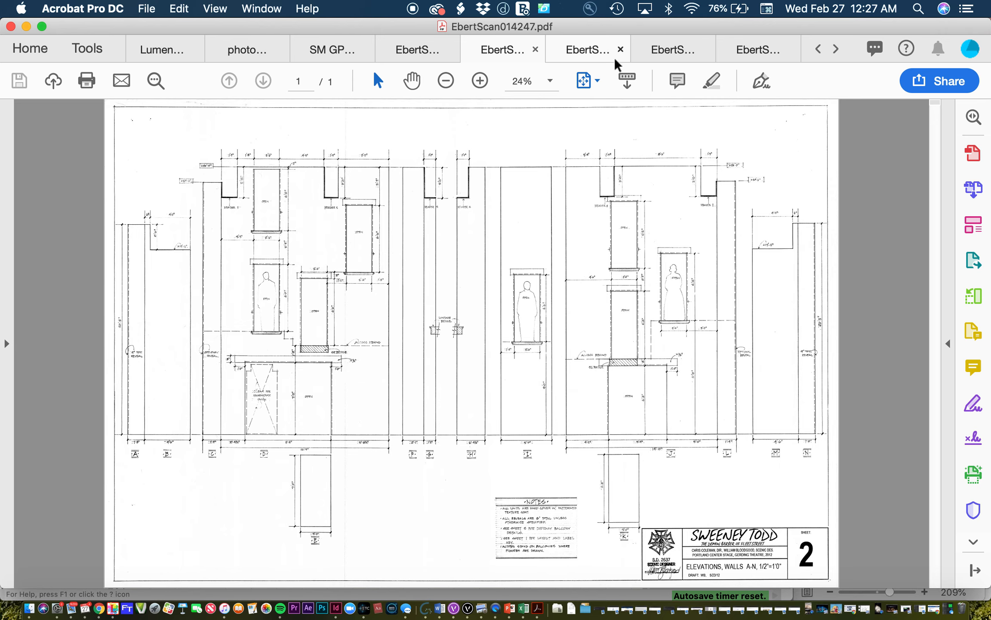
Step: Return to the ground plan in EbertScan014248.pdf and view the whole sheet
left_click(594, 54)
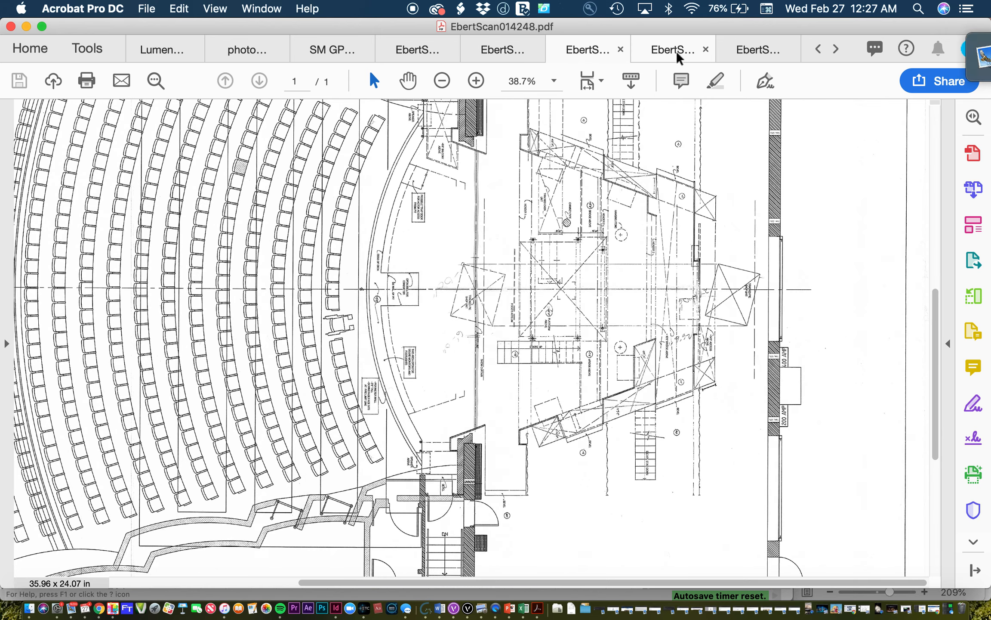
mouse_move(766, 53)
left_click(938, 50)
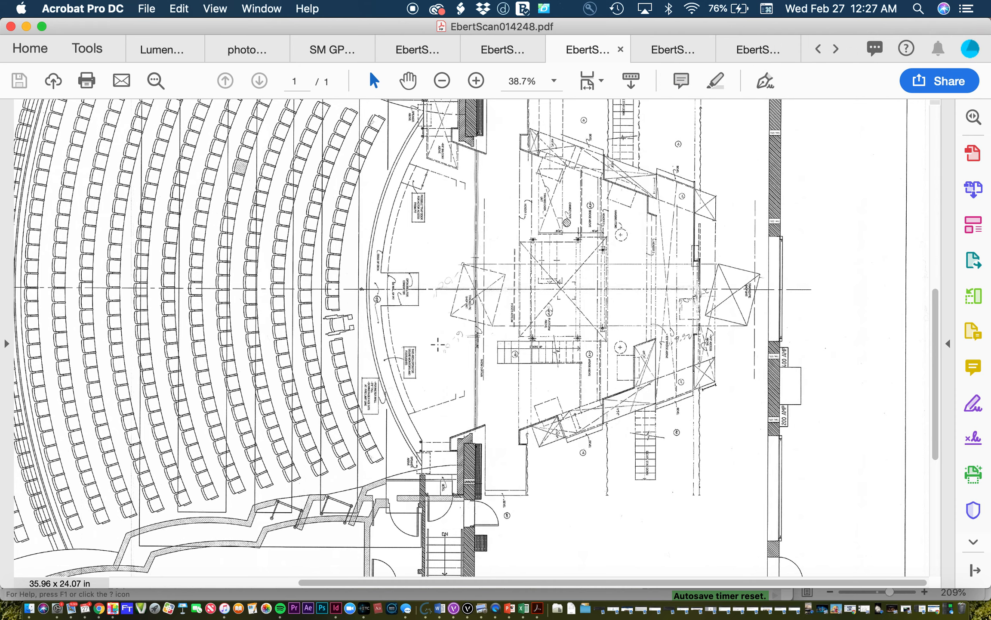
scroll(438, 345, "down", 2)
scroll(438, 345, "up", 5)
scroll(438, 344, "left", 2)
key("super+0")
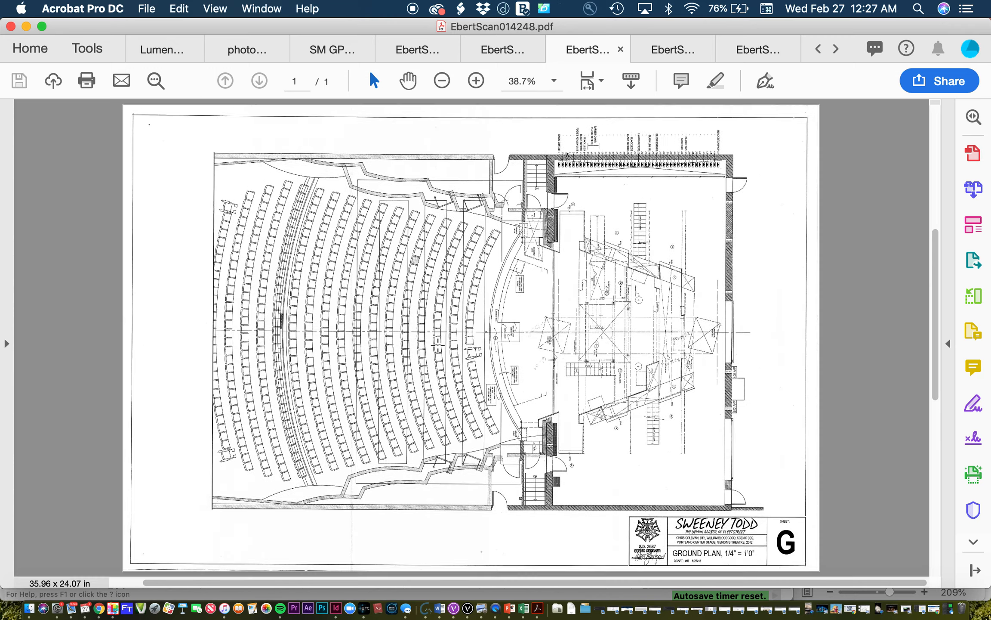
key("super+minus")
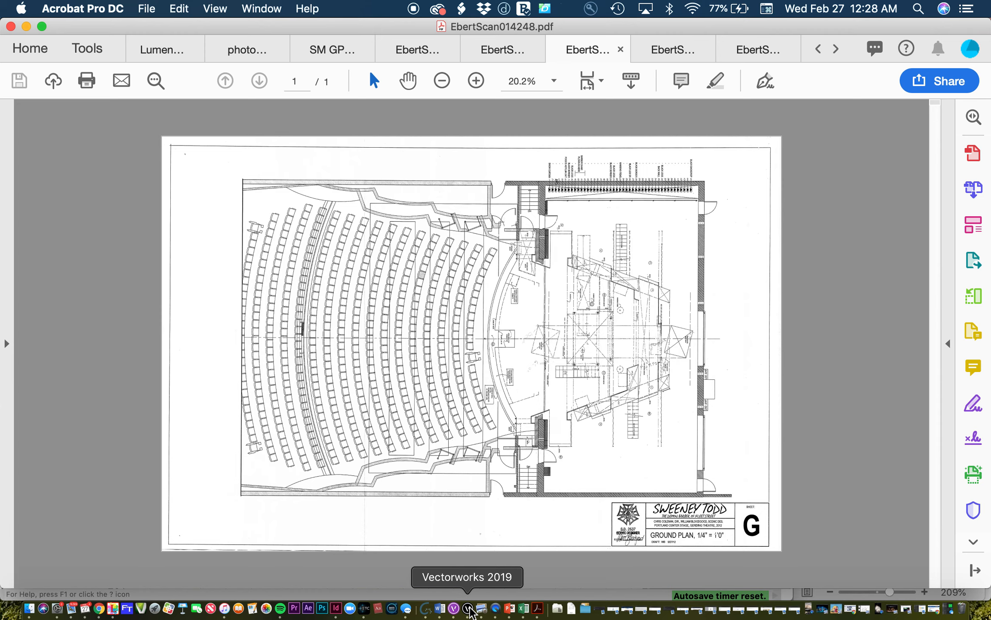
Step: Switch to Vectorworks 2019, shift the Attributes and Snapping palettes slightly, and widen the drawing window to the full screen
left_click(468, 608)
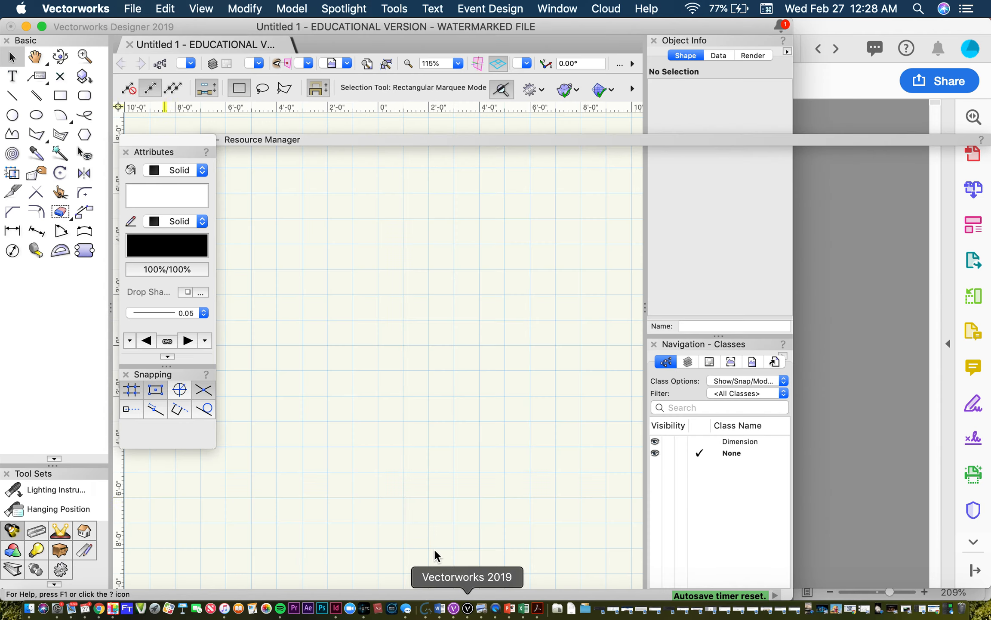
mouse_move(148, 137)
left_mouse_down()
mouse_move(327, 166)
mouse_move(159, 137)
left_mouse_up()
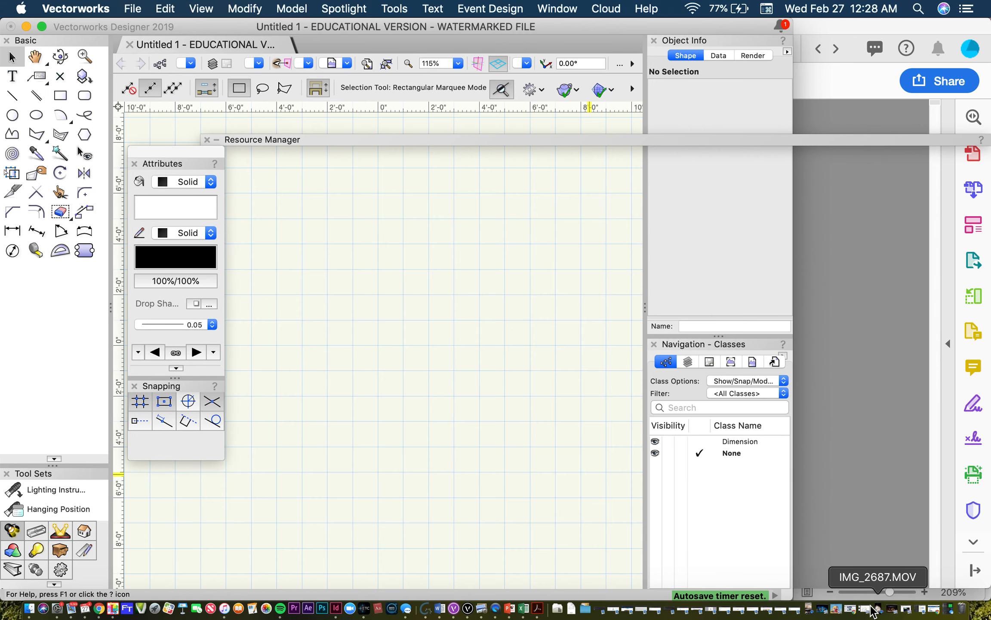
left_click_drag(787, 591, 988, 591)
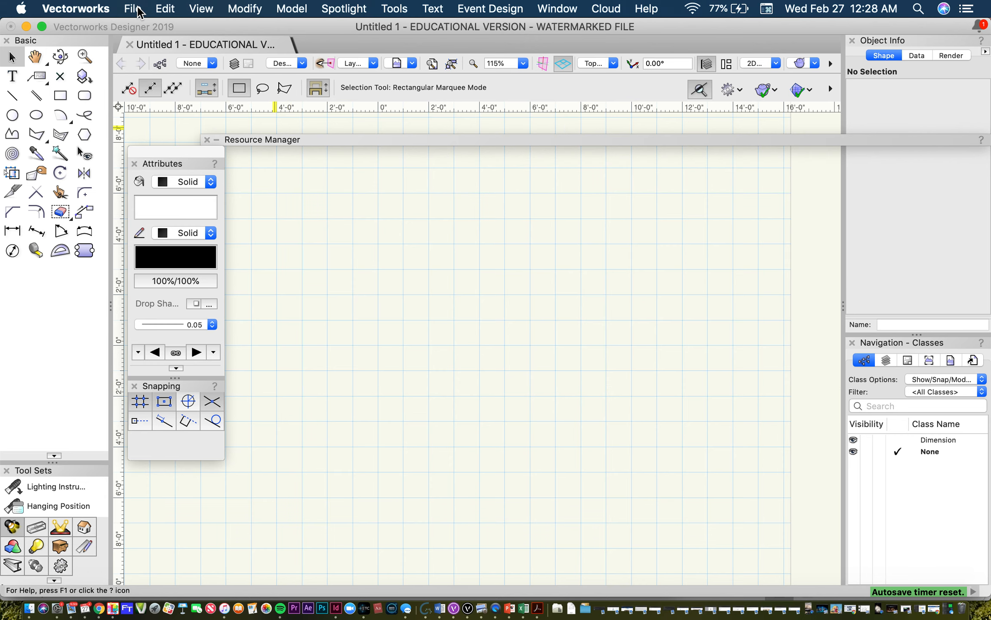
Step: Open the Organization dialog and display the document's design layers
left_click(162, 60)
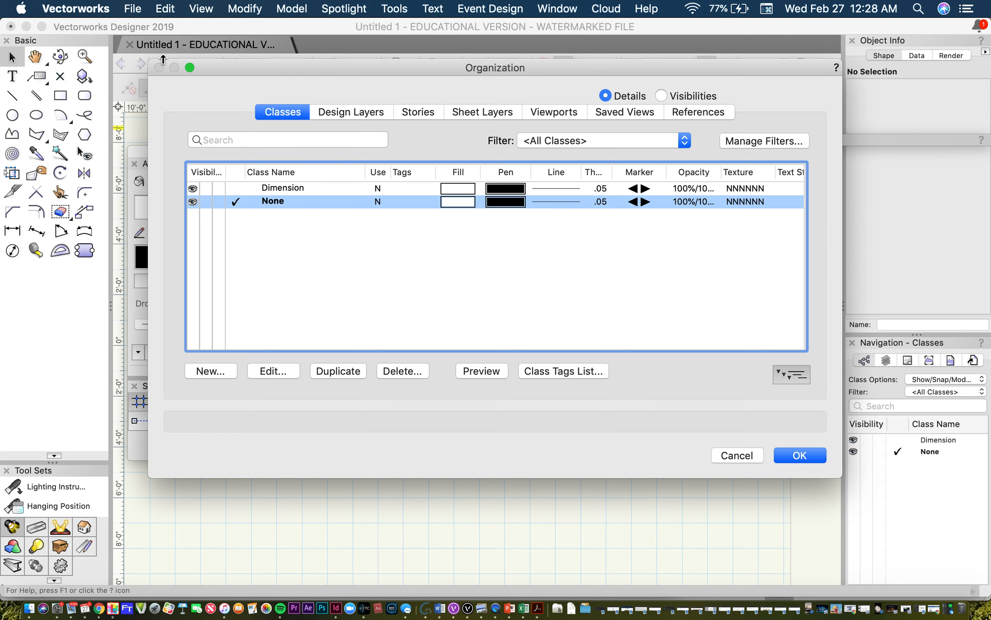
left_click(730, 452)
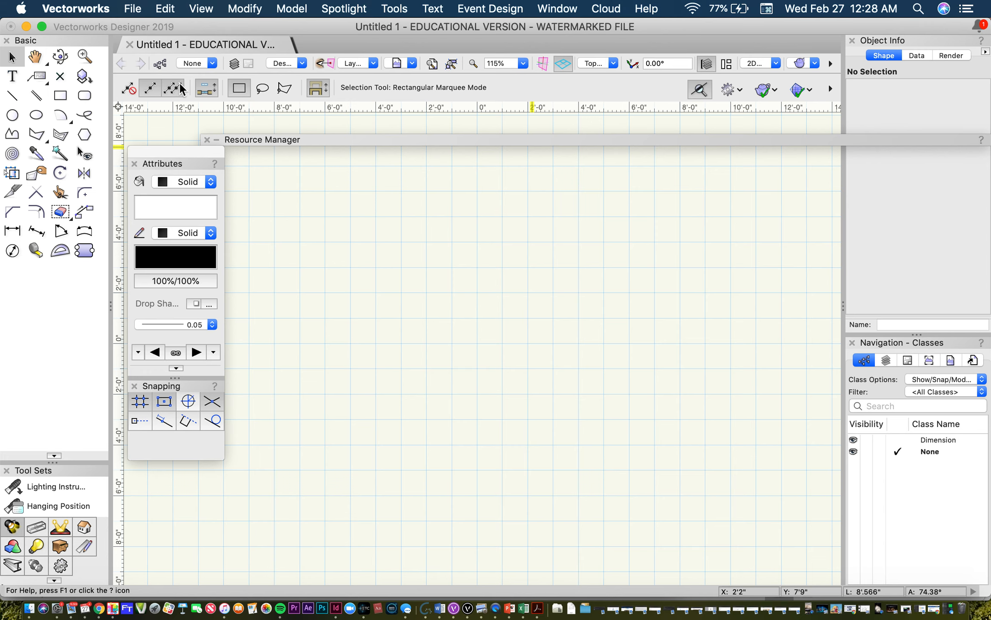
left_click(160, 63)
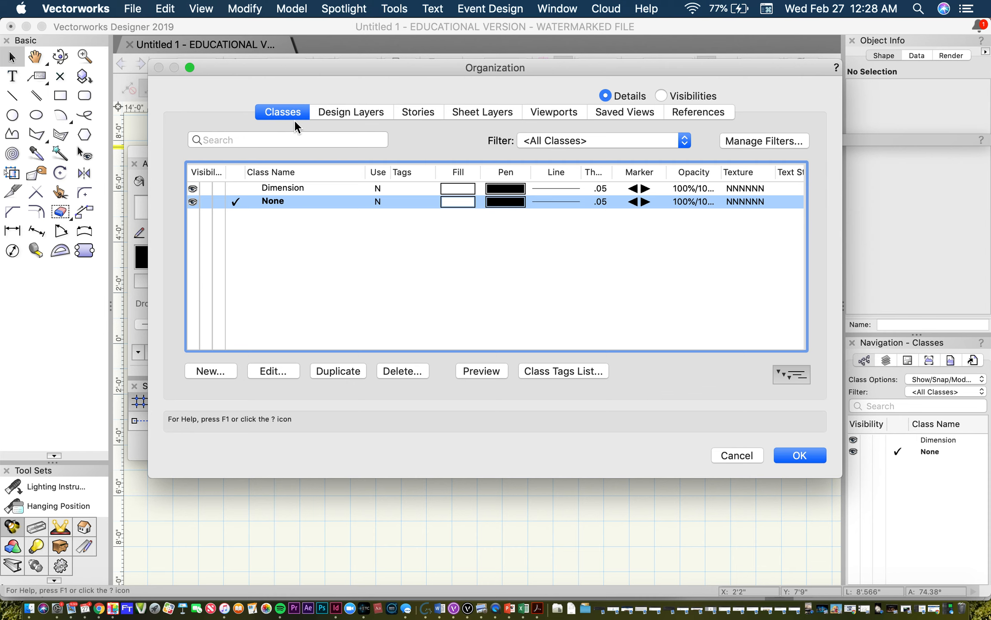
left_click(356, 112)
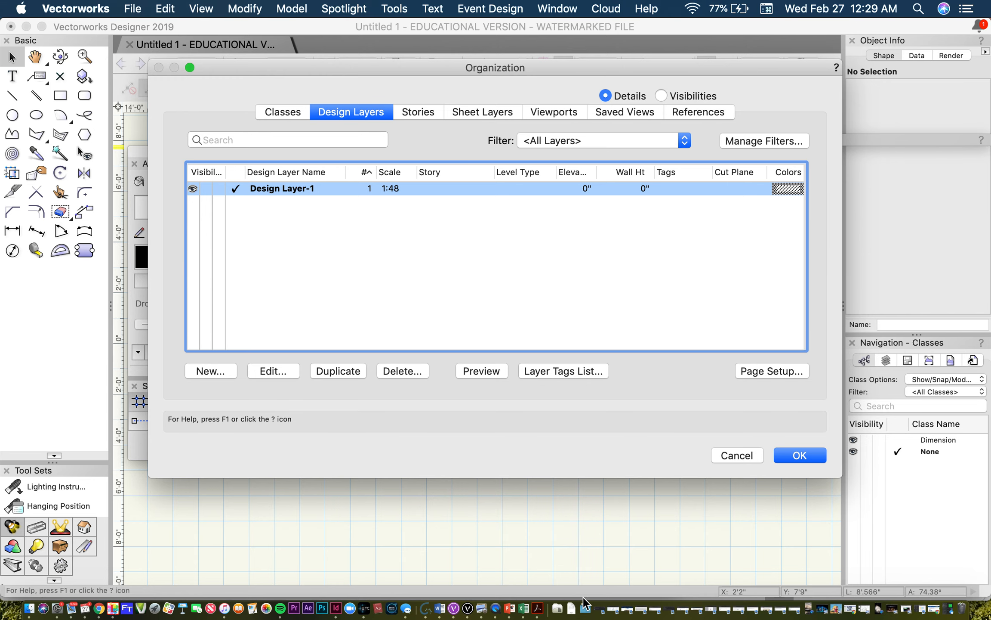
Step: Switch to Acrobat and check the drawing scale in the ground plan's title block
left_click(481, 608)
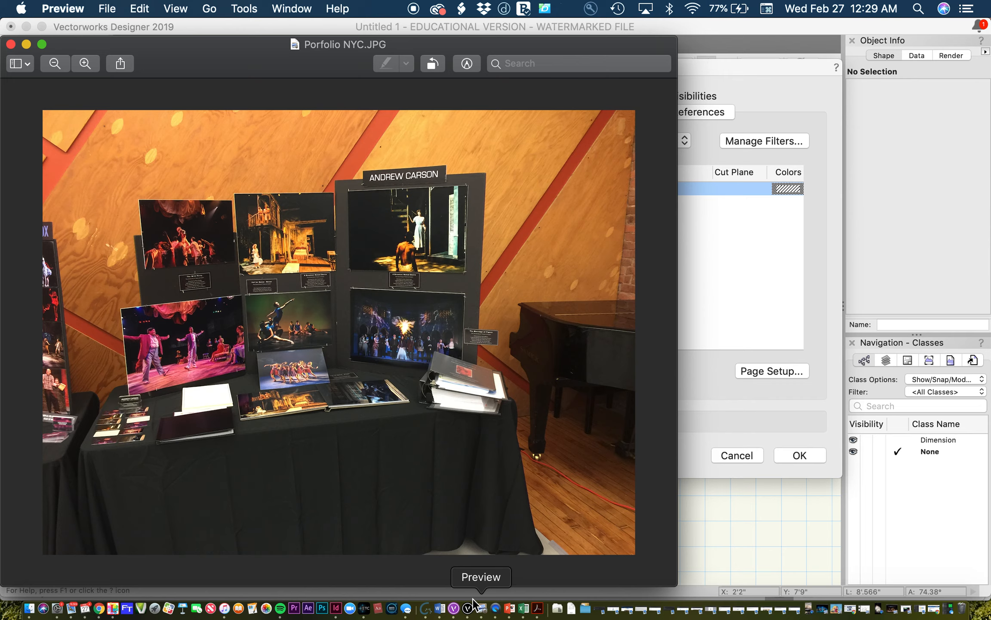
left_click(26, 44)
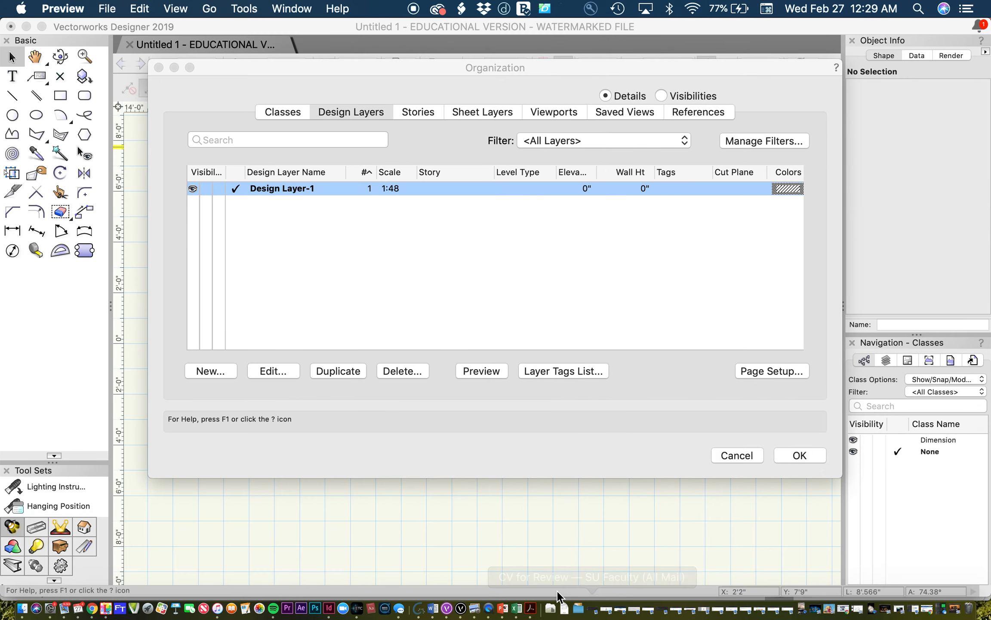
left_click(531, 614)
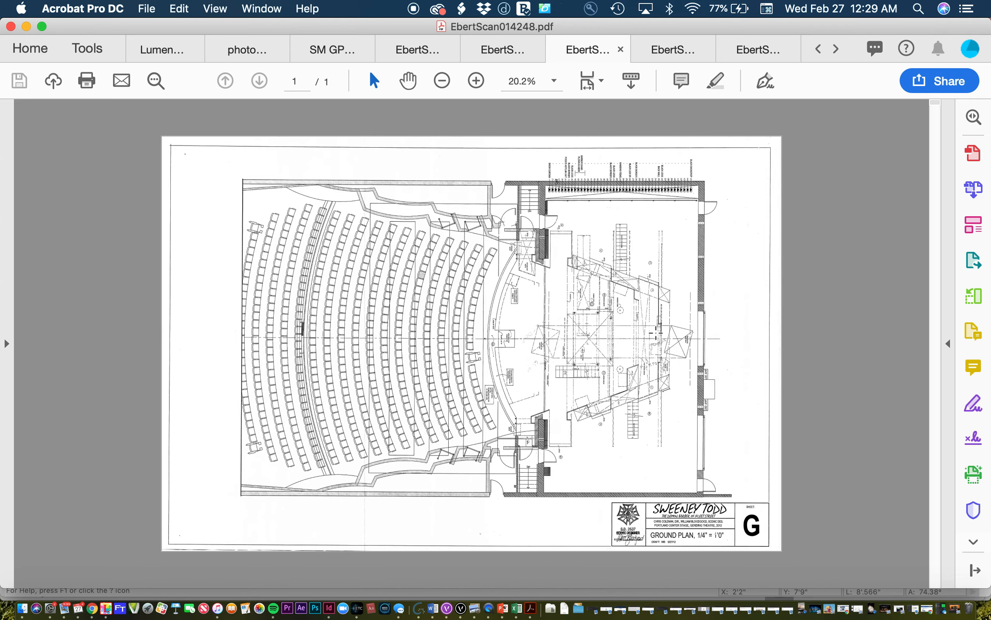
scroll(656, 333, "up", 10, "ctrl")
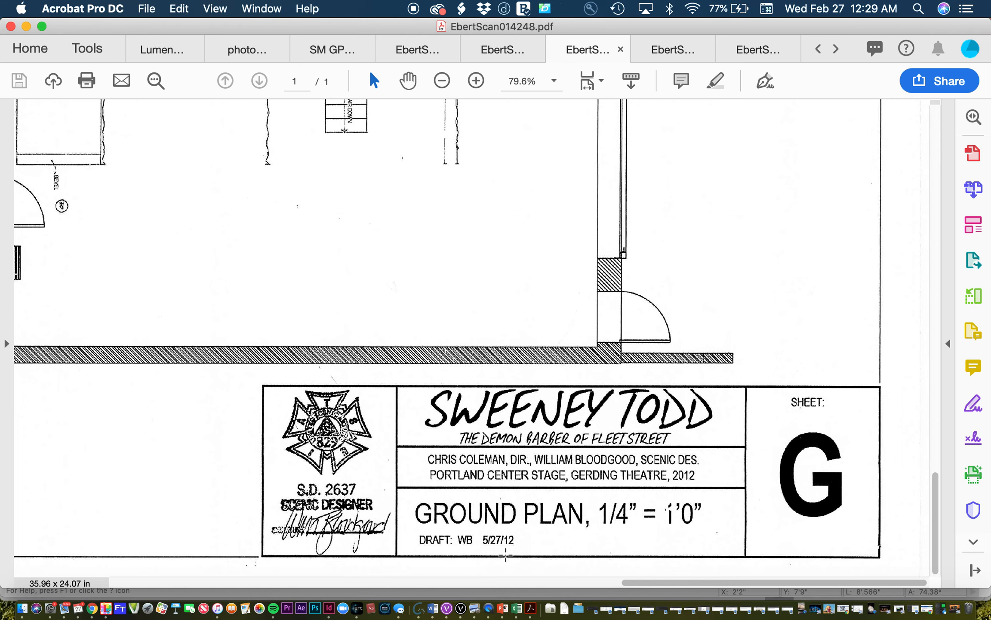
Step: Switch to Vectorworks, check Design Layer-1's scale options, and confirm the 1/4" layer scale
left_click(461, 608)
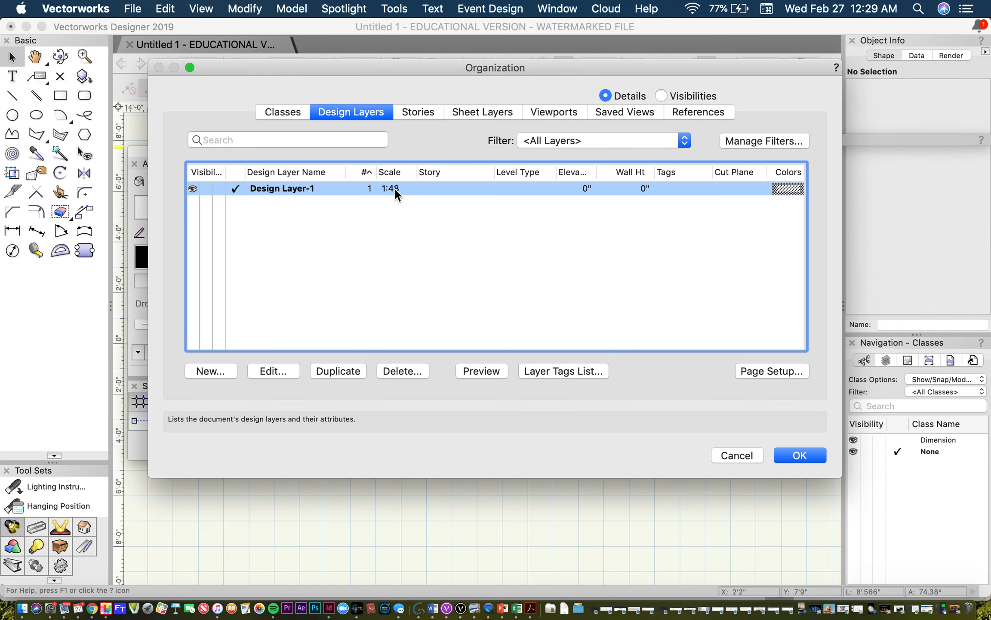
left_click(279, 372)
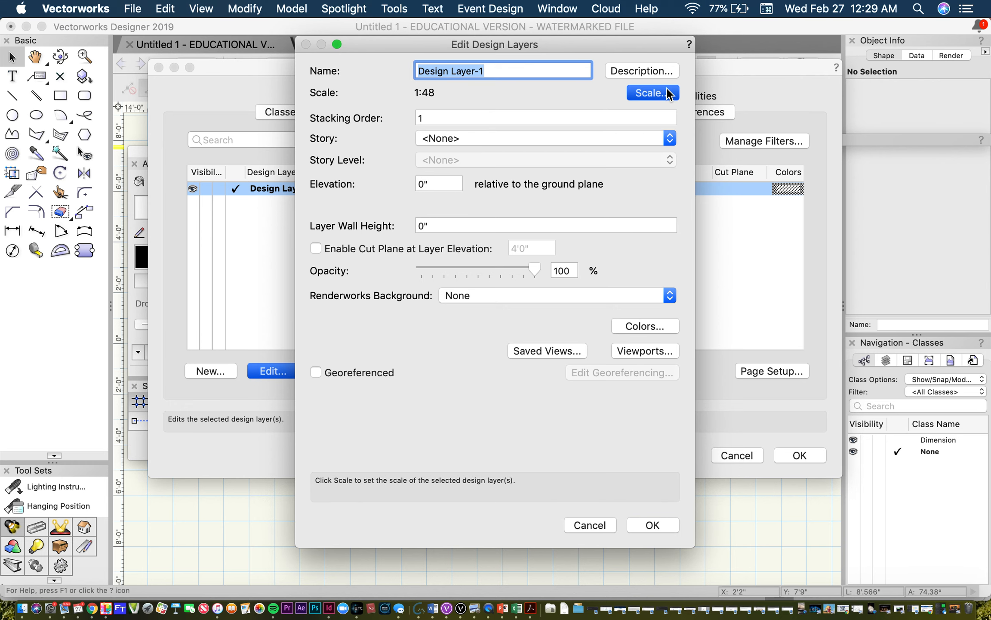
left_click(667, 93)
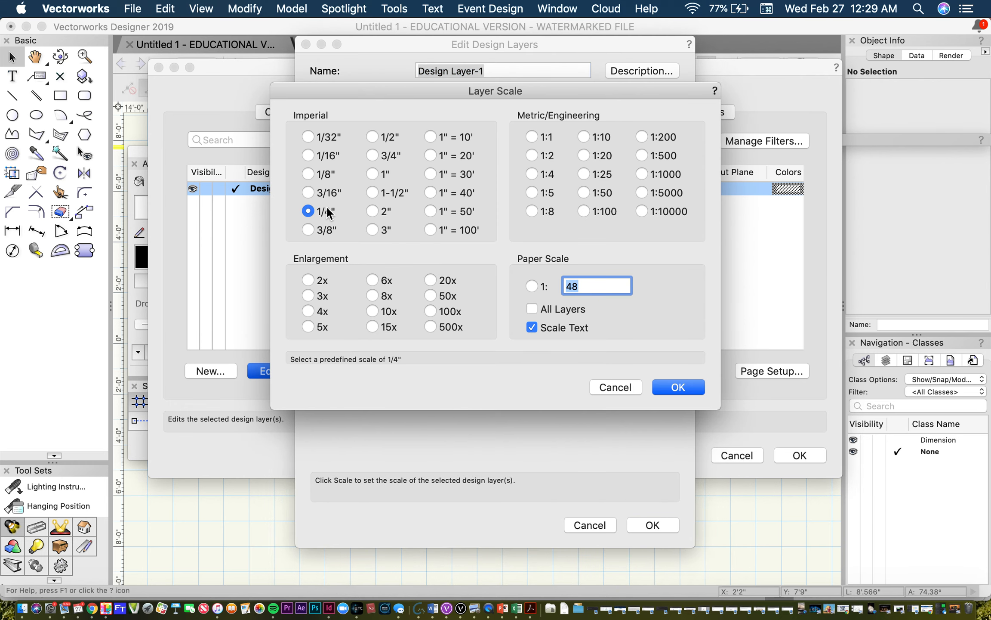
left_click(616, 387)
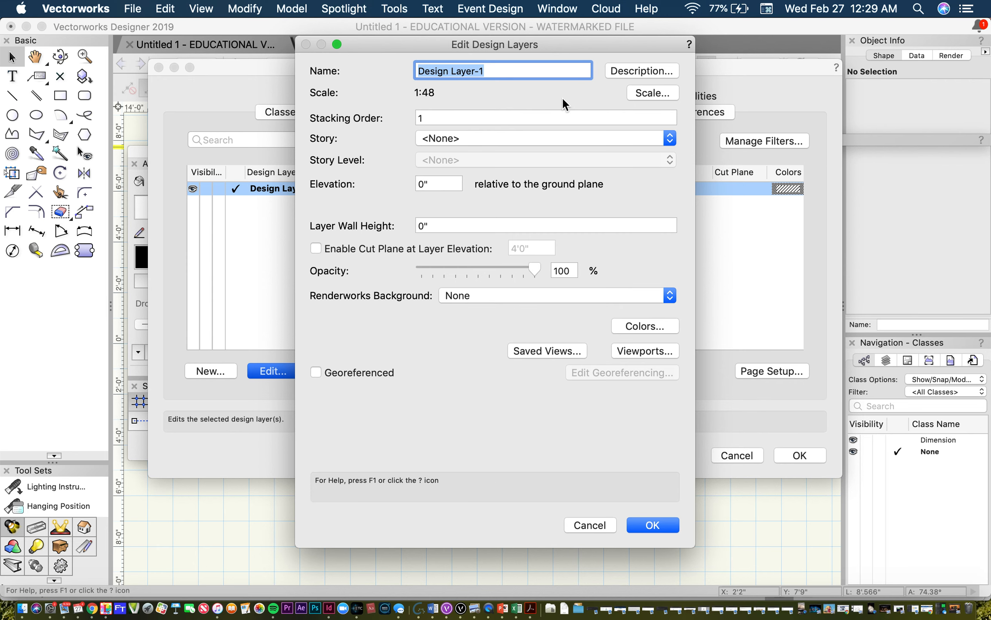
left_click(638, 94)
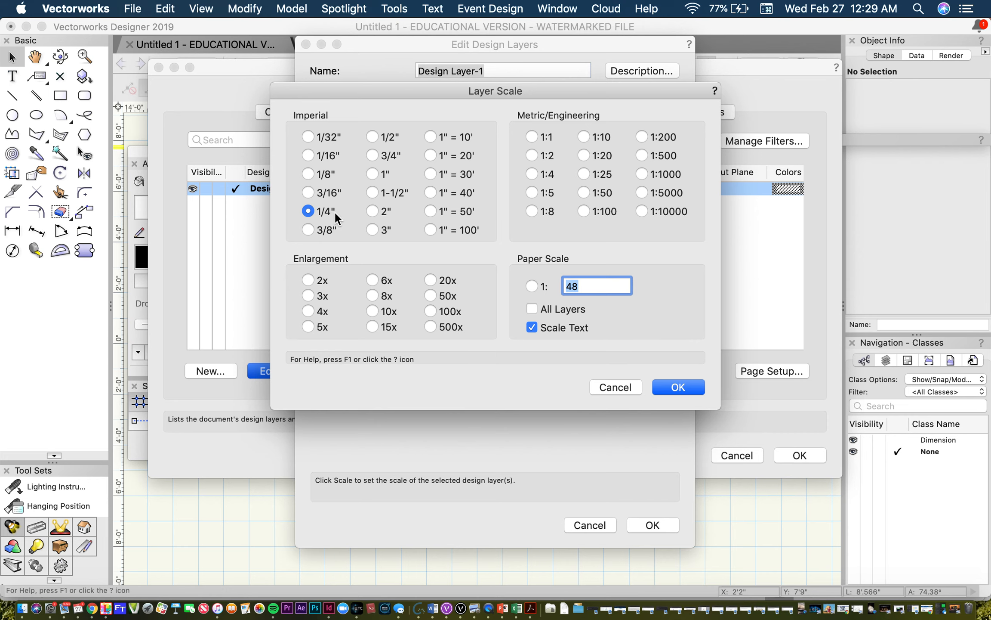
left_click(691, 385)
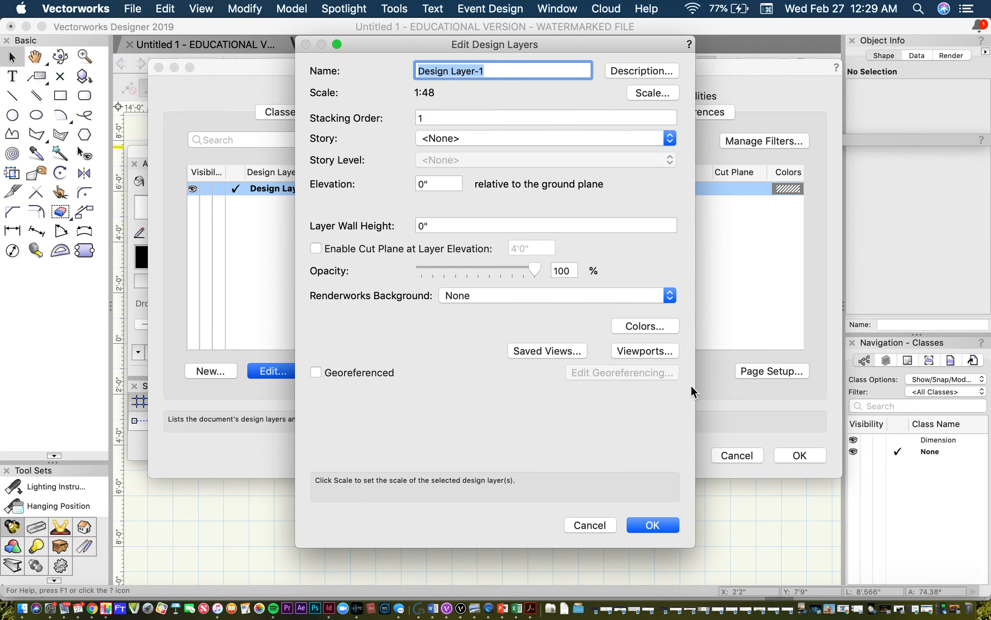
left_click(658, 522)
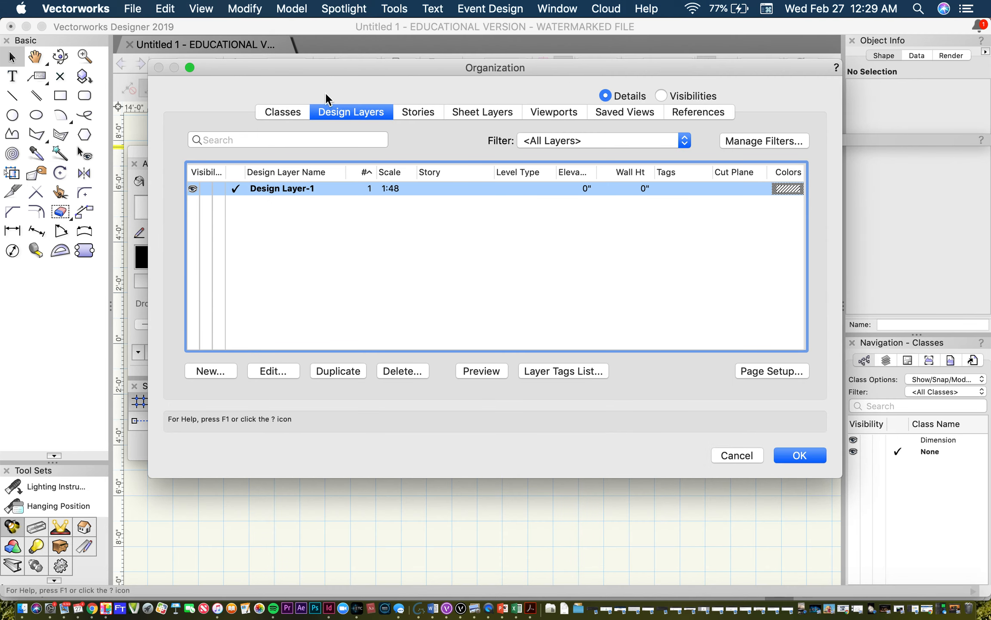
Step: Create a new class named GP PDF without editing its properties, and close the Organization dialog
left_click(289, 113)
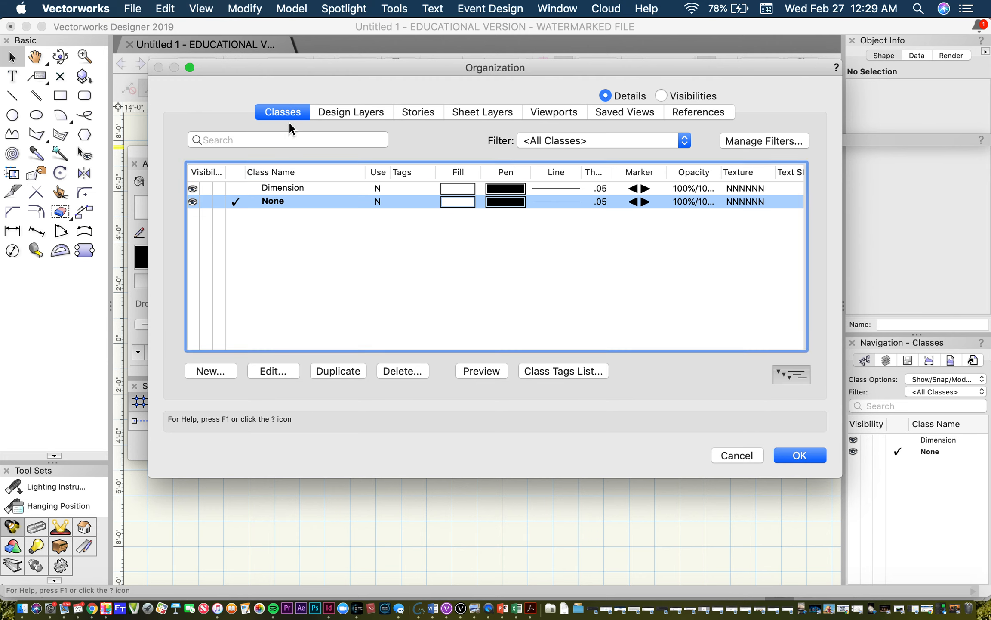
left_click(208, 370)
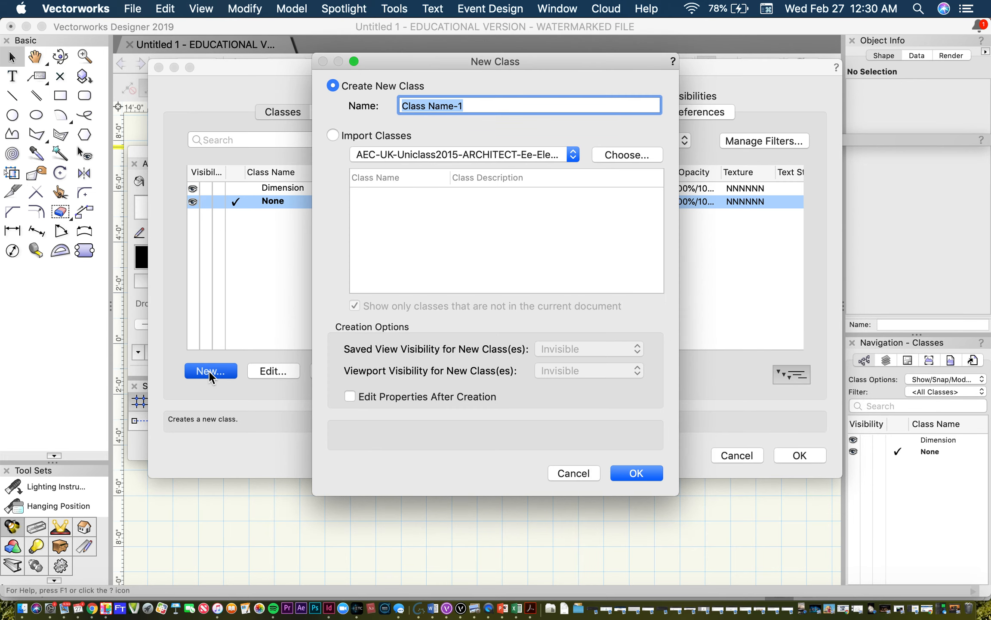
type("GP")
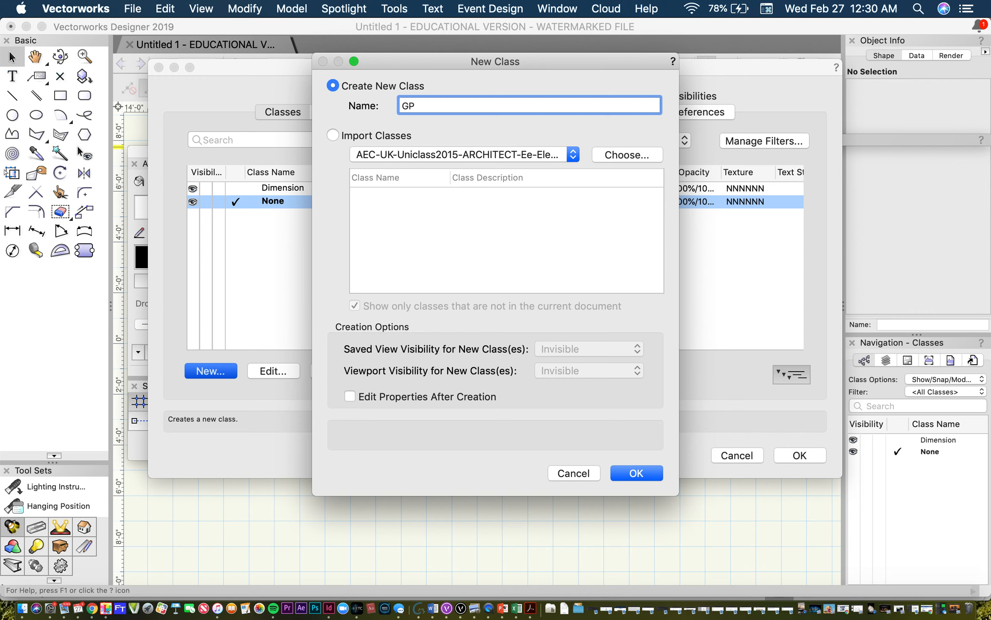
type(" PDF")
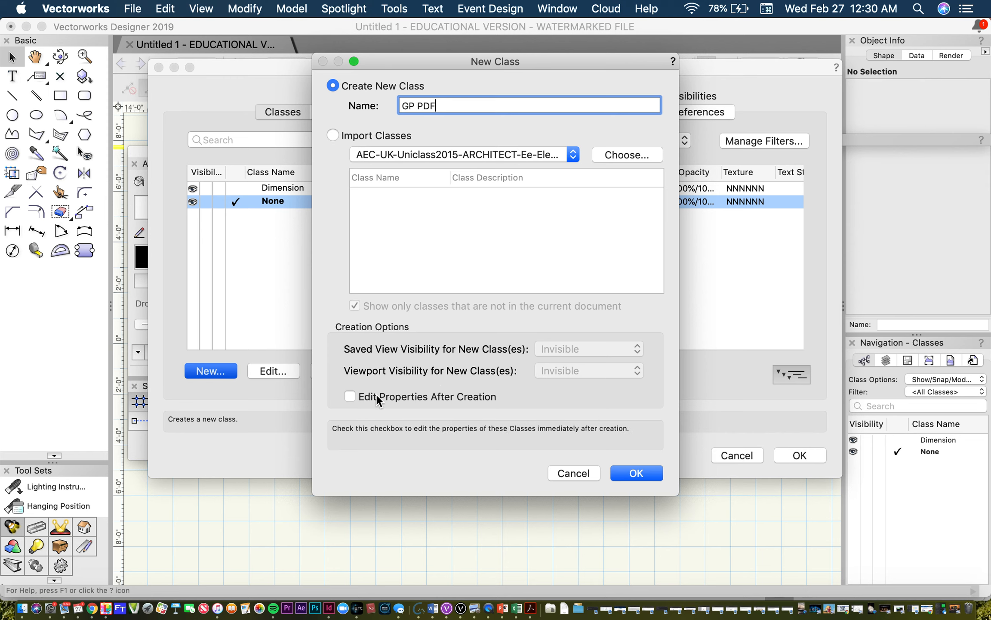
left_click(349, 396)
left_click(350, 397)
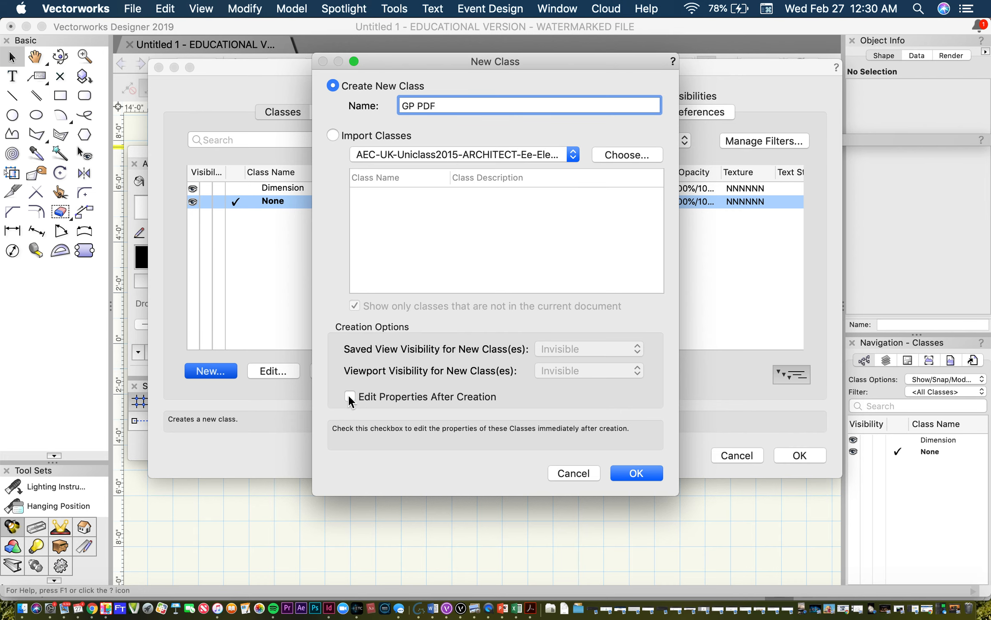
left_click(647, 473)
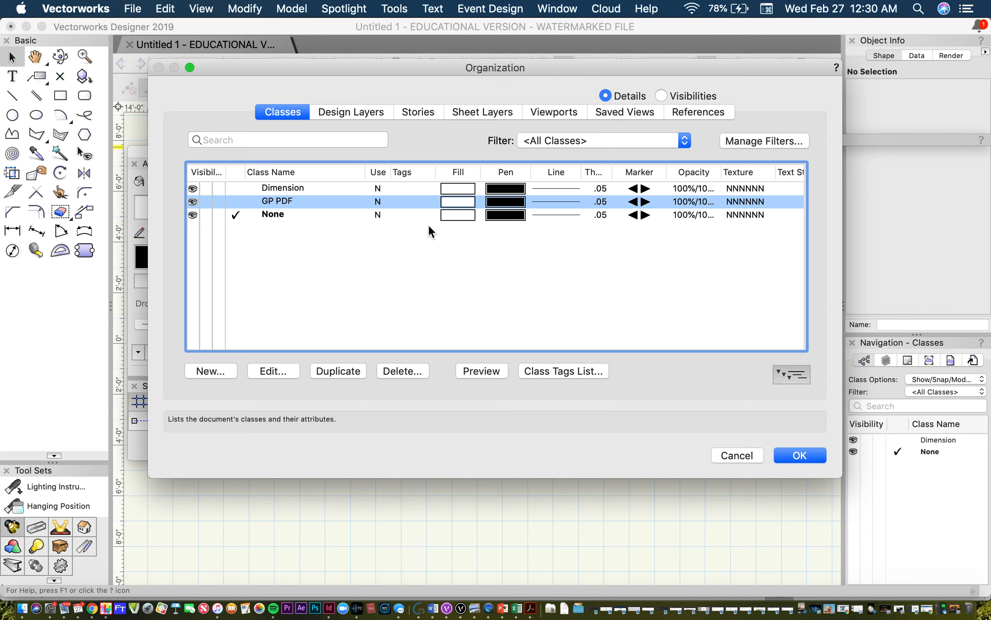
left_click(813, 453)
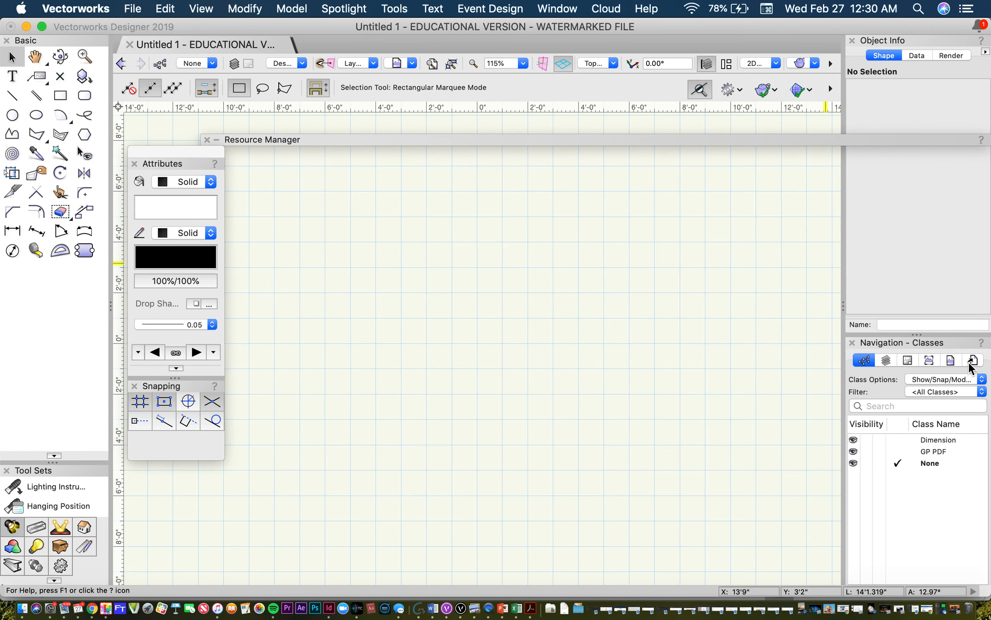
Step: Make GP PDF the active class
left_click(941, 441)
left_click(945, 452)
double_click(945, 452)
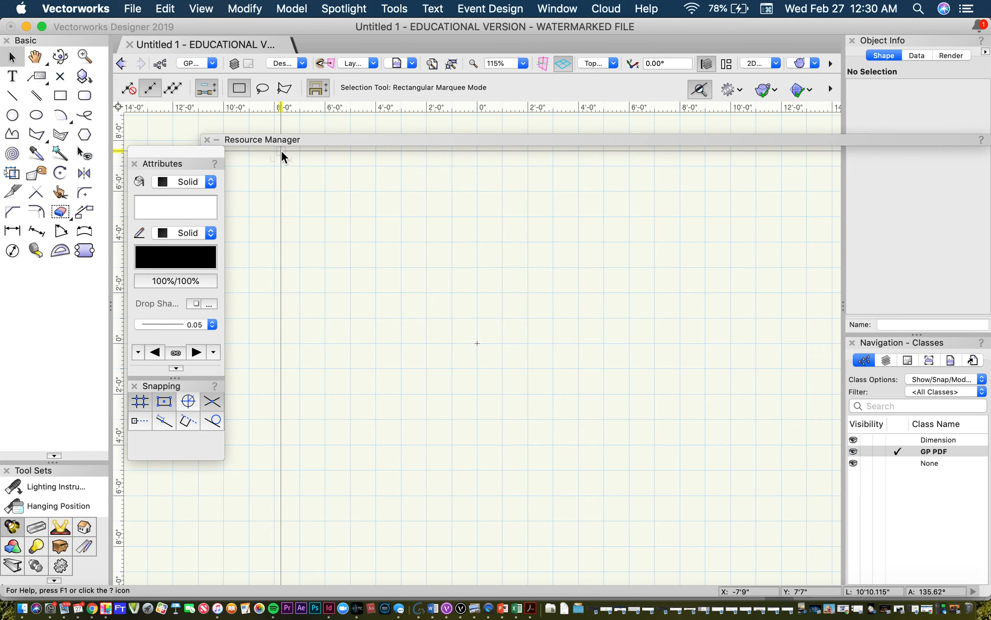
Step: Start a PDF import and browse to the WOODY drive for the scanned drawings
scroll(427, 271, "down", 7)
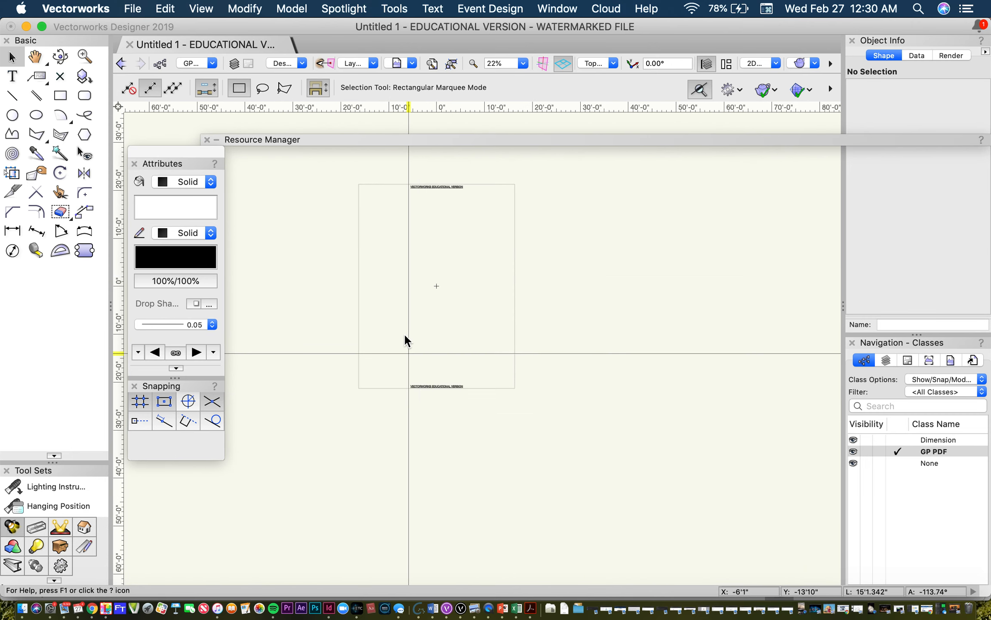
scroll(402, 328, "up", 2)
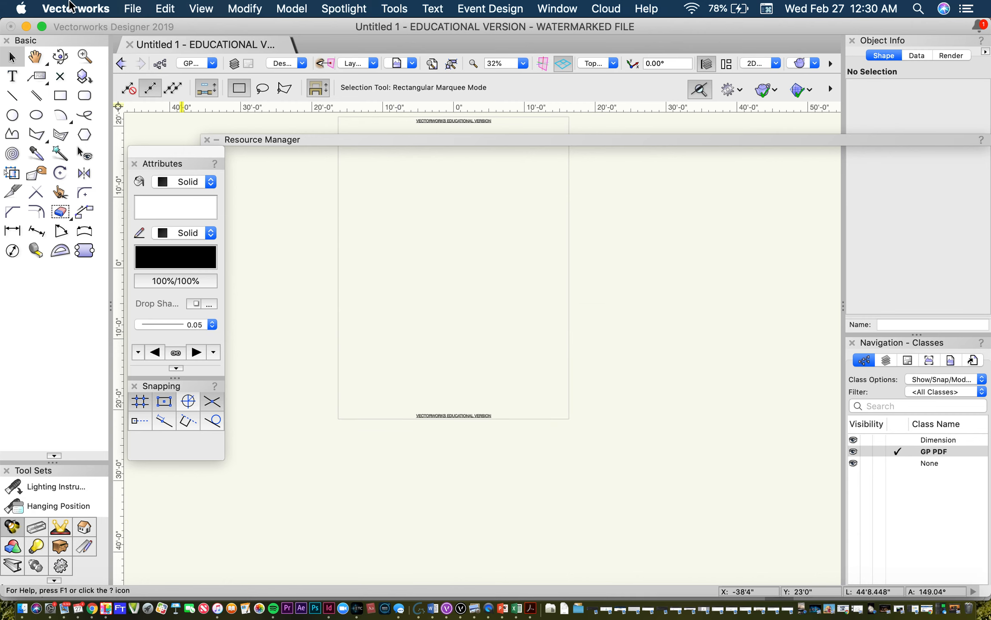
left_click(131, 9)
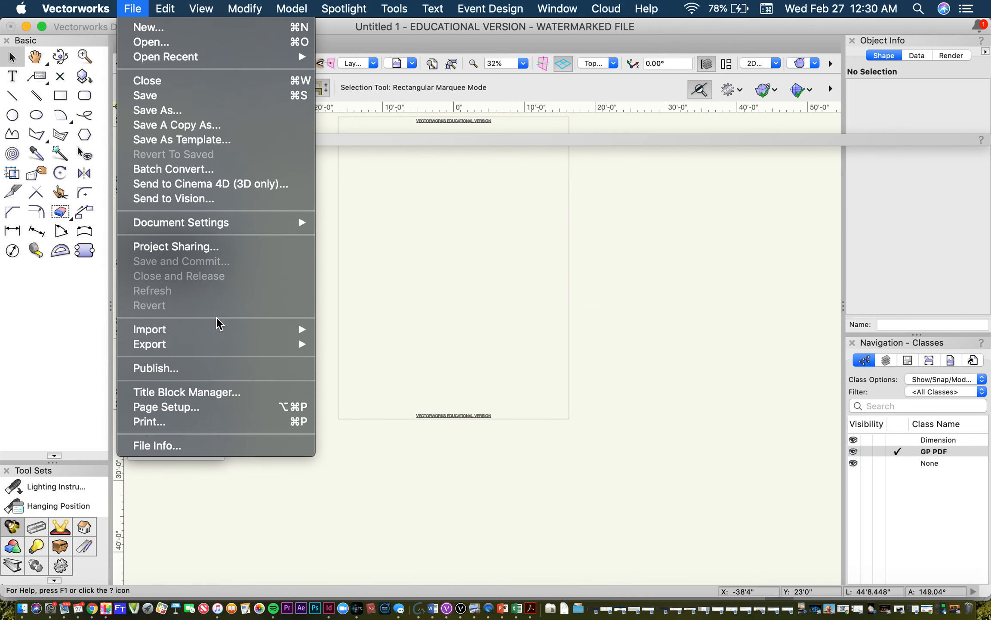
mouse_move(221, 336)
left_click(403, 350)
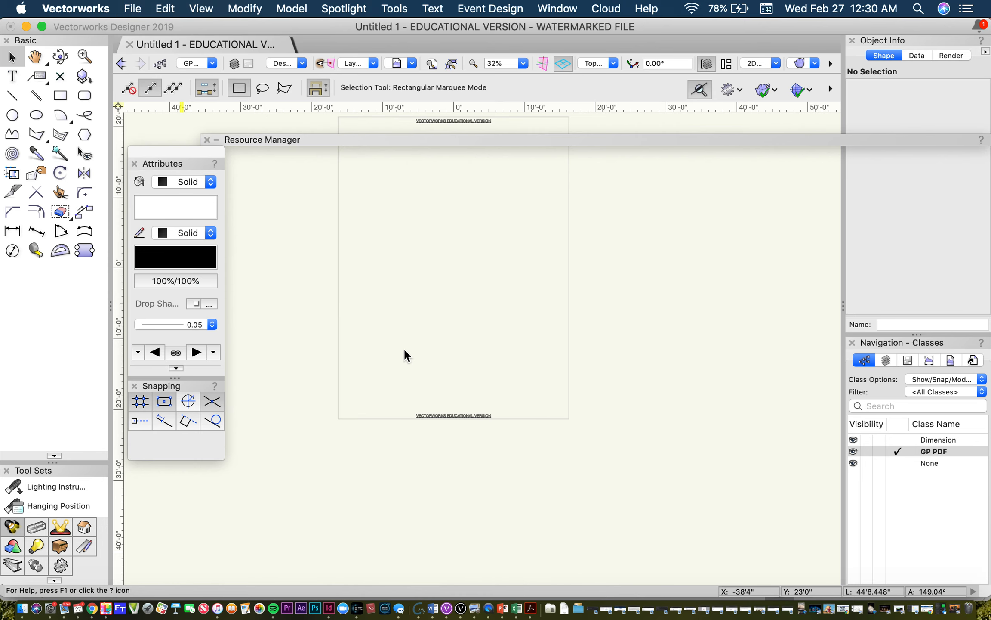
scroll(275, 358, "down", 5)
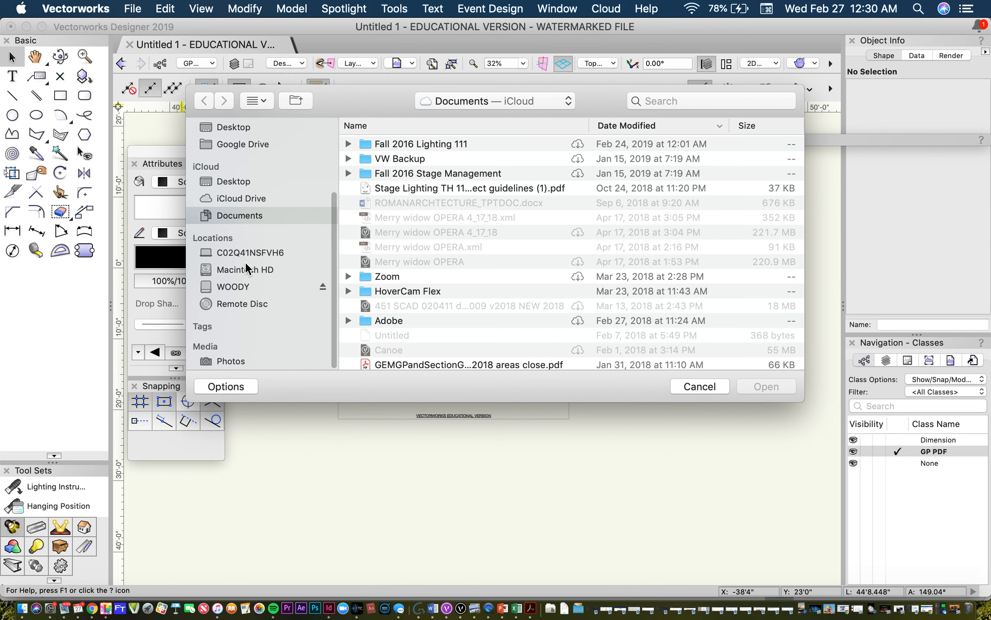
left_click(248, 287)
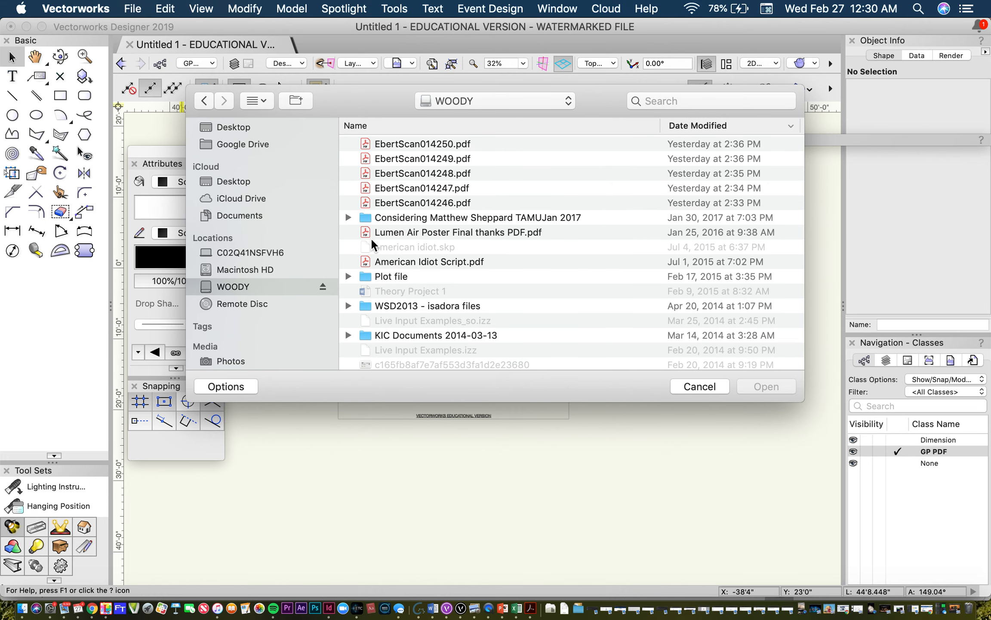
Step: Check the ground plan's file name in Acrobat, return to Vectorworks, and choose EbertScan014248.pdf for the import
left_click(523, 604)
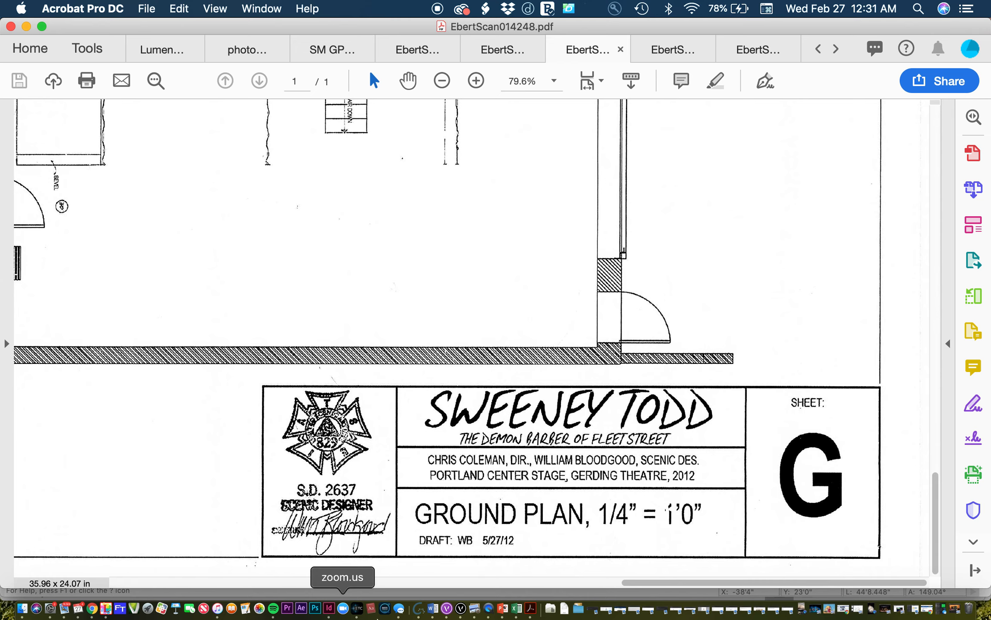
left_click(461, 608)
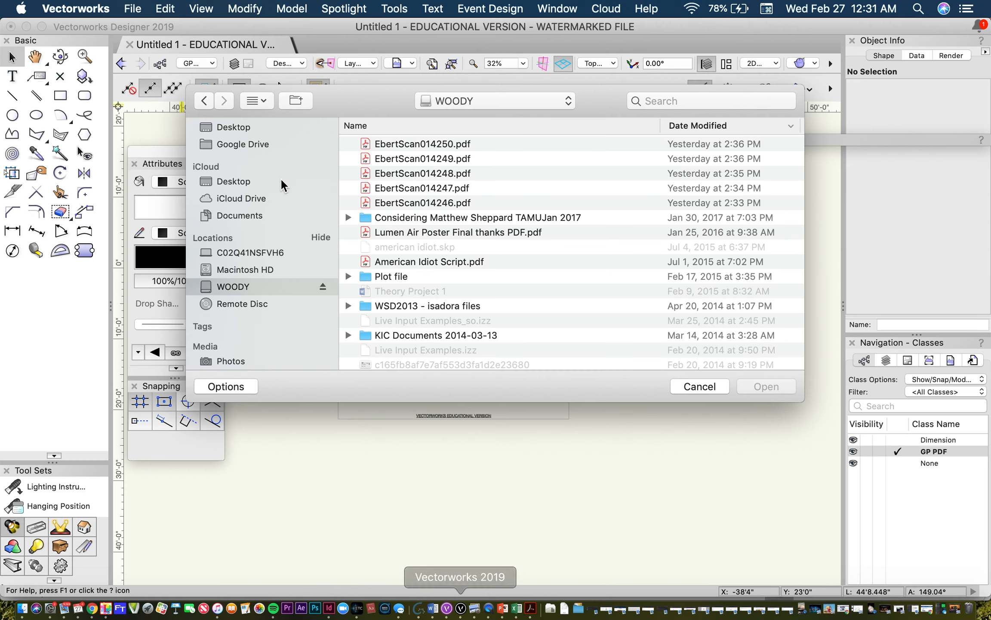
left_click(447, 174)
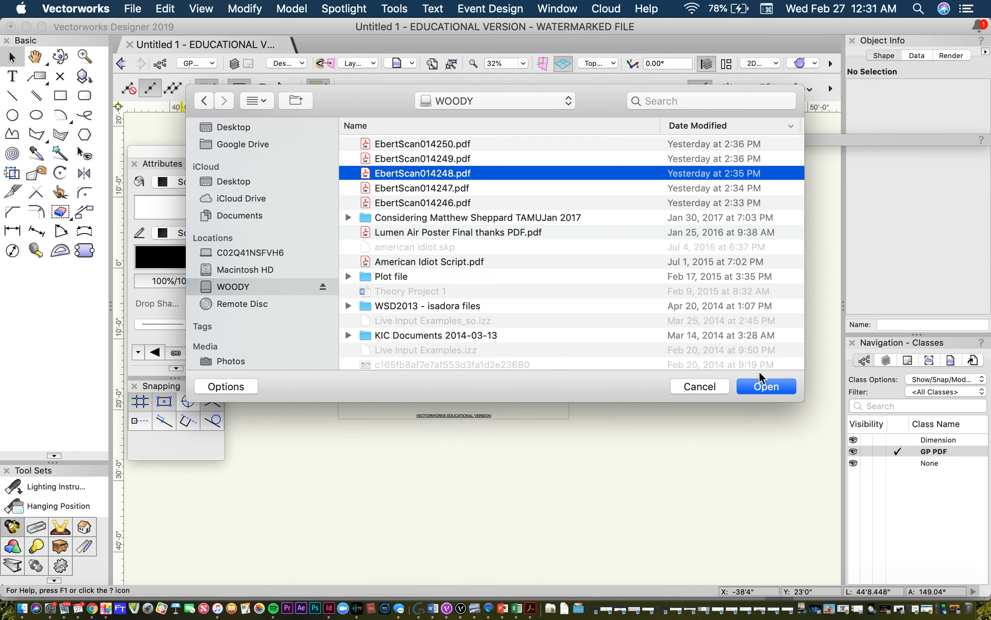
left_click(771, 389)
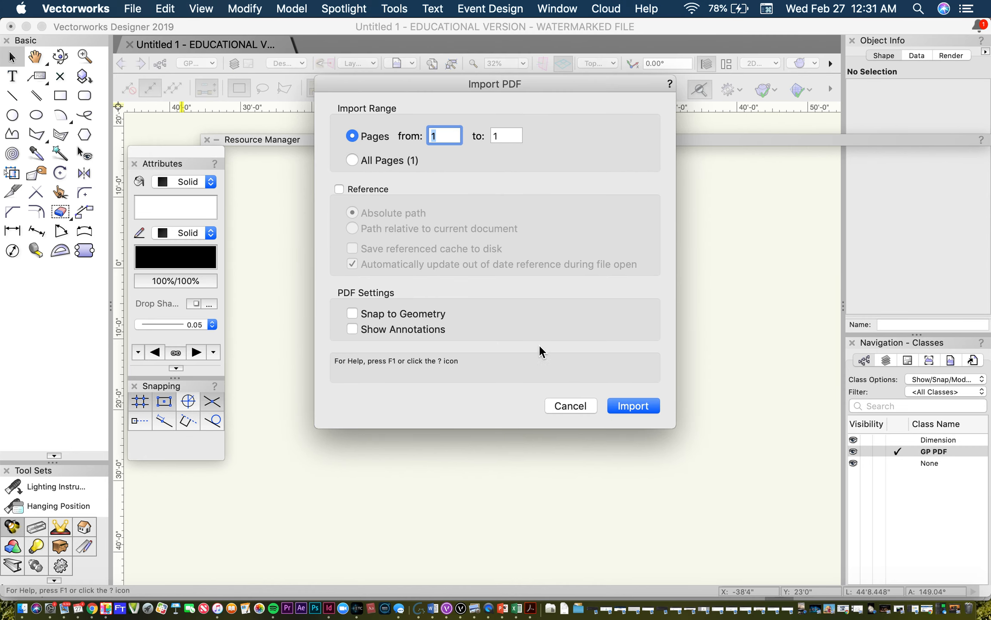
Step: Import all pages of the ground plan PDF, leaving Reference, Snap to Geometry and Show Annotations off
left_click(353, 161)
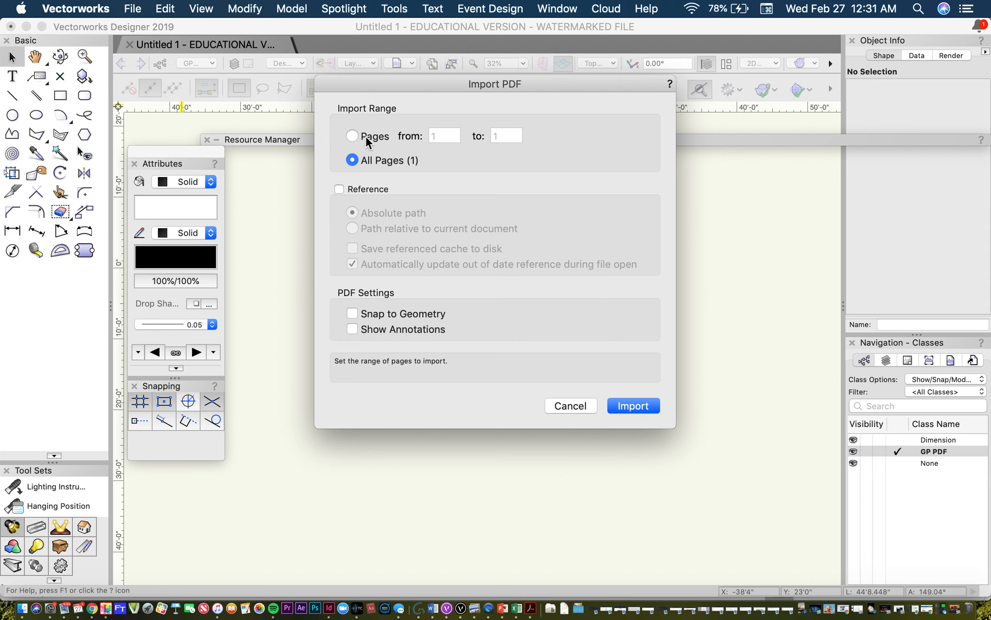
left_click(351, 135)
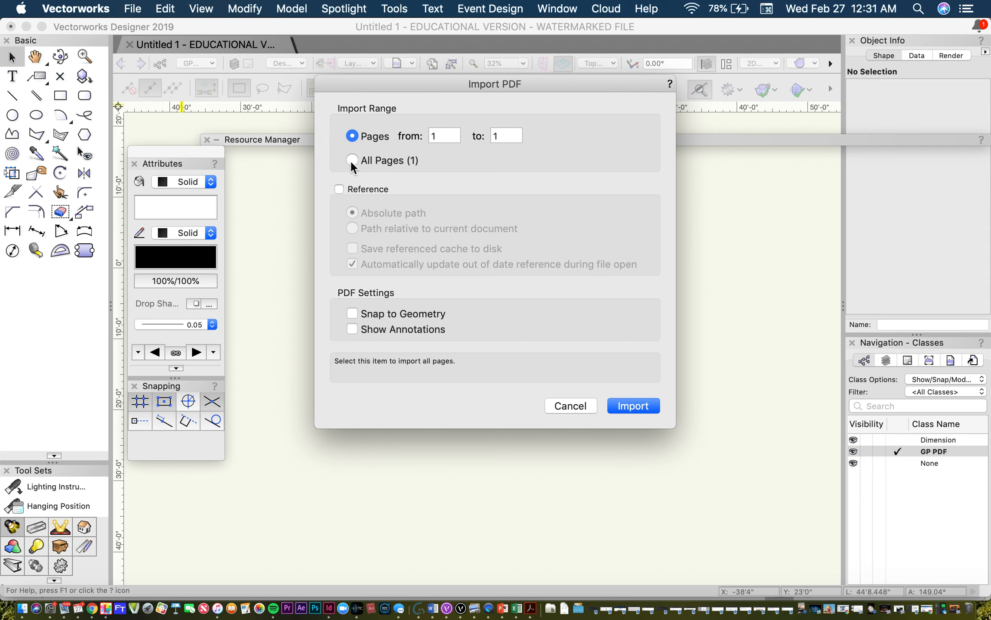
left_click(352, 160)
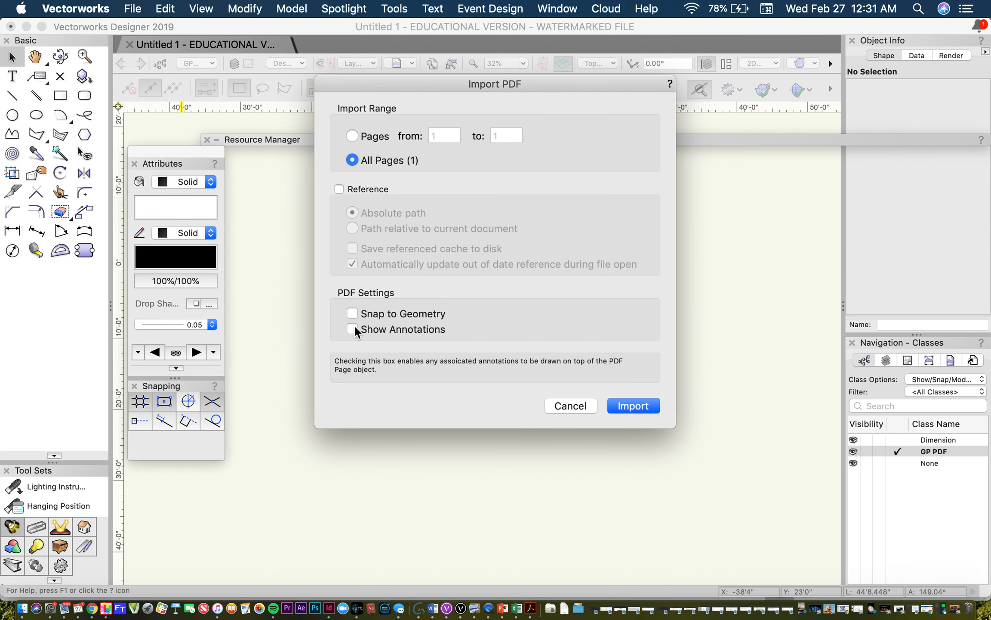
left_click(652, 406)
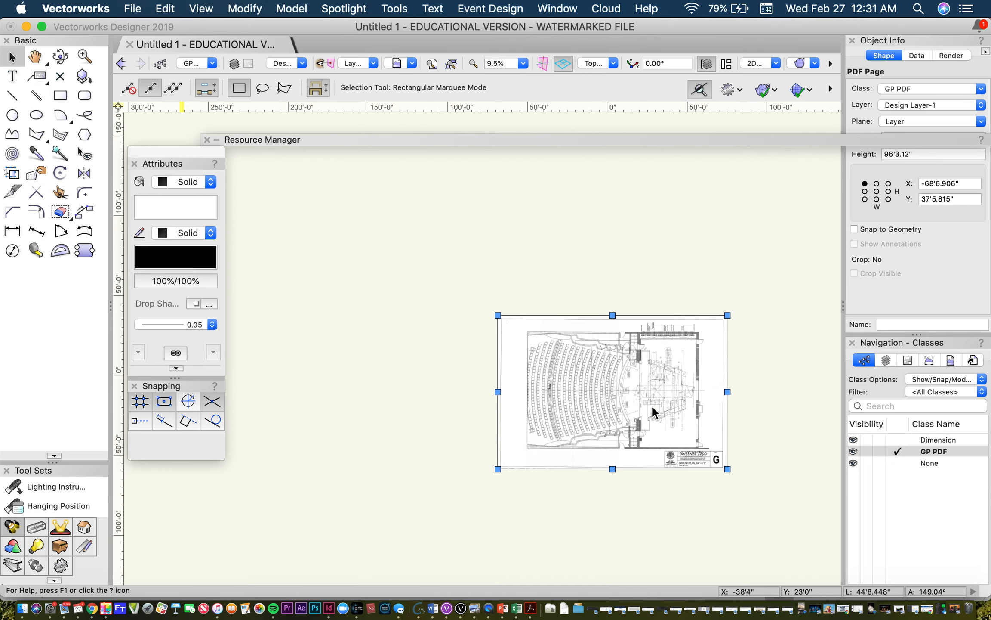
Step: Examine the imported ground plan, looking closely at the stage area and set details and at the sheet as a whole
scroll(649, 463, "up", 3)
scroll(649, 464, "up", 2)
scroll(770, 317, "up", 2)
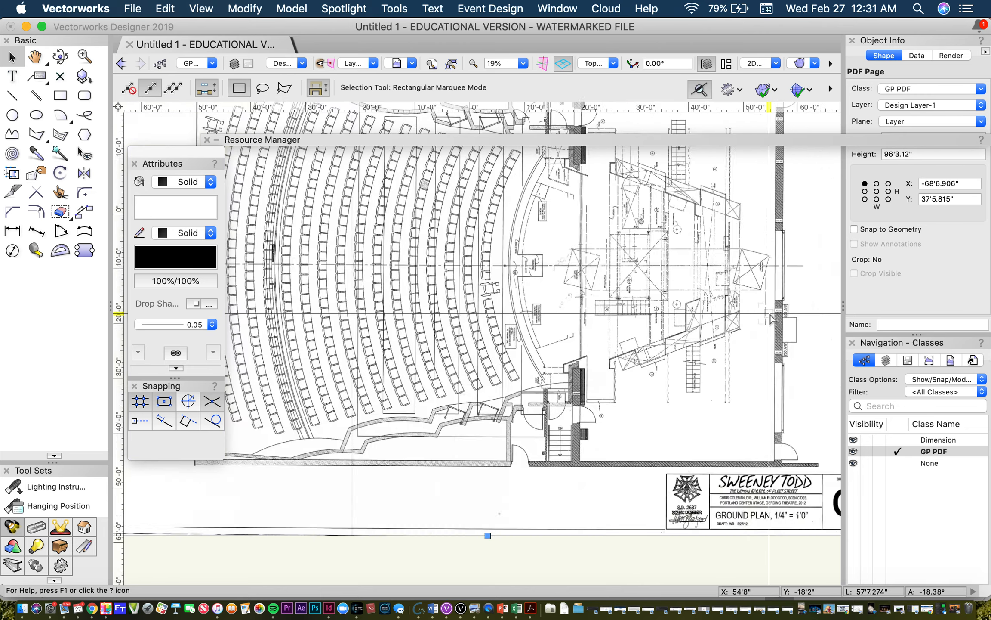
scroll(770, 317, "up", 8)
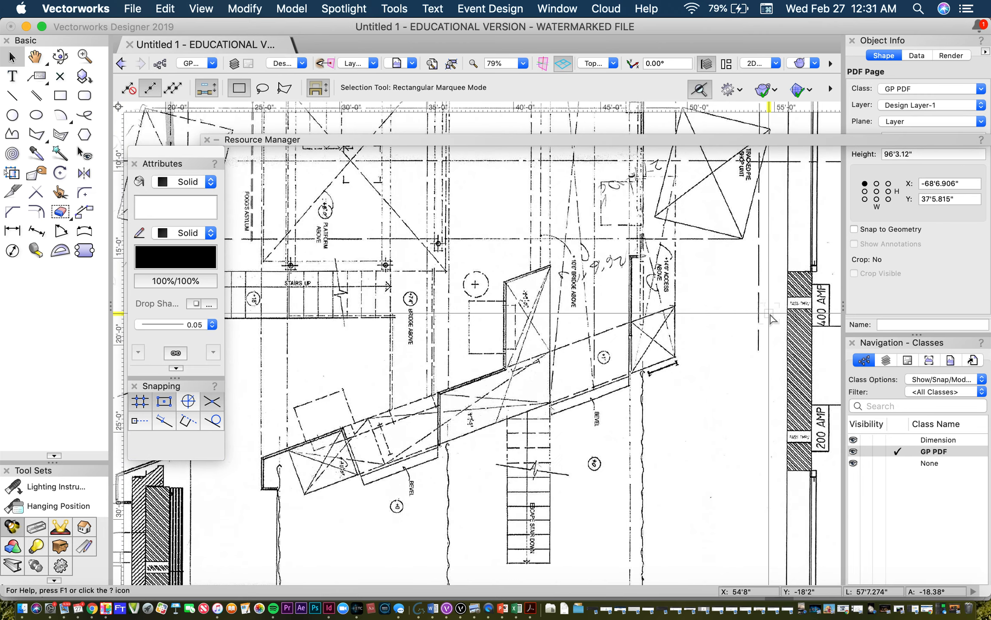
scroll(770, 318, "down", 4)
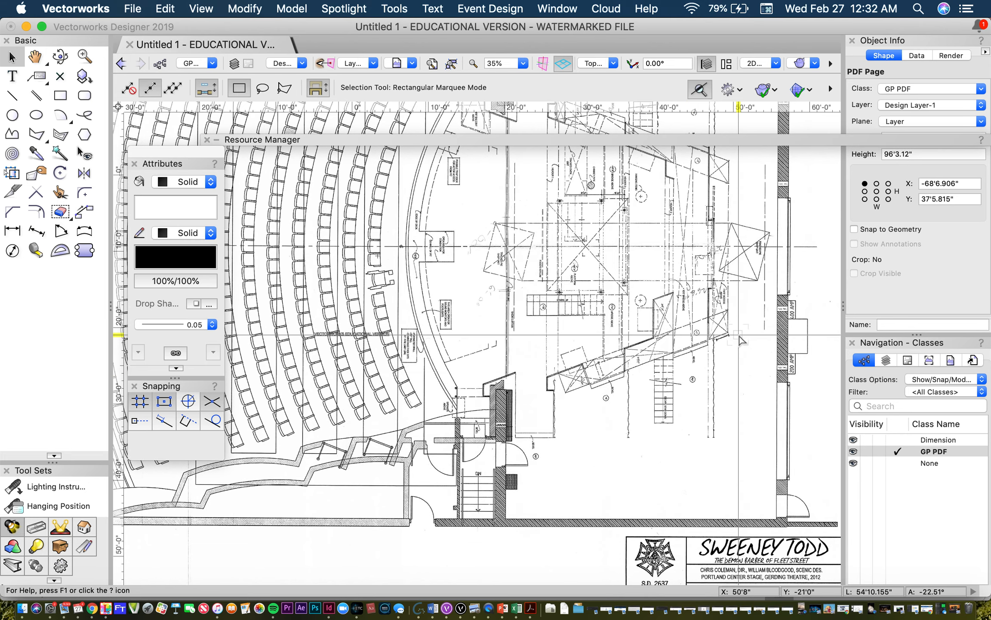
scroll(739, 340, "down", 5)
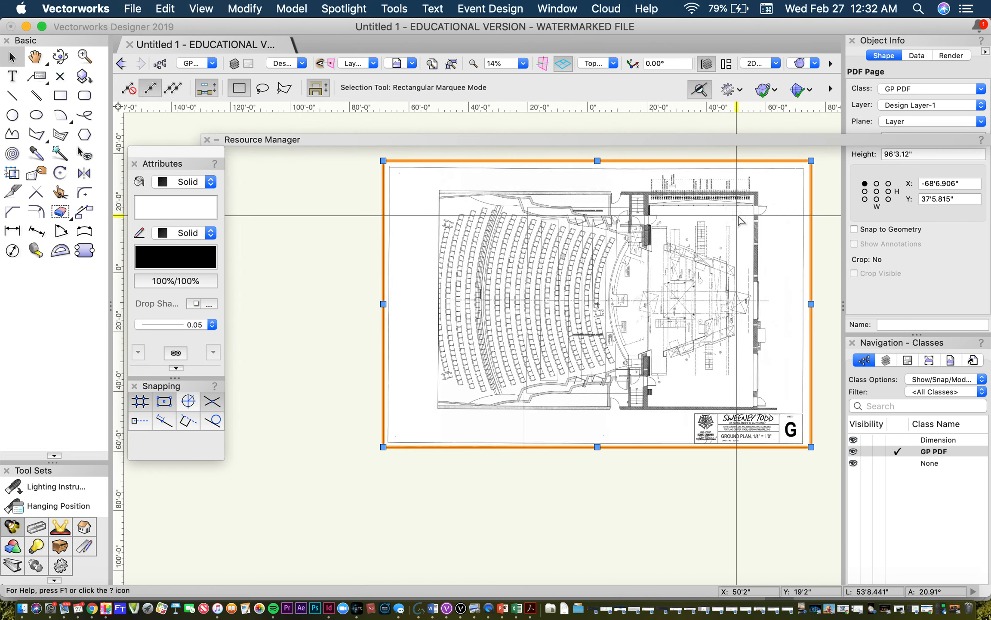
scroll(738, 220, "up", 5)
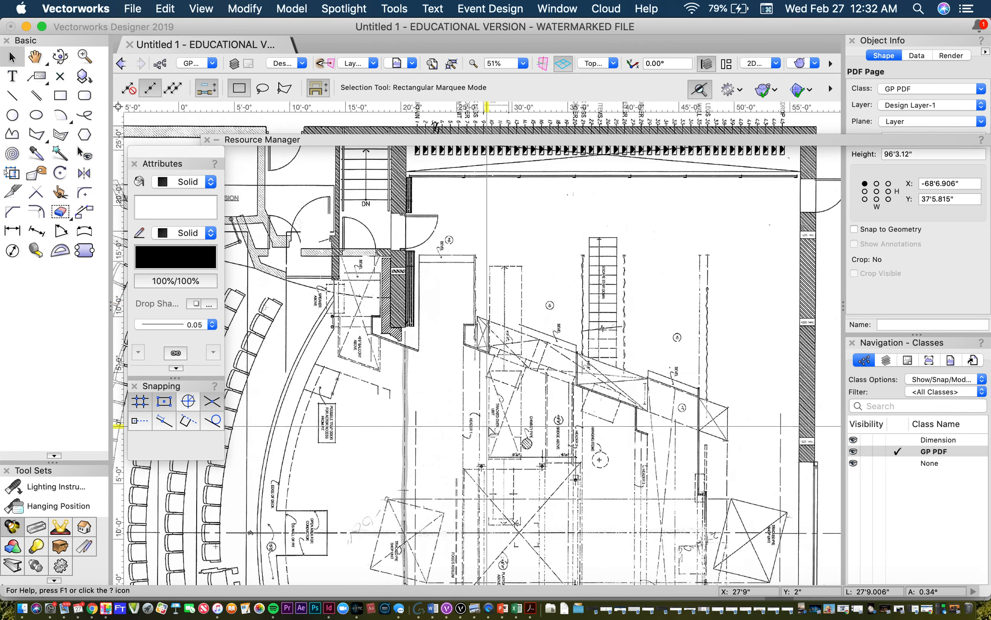
scroll(491, 429, "down", 5)
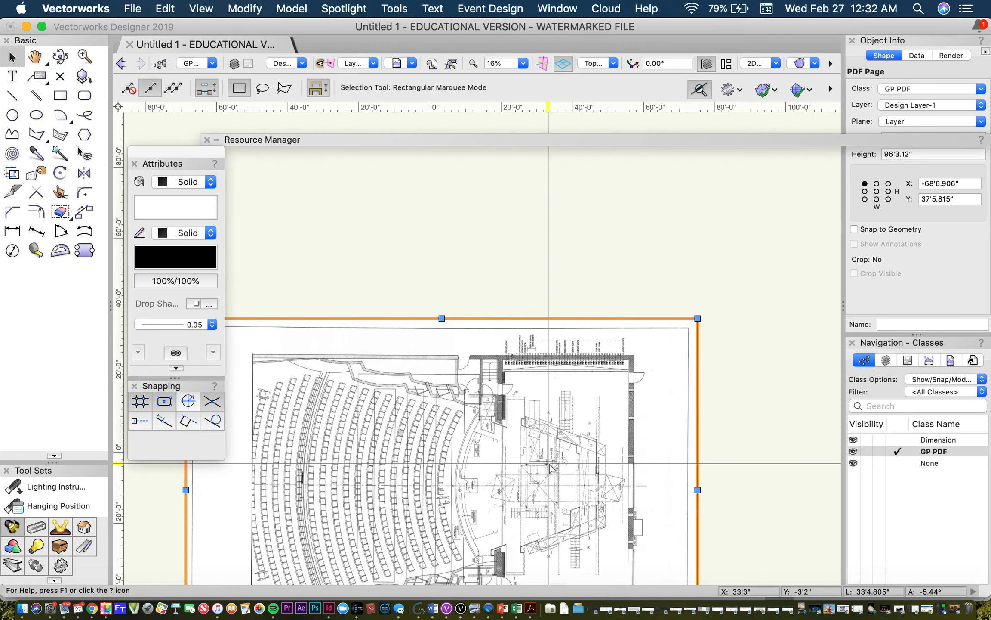
Step: Examine the imported ground plan's scan quality, from the whole sheet to the proscenium, stairs and bridge labels
scroll(504, 477, "down", 3)
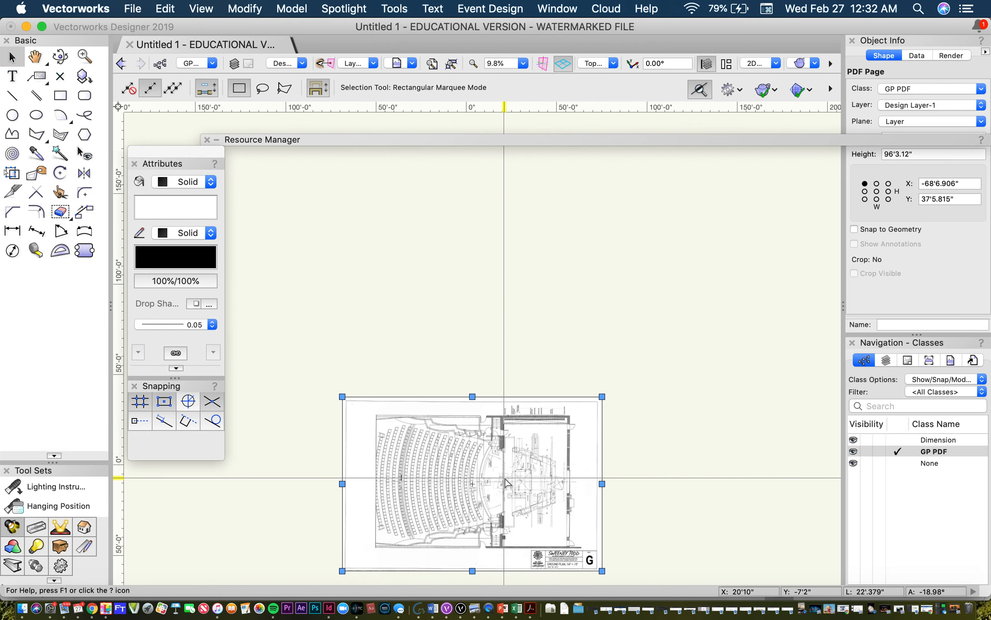
scroll(512, 557, "up", 3)
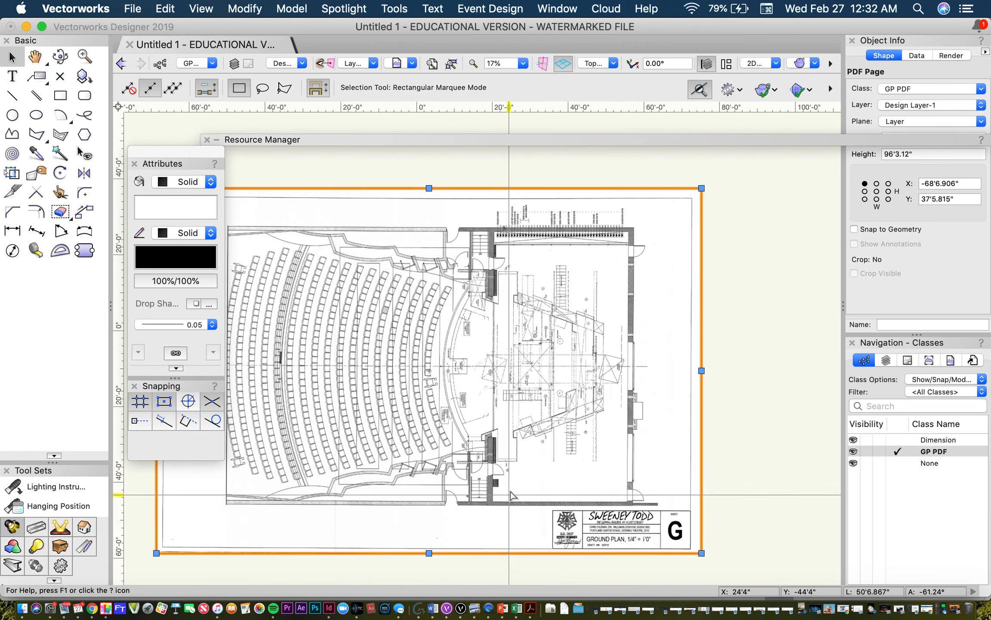
scroll(512, 490, "up", 3)
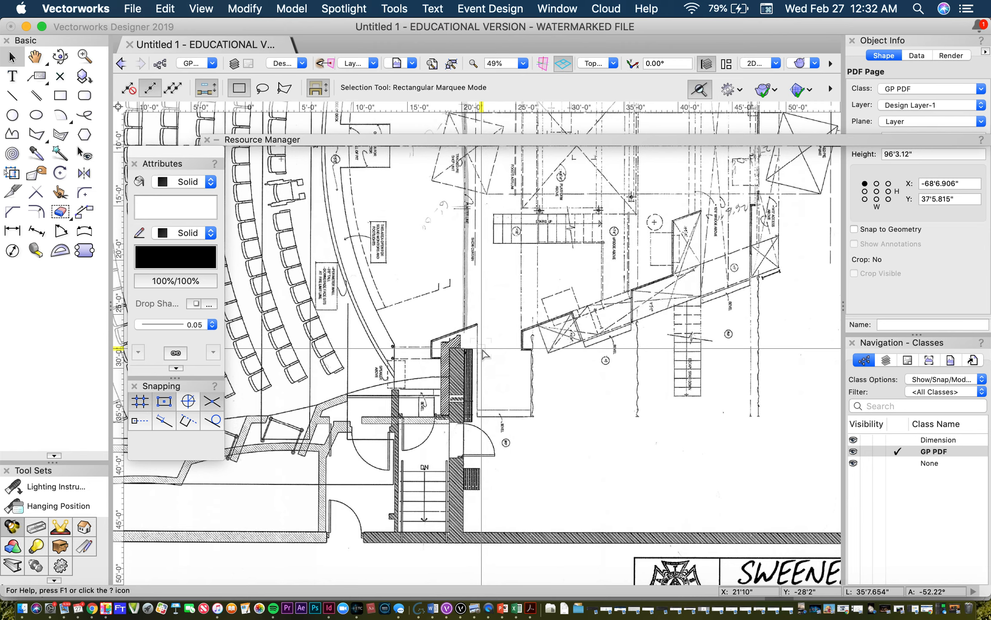
scroll(483, 350, "up", 2)
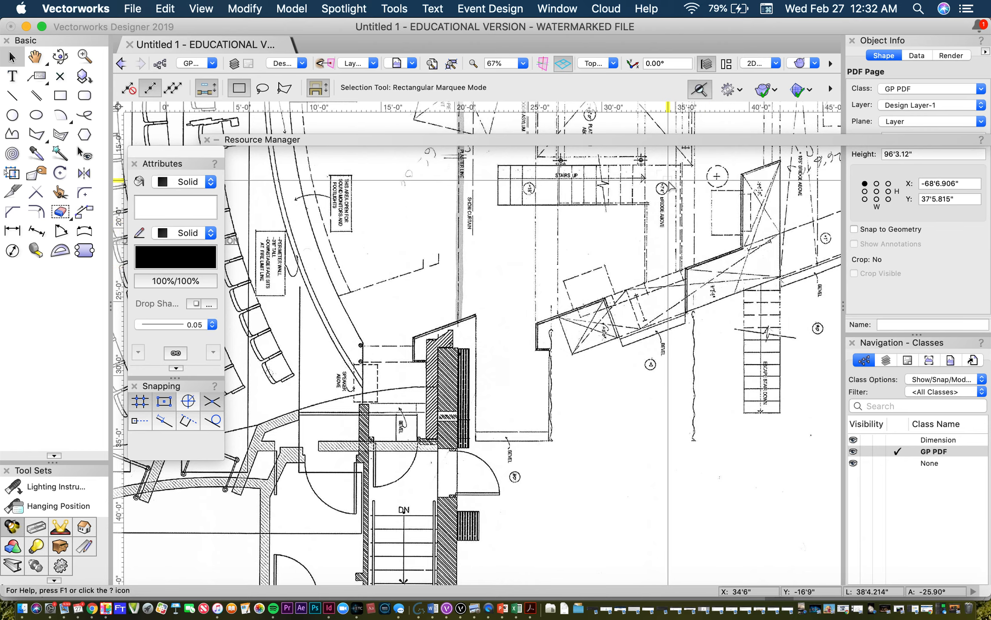
scroll(669, 185, "up", 5)
scroll(669, 185, "up", 1)
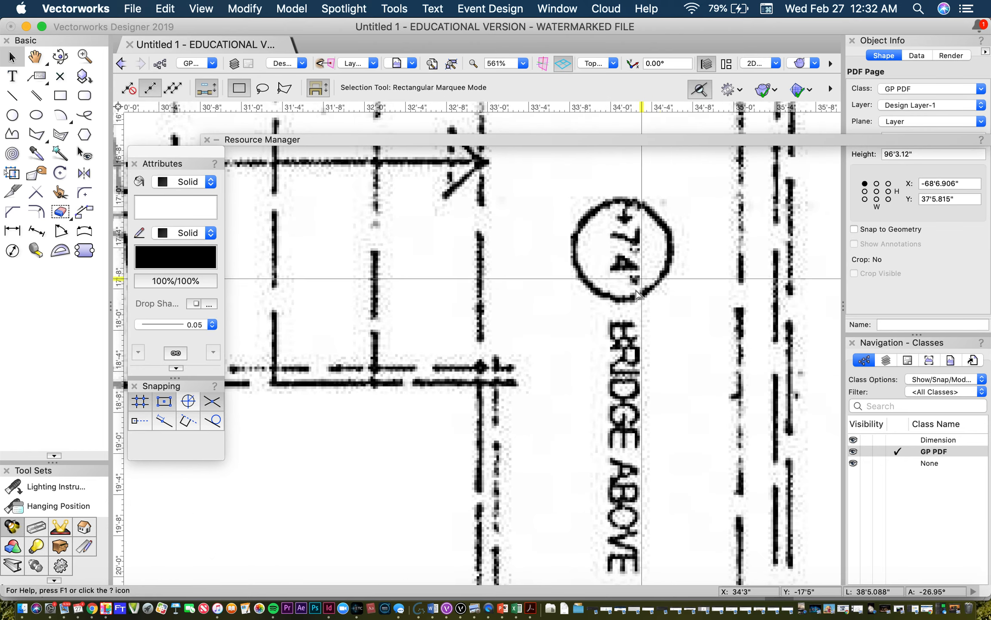
scroll(643, 227, "down", 6)
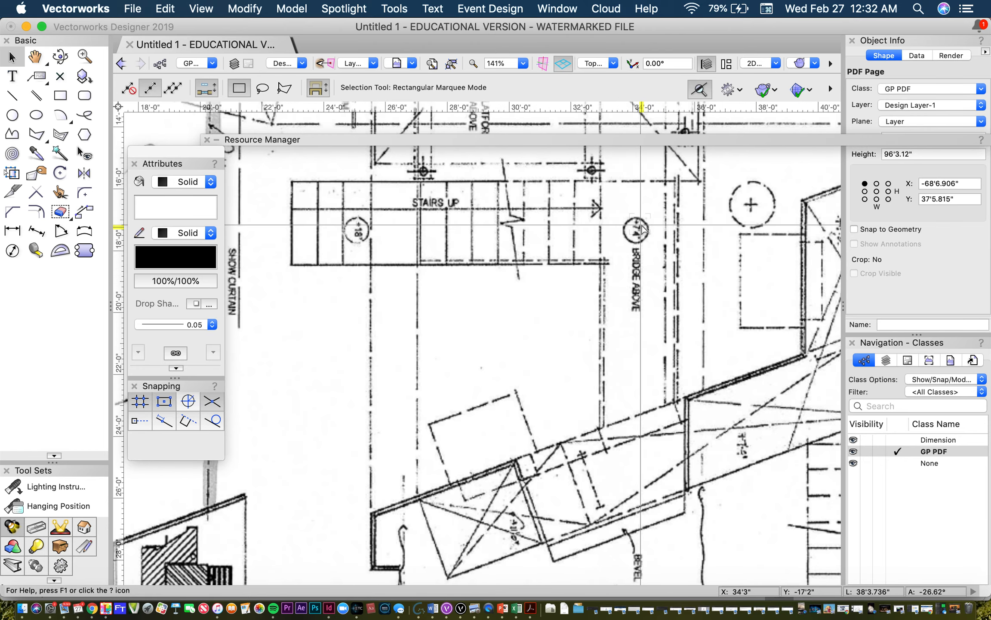
scroll(642, 227, "down", 2)
Step: Look over the ground plan's centre stage platform, upstage wall, auditorium seating and overall sheet
key("space")
mouse_move(626, 195)
left_mouse_down()
mouse_move(630, 376)
mouse_move(614, 434)
left_mouse_up()
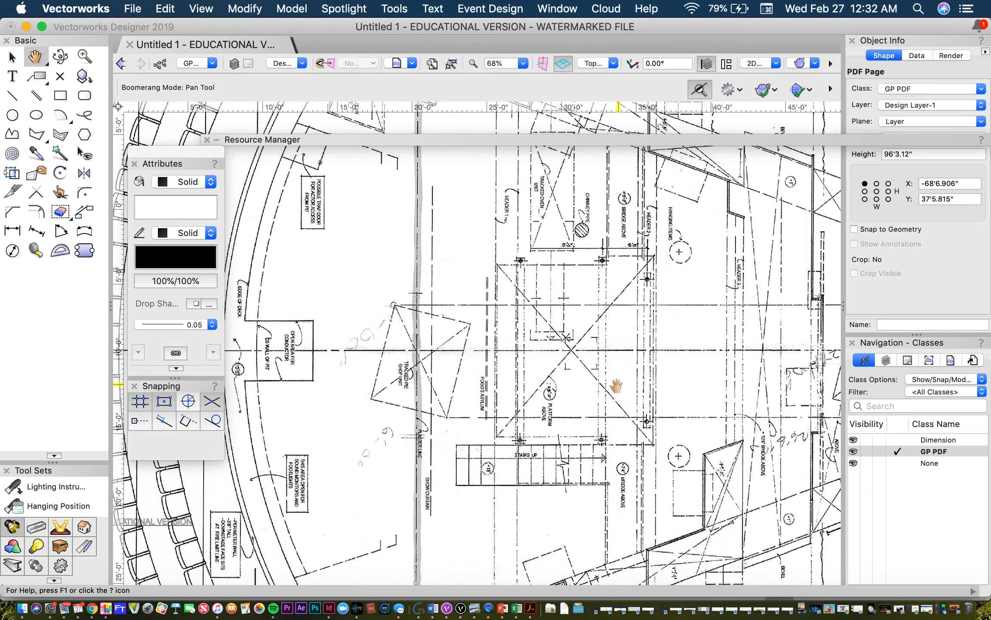
key("space")
left_click_drag(613, 360, 403, 374)
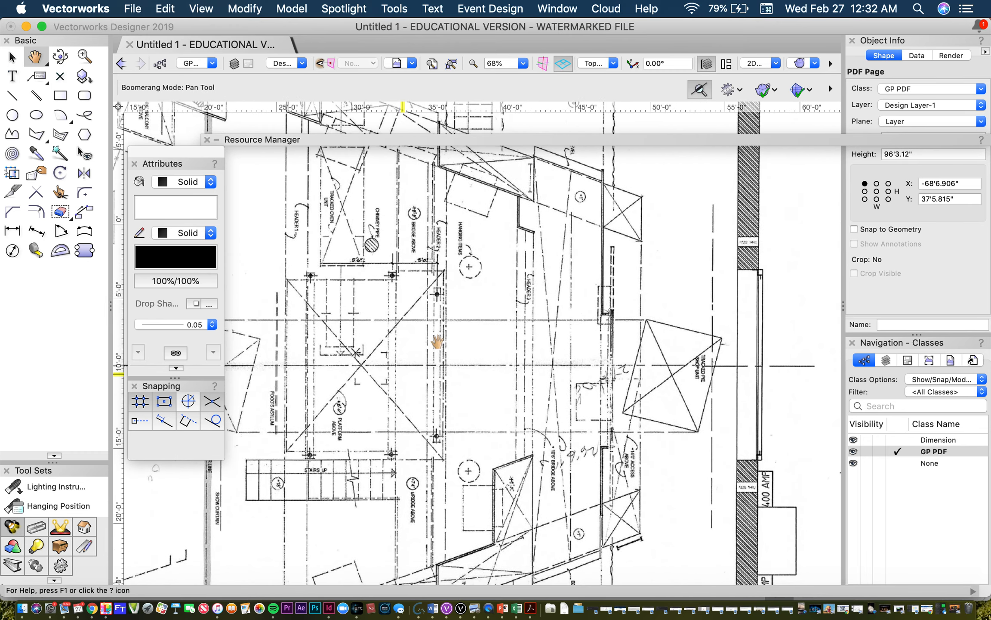
scroll(494, 297, "down", 5)
mouse_move(520, 305)
left_mouse_down()
mouse_move(582, 389)
mouse_move(588, 435)
left_mouse_up()
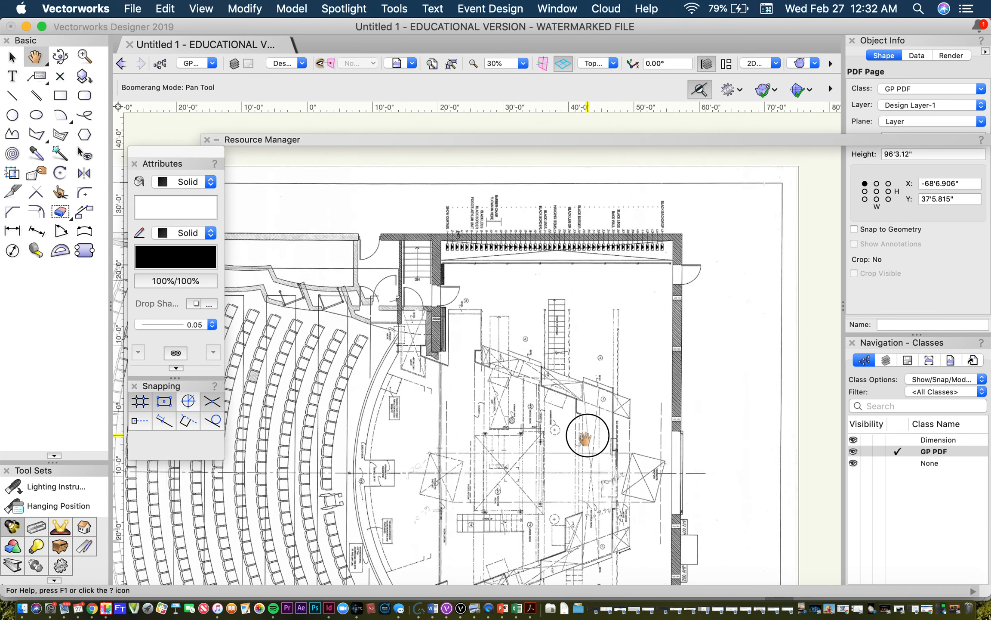
mouse_move(421, 374)
left_mouse_down()
mouse_move(537, 347)
mouse_move(594, 306)
mouse_move(593, 177)
left_mouse_up()
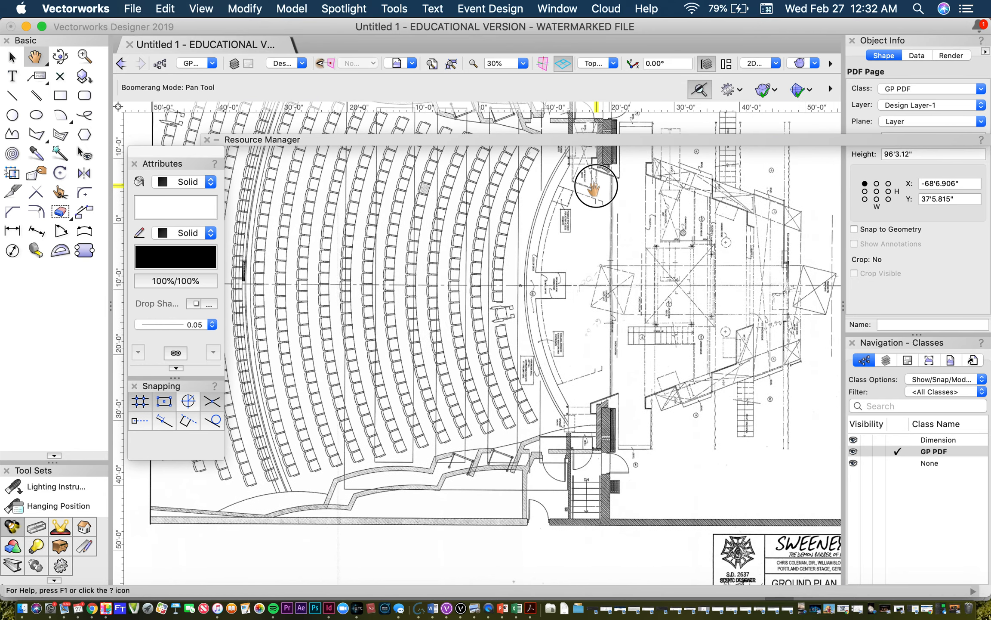
mouse_move(579, 317)
left_mouse_down()
mouse_move(657, 283)
mouse_move(640, 272)
mouse_move(708, 278)
mouse_move(730, 297)
mouse_move(691, 450)
mouse_move(400, 380)
mouse_move(492, 374)
left_mouse_up()
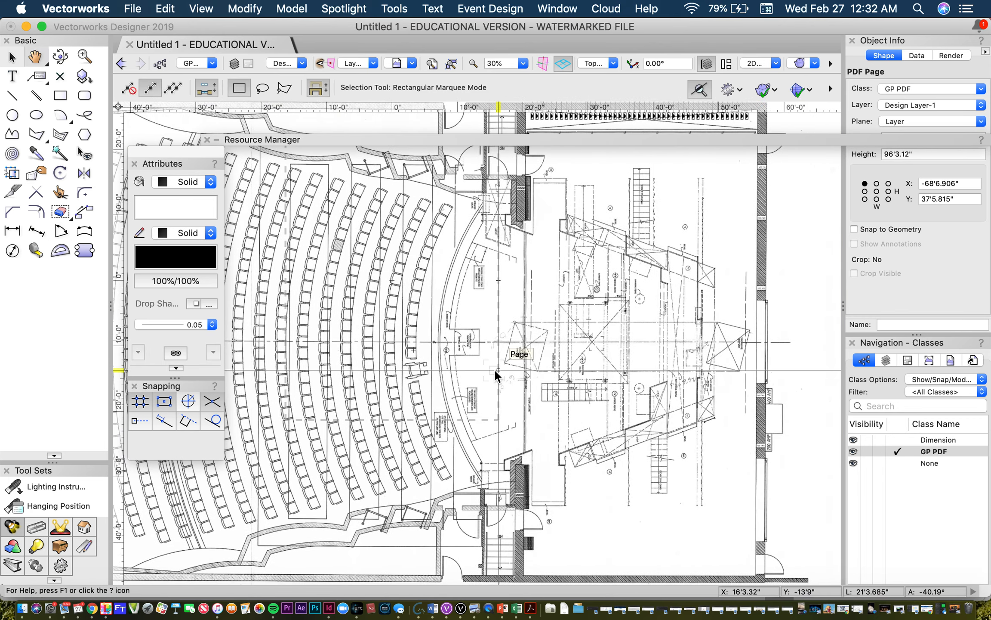
key("super+6")
scroll(494, 369, "down", 2)
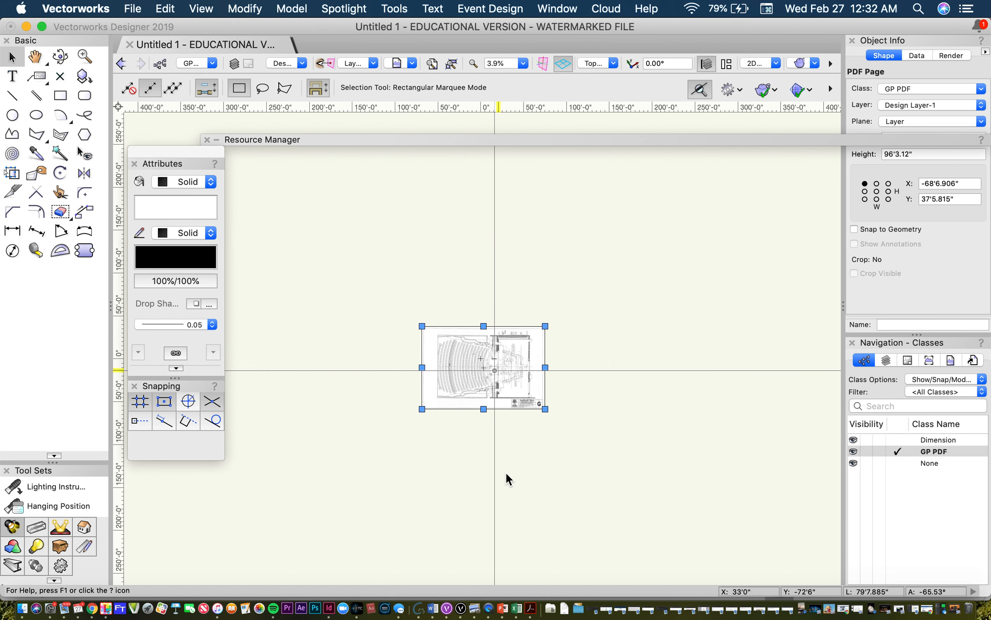
Step: With nothing selected, create a new class named Section PDF and make it the active class
left_click(472, 461)
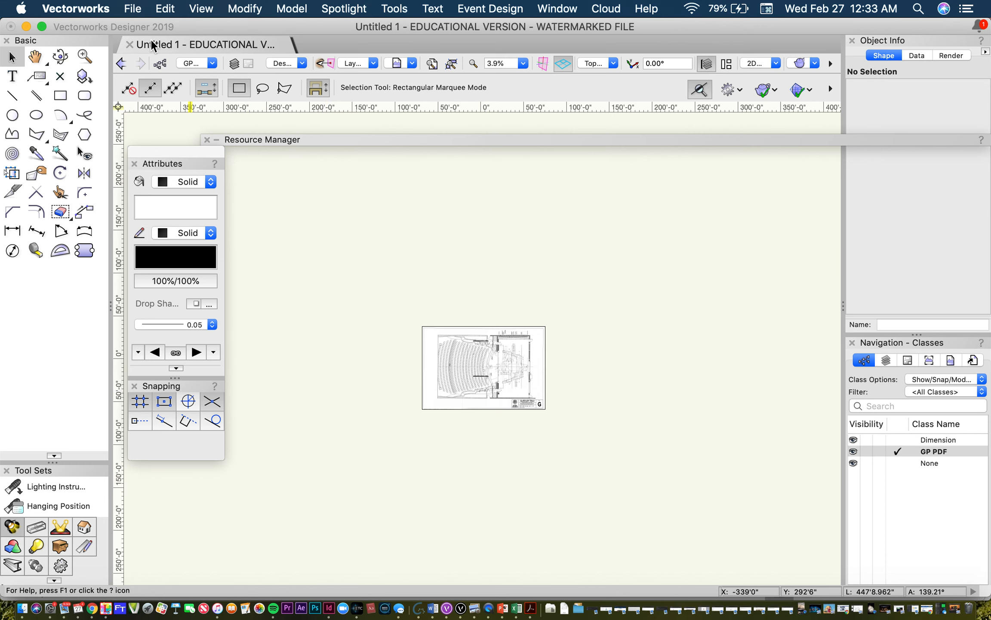
left_click(162, 61)
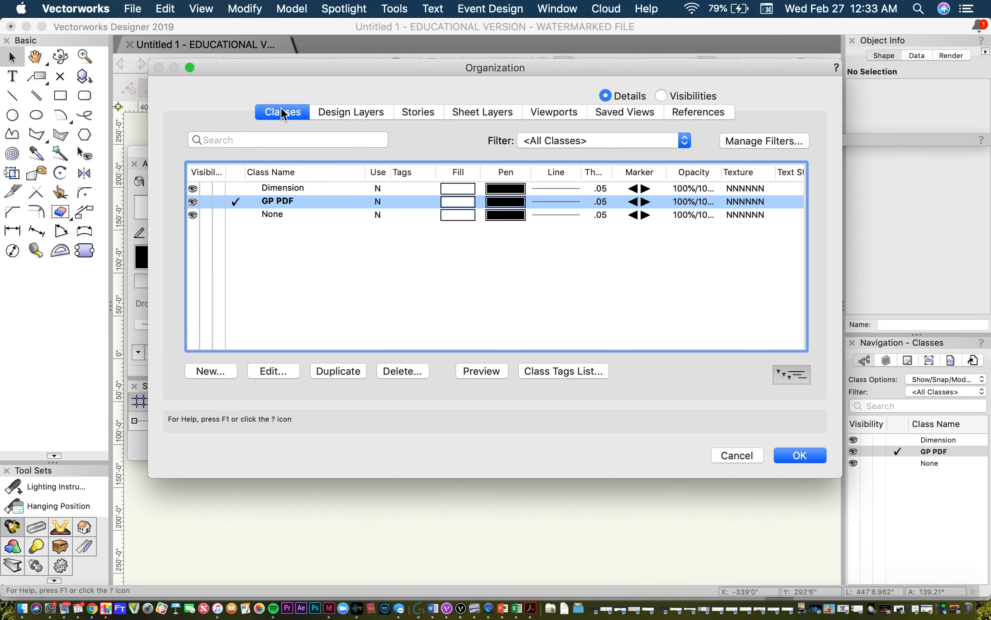
left_click(211, 371)
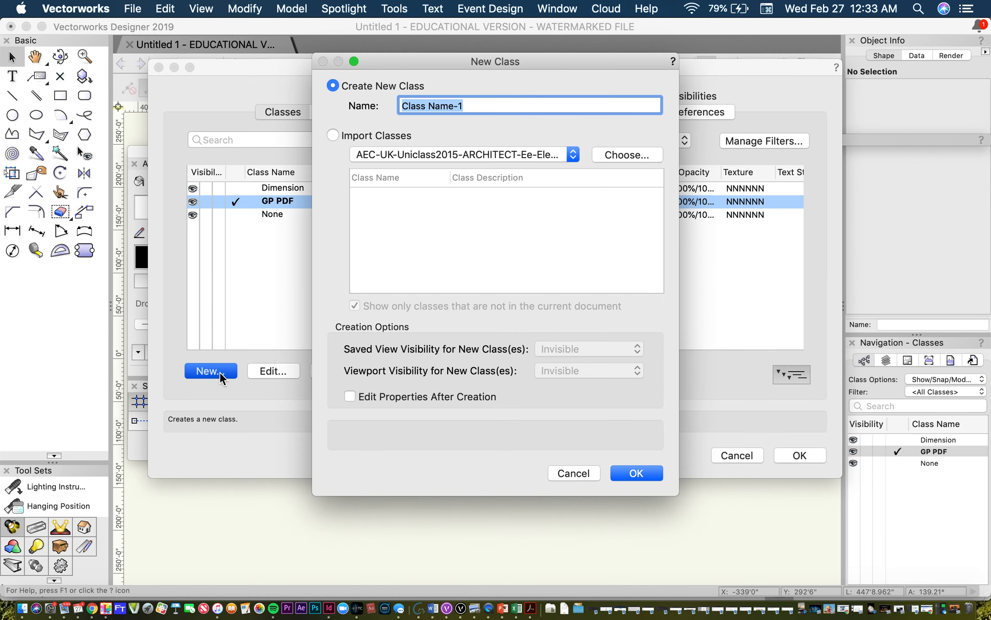
key("BackSpace")
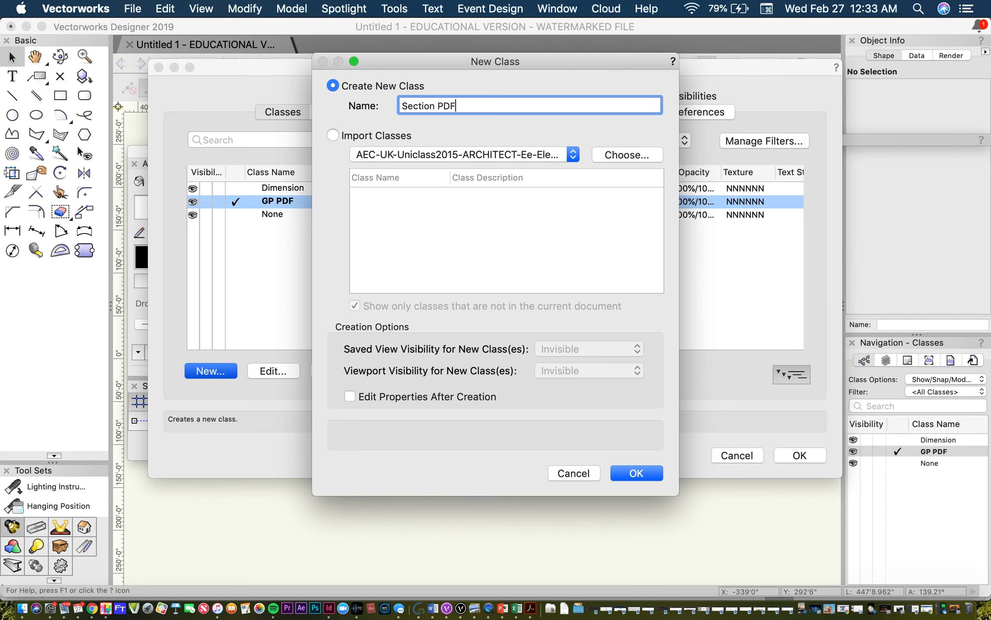
left_click(652, 468)
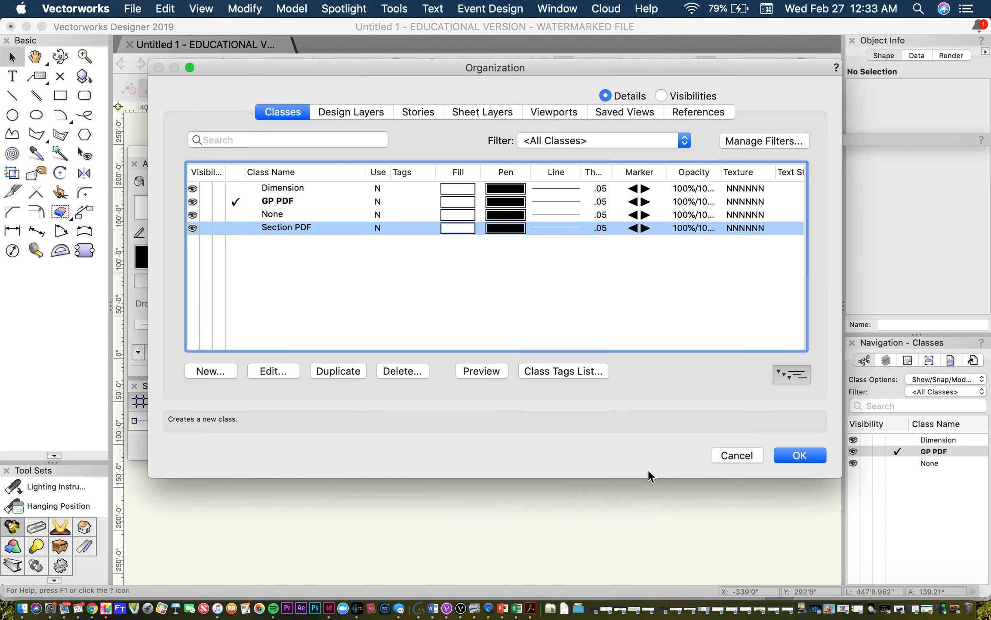
left_click(804, 455)
left_click(897, 474)
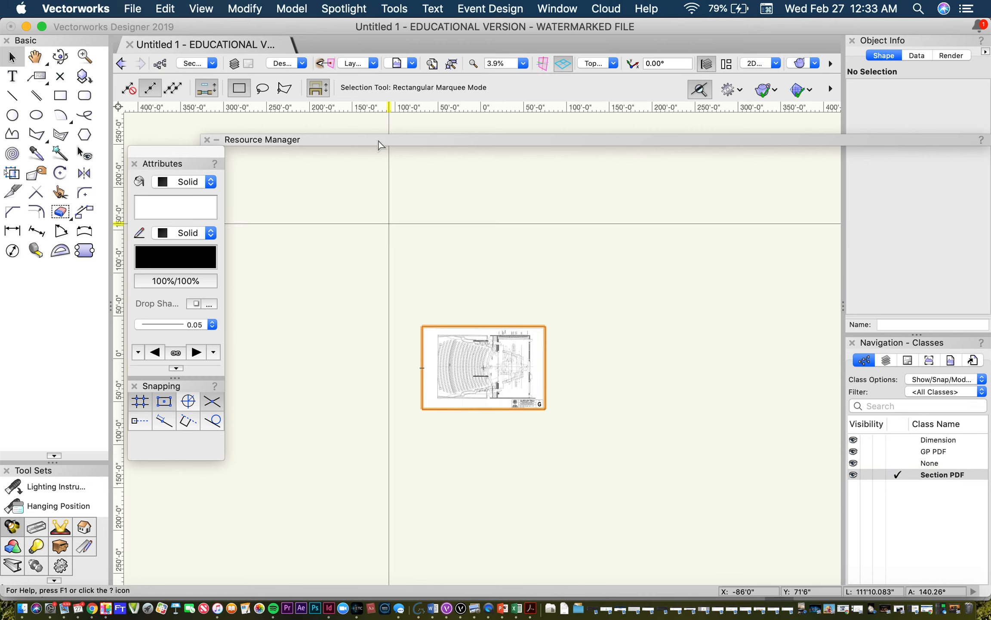
Step: Start another PDF import from the WOODY drive
left_click(132, 9)
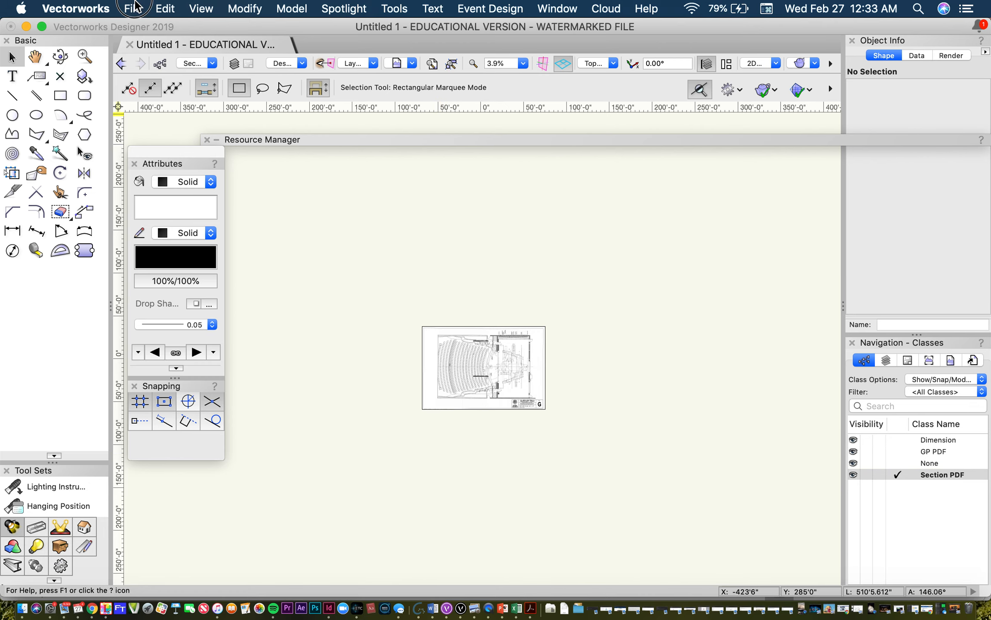
mouse_move(174, 336)
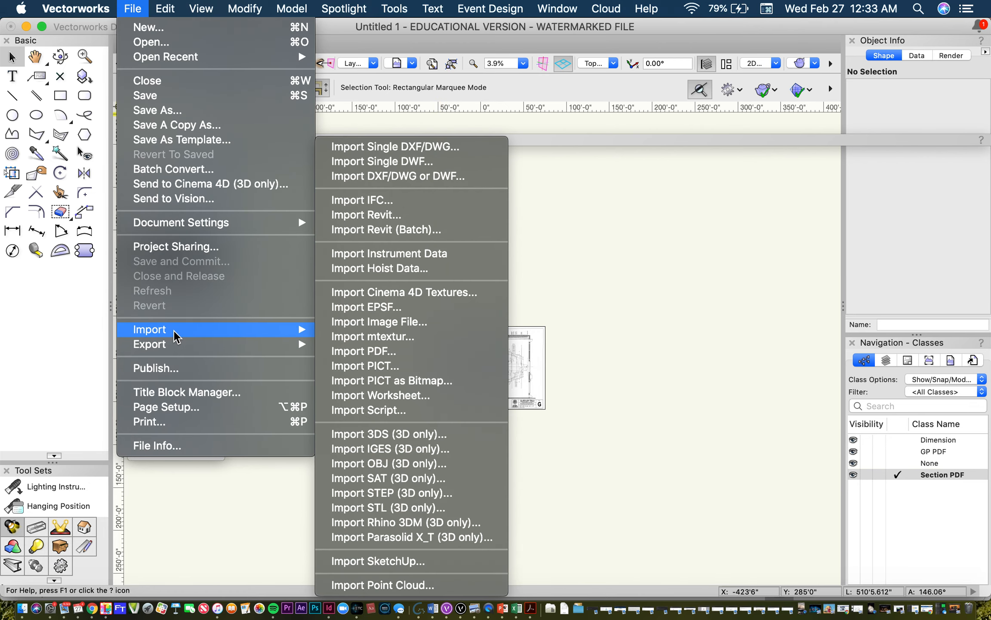
left_click(361, 355)
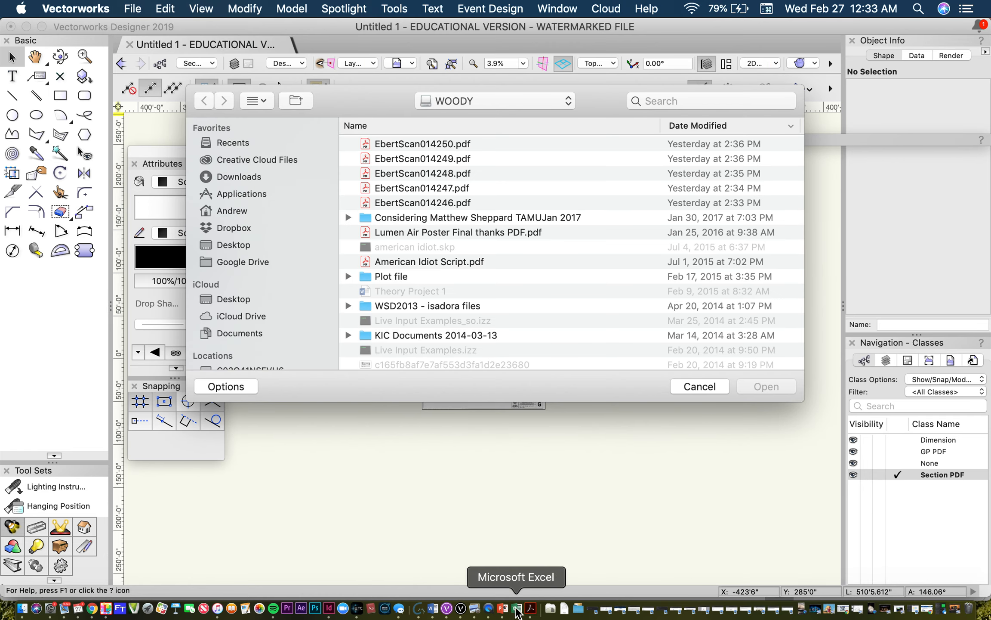
Step: Switch to Acrobat, check the section drawing's file name and examine the section from the auditorium to backstage
left_click(531, 608)
left_click(723, 52)
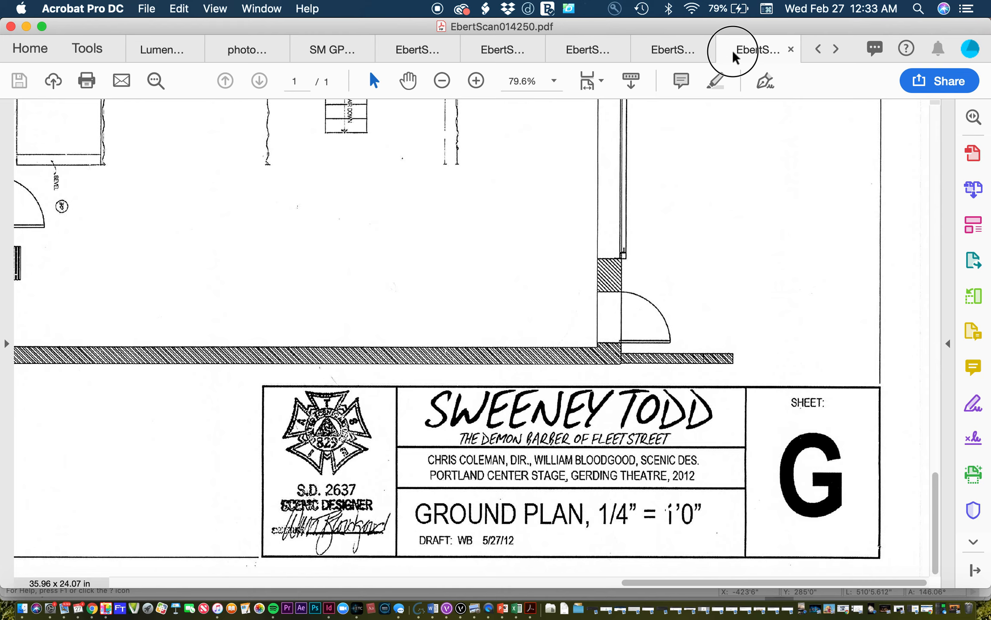
left_click(686, 49)
left_click(751, 60)
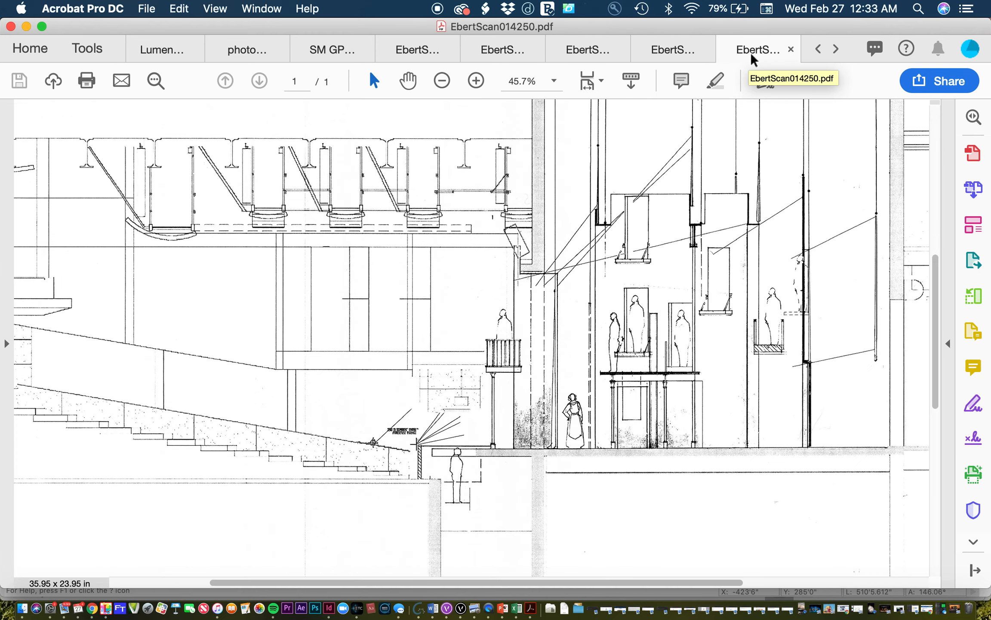
scroll(656, 279, "down", 5)
scroll(659, 282, "up", 10)
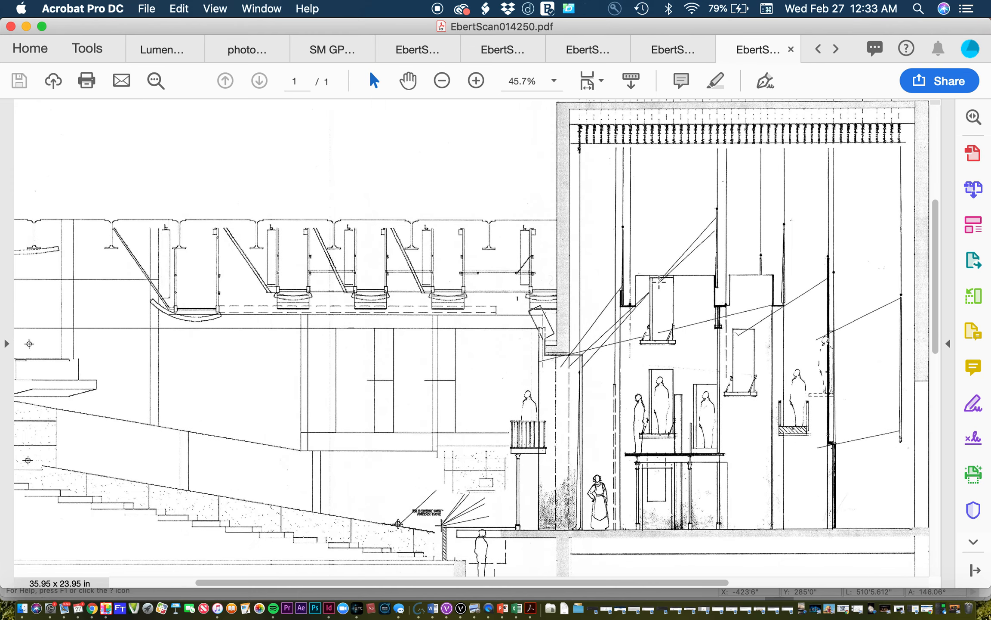
scroll(659, 282, "right", 10)
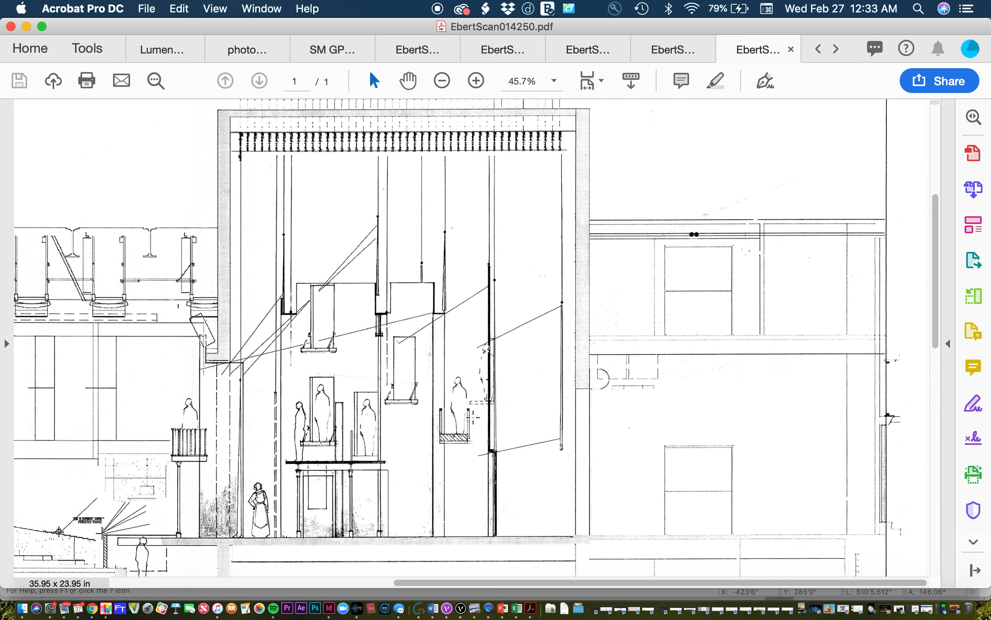
scroll(422, 431, "down", 6)
scroll(408, 412, "left", 12)
scroll(408, 412, "up", 2)
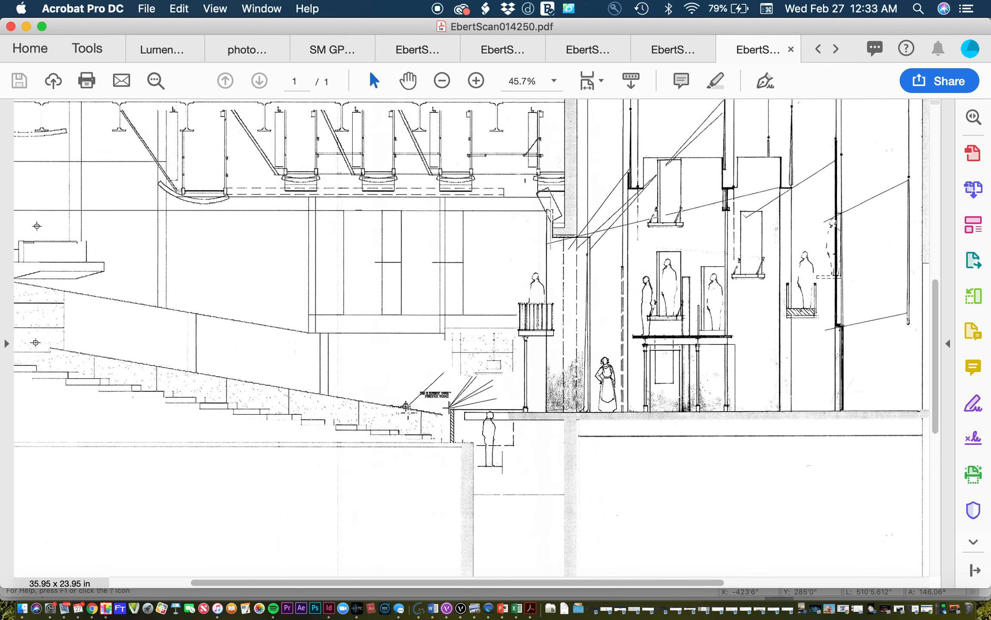
scroll(408, 412, "right", 12)
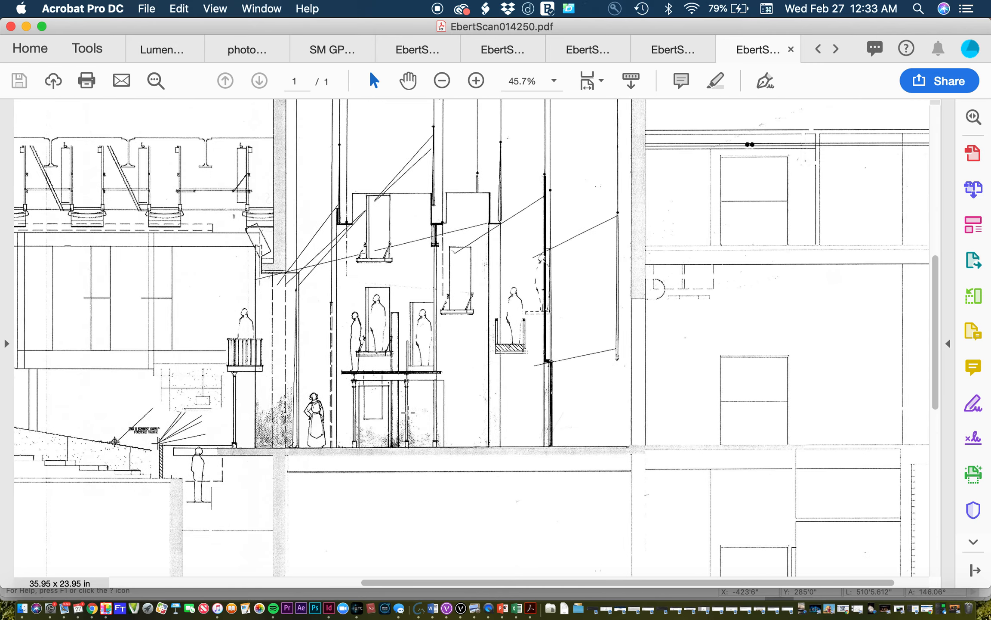
left_click(461, 608)
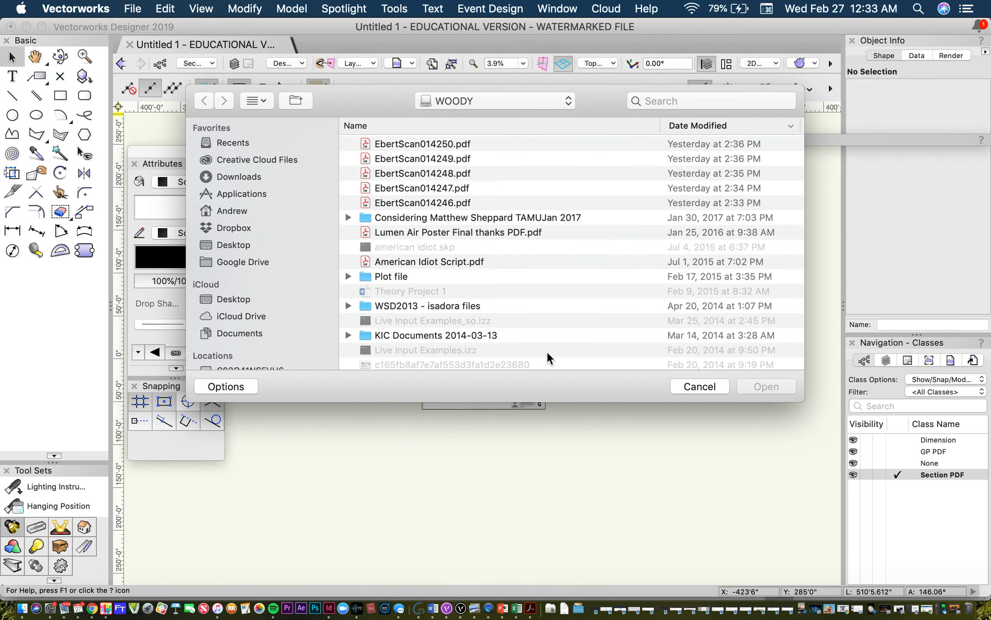
left_click(517, 608)
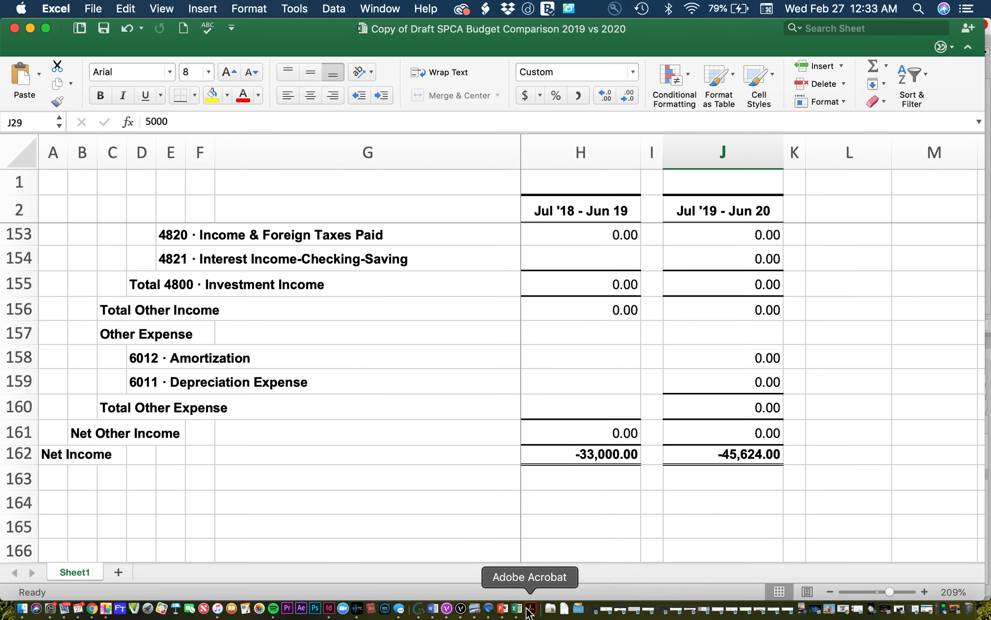
left_click(530, 608)
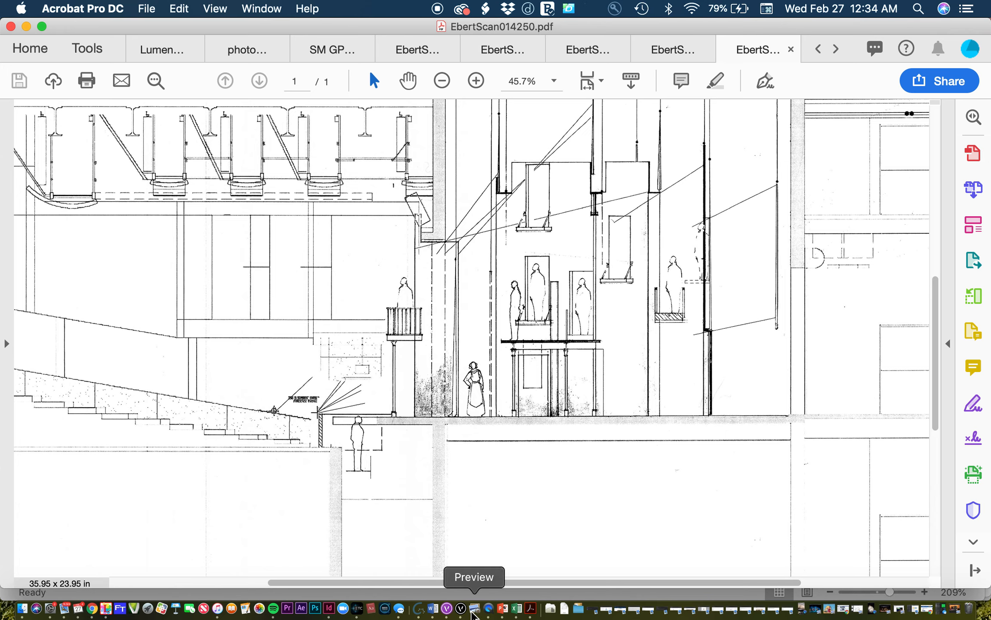
Step: Return to Vectorworks and choose EbertScan014250.pdf for the import
left_click(461, 608)
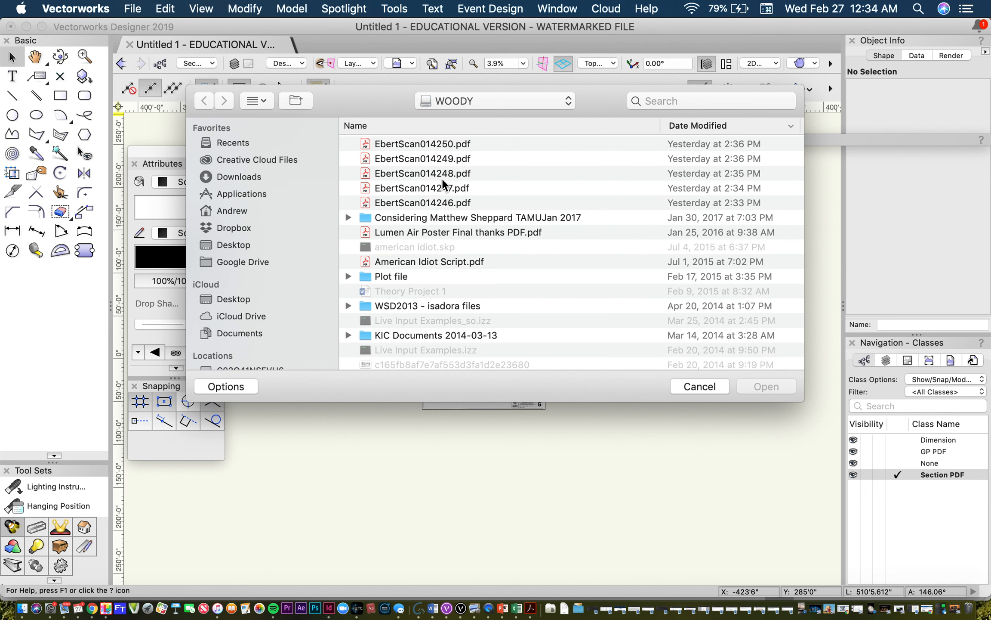
left_click(458, 144)
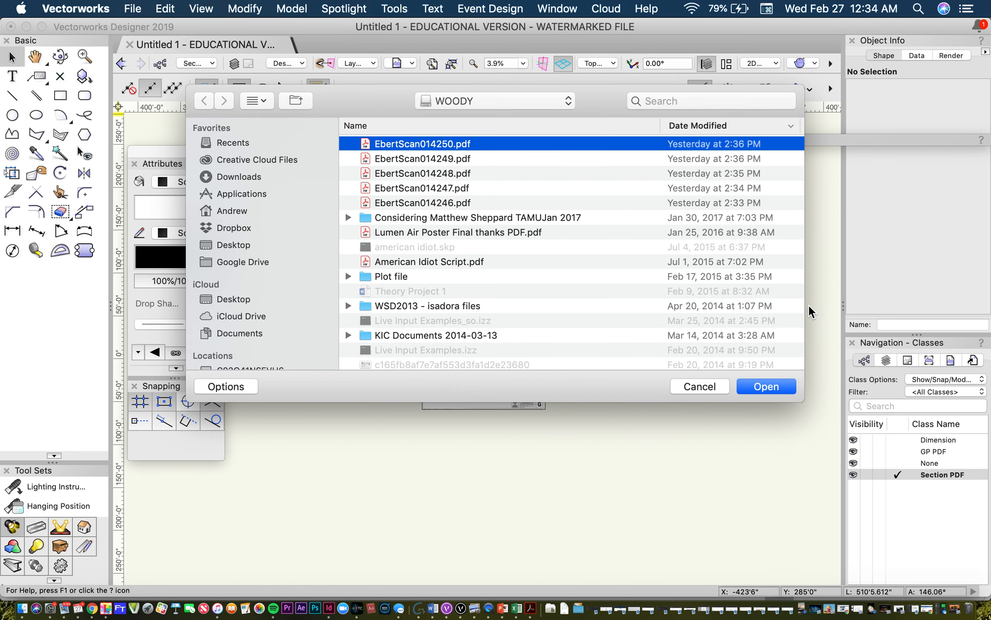
left_click(768, 387)
Step: Import all pages of the section PDF without Reference, Snap to Geometry or Show Annotations, and move it directly below the ground plan
left_click(361, 160)
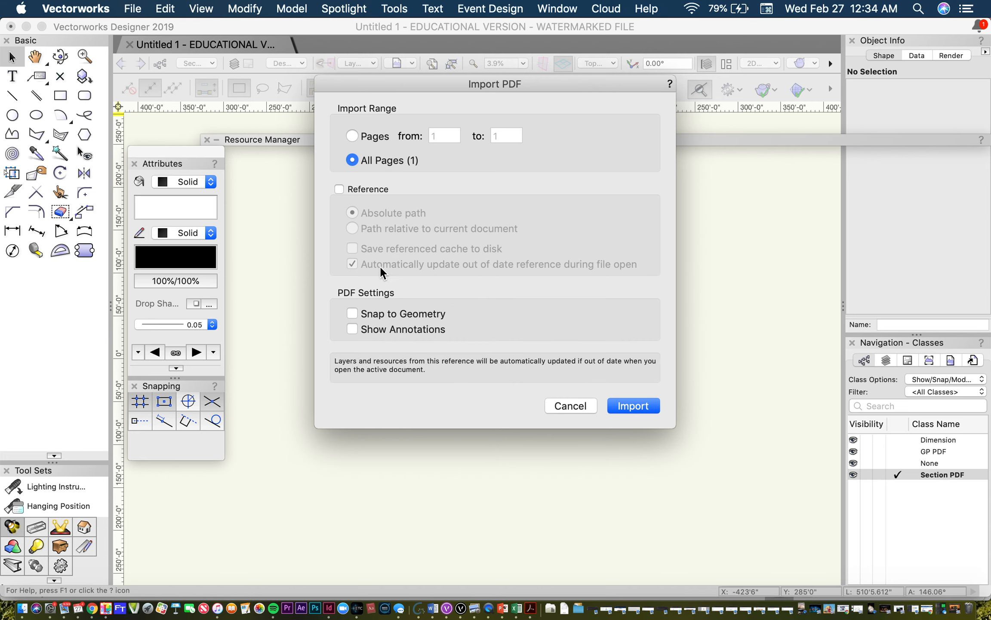
left_click(633, 406)
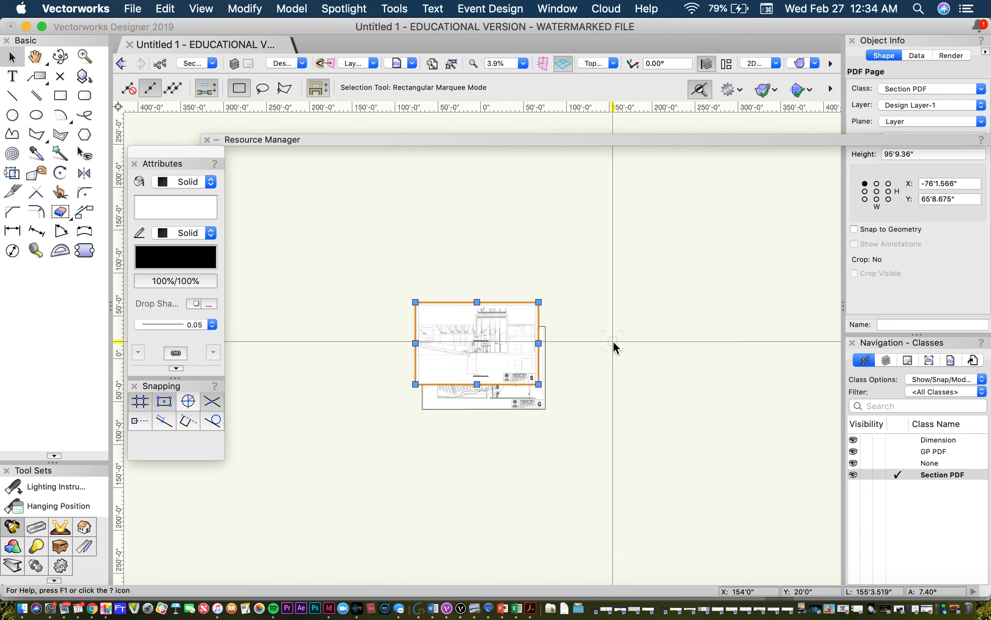
left_click_drag(484, 330, 491, 443)
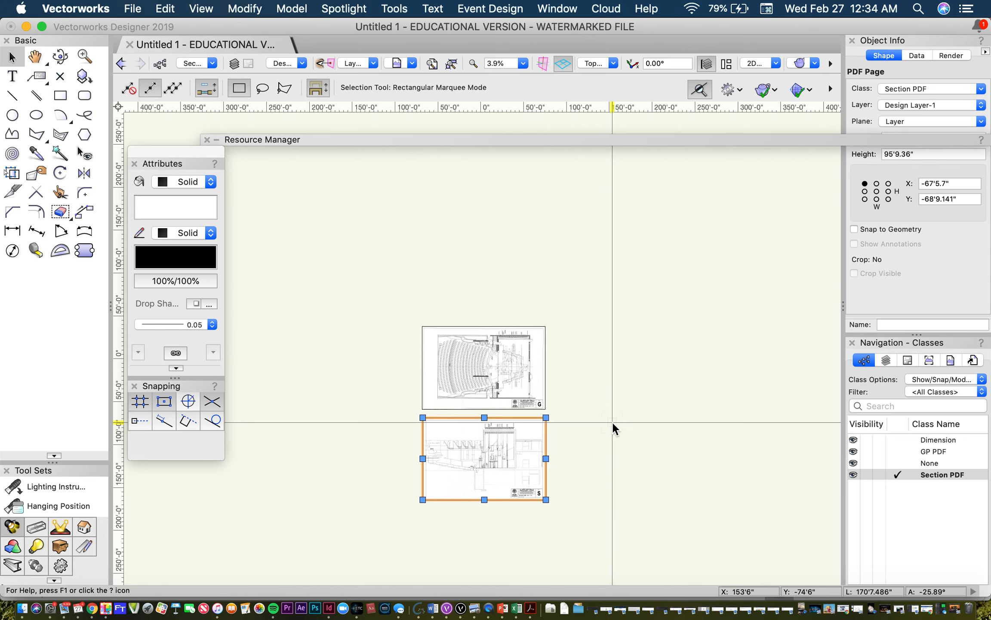
Step: Deselect the section page and save the drawing as ST SAMPLE in Dropbox's SU PROF FILE SHARE AMC folder
scroll(534, 479, "up", 2)
left_click(642, 428)
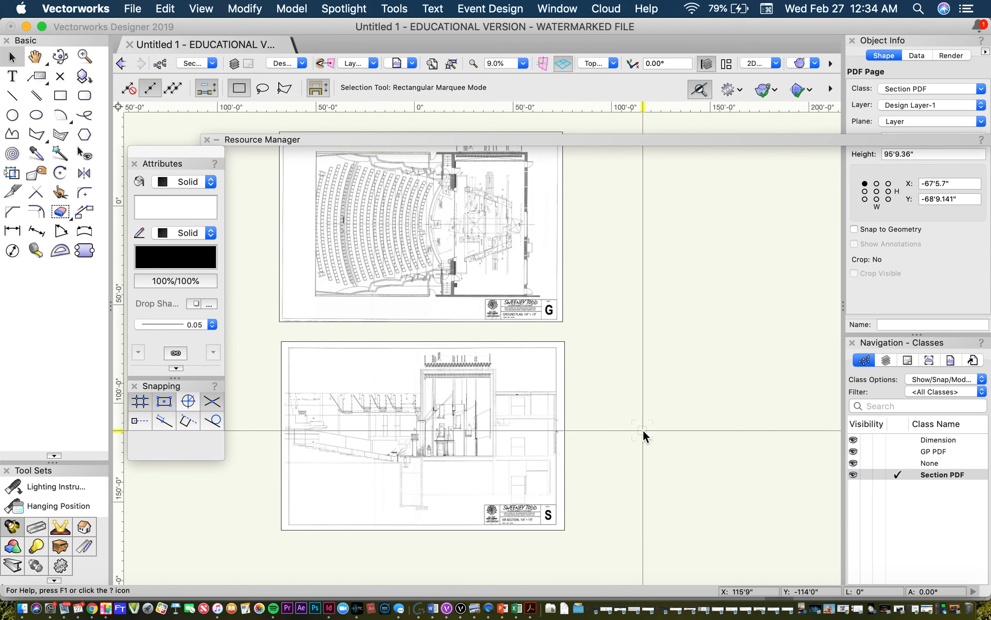
scroll(642, 428, "down", 2)
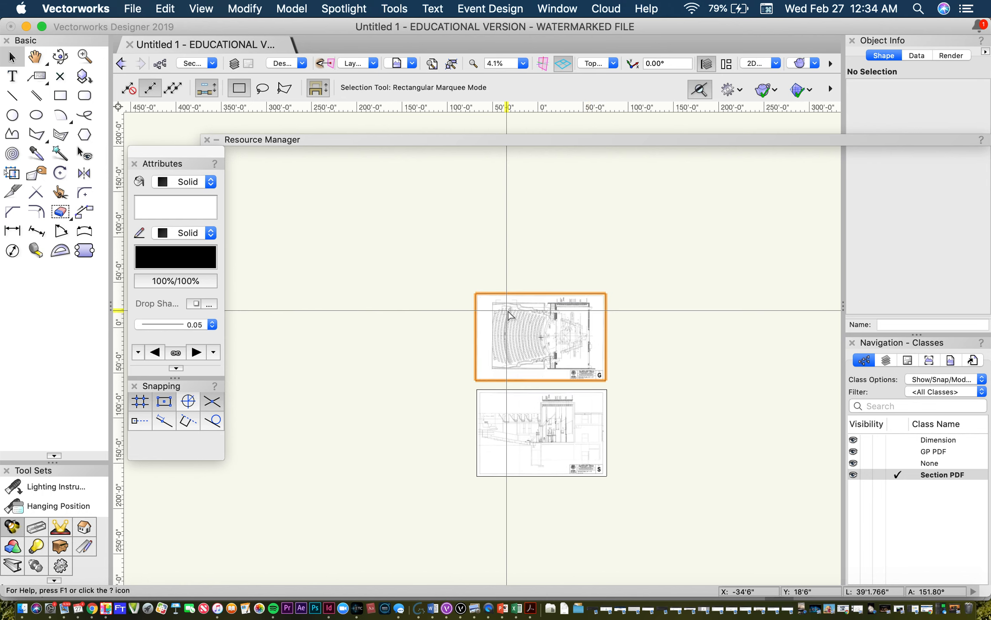
left_click(134, 8)
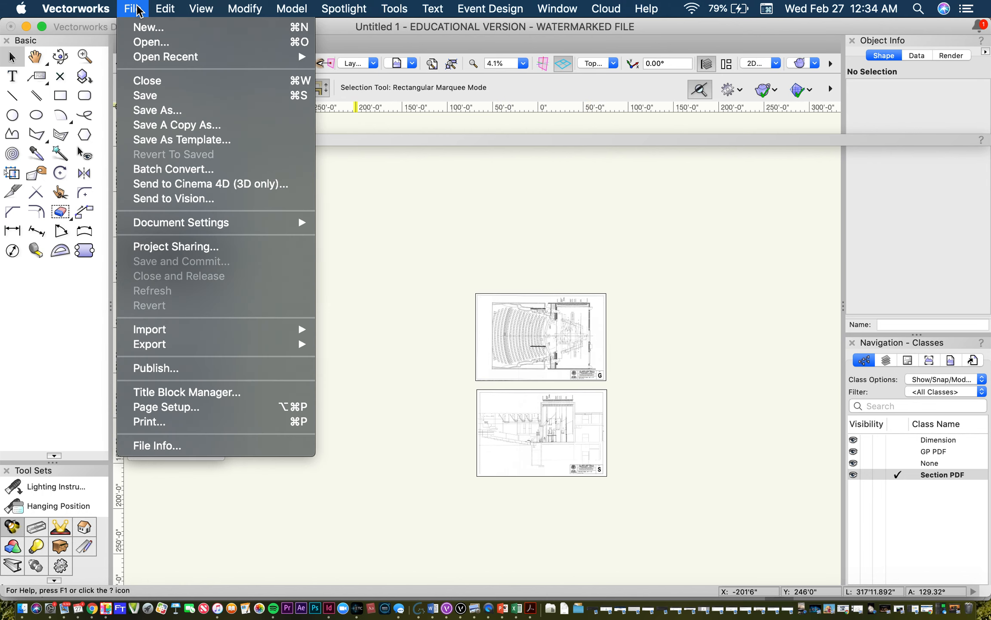
left_click(176, 109)
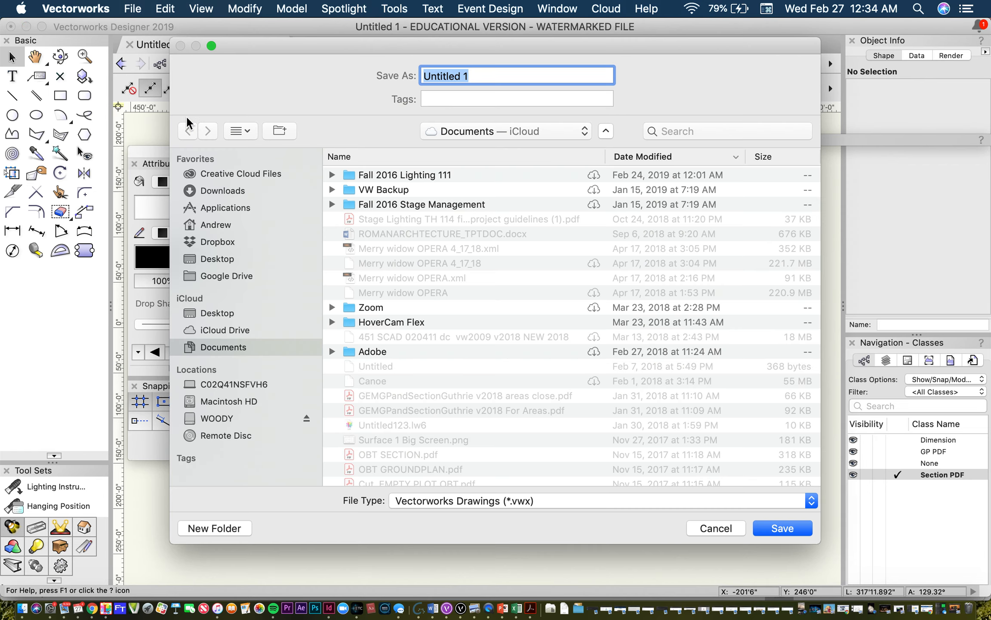
key("BackSpace")
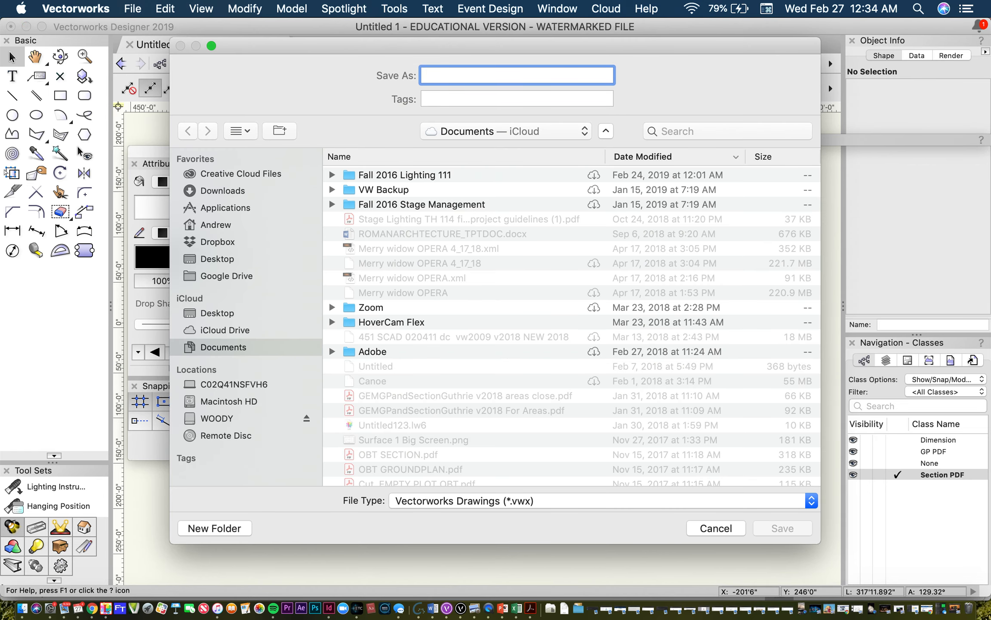
type("ST SAMPLE")
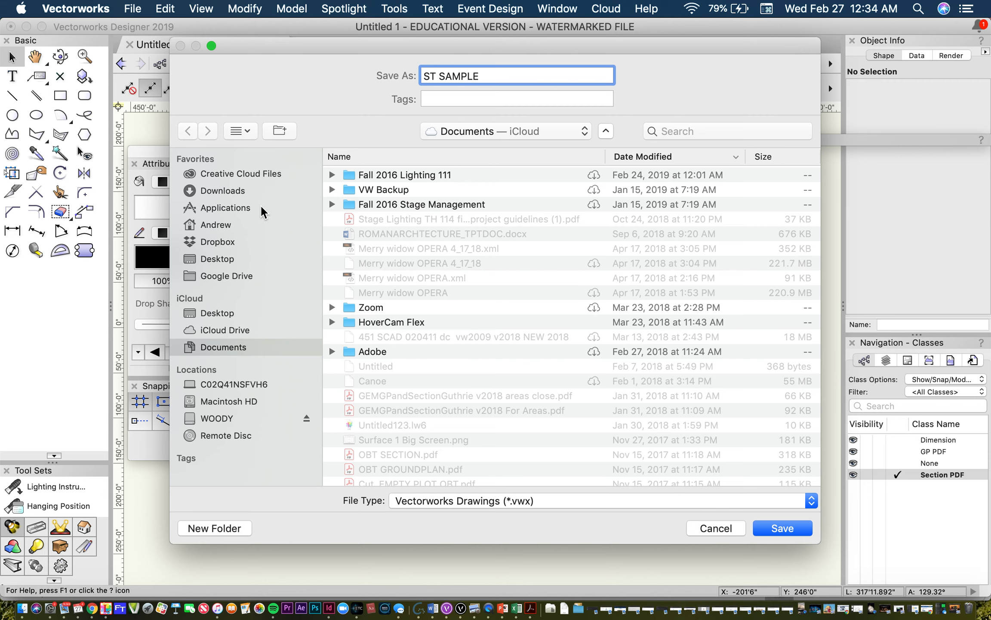
left_click(231, 247)
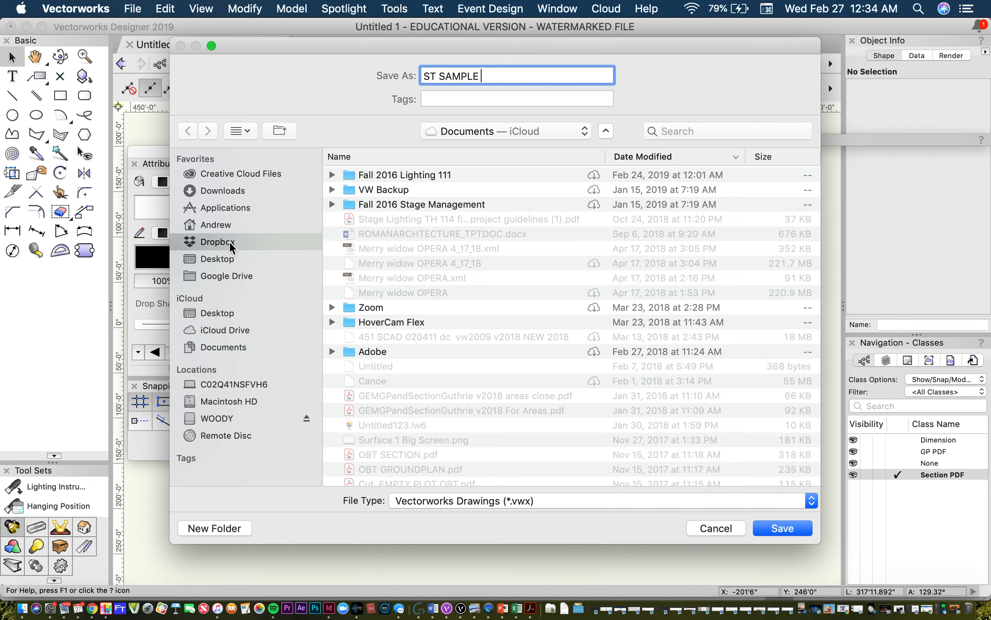
left_click(412, 175)
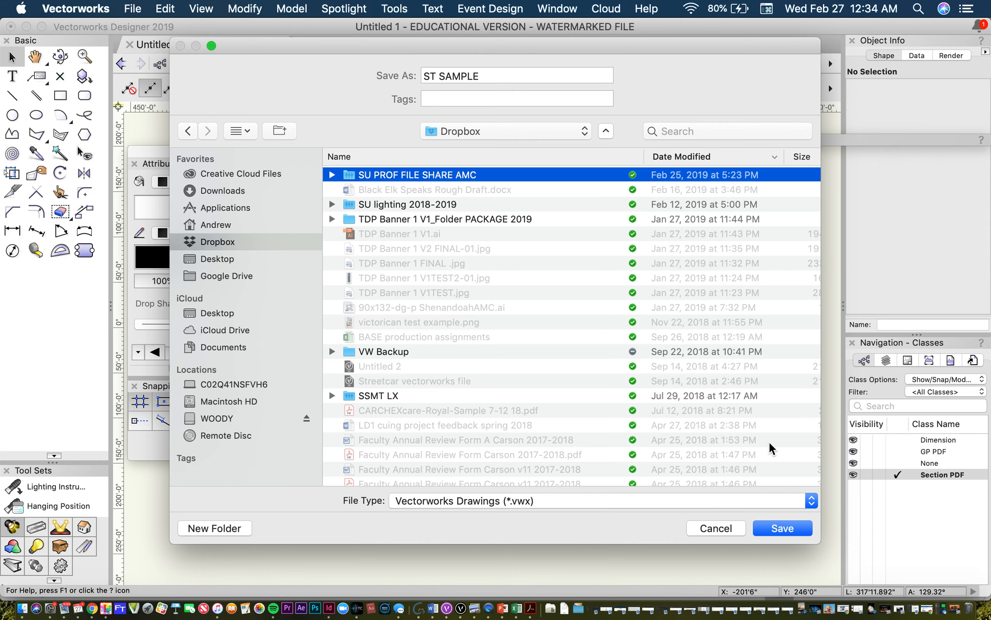
left_click(780, 535)
left_click(780, 528)
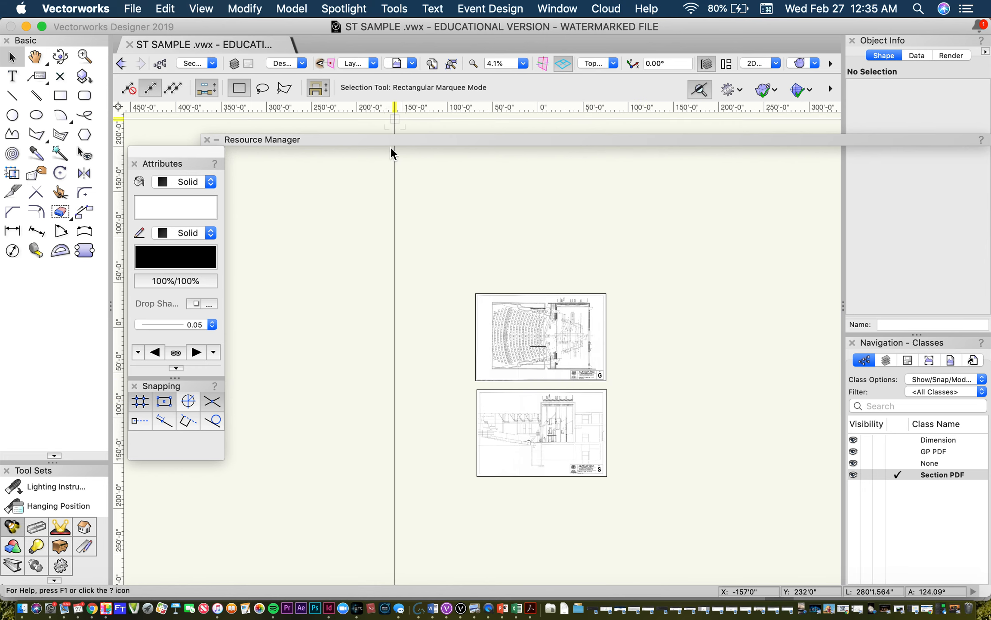
Step: Switch to Acrobat, bring up EbertScan014249.pdf and check its title block and the stair and bridge notes
scroll(389, 181, "down", 6)
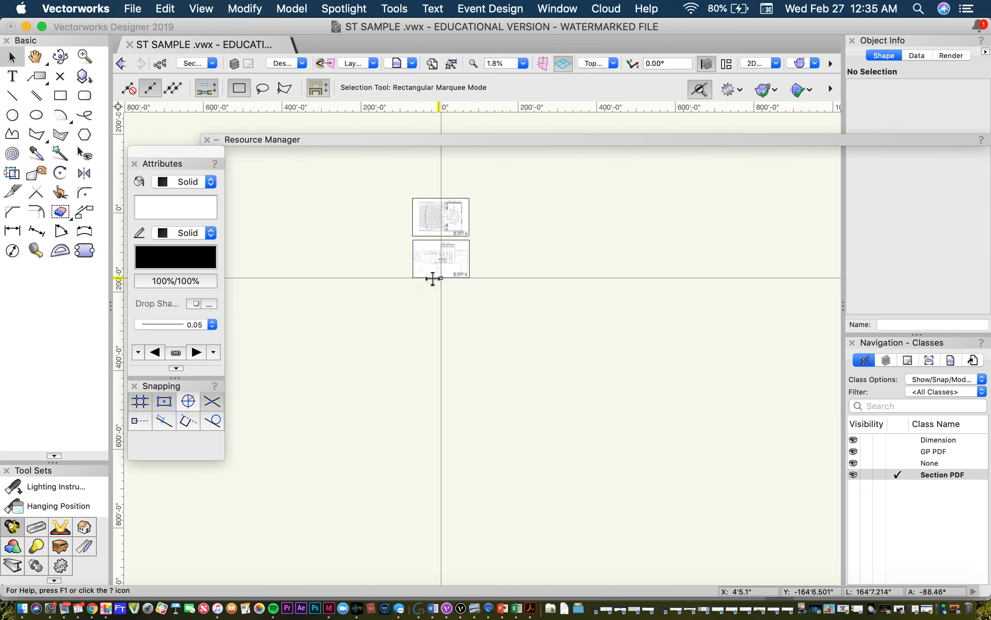
scroll(431, 294, "up", 4)
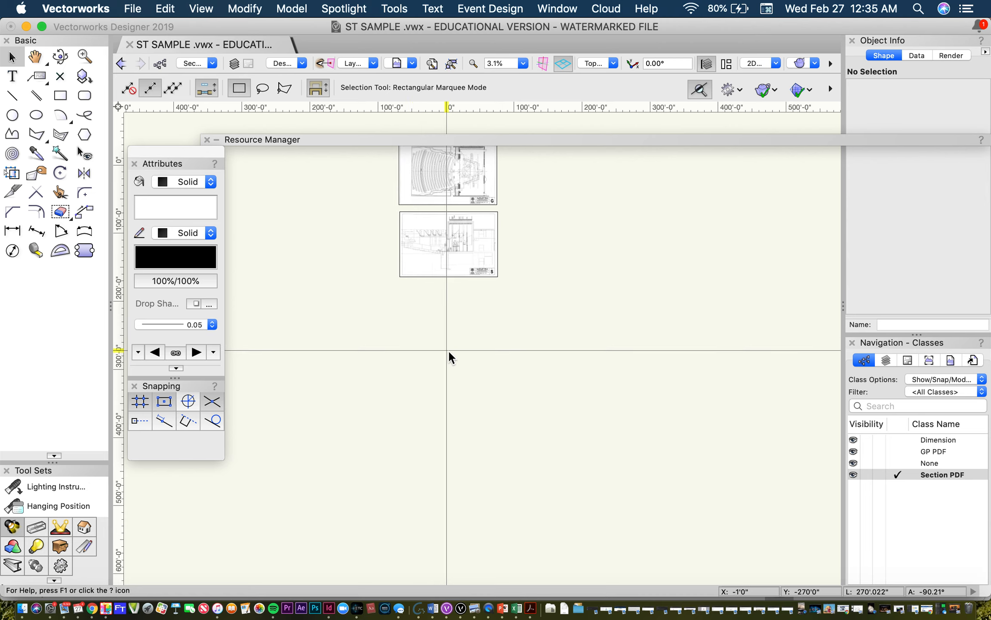
left_click(138, 11)
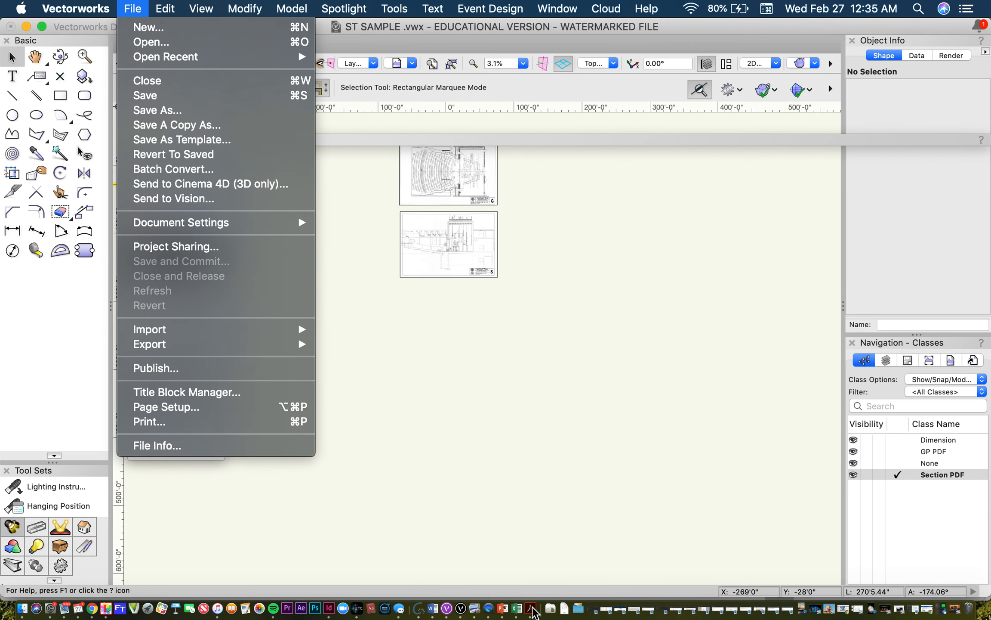
left_click(531, 608)
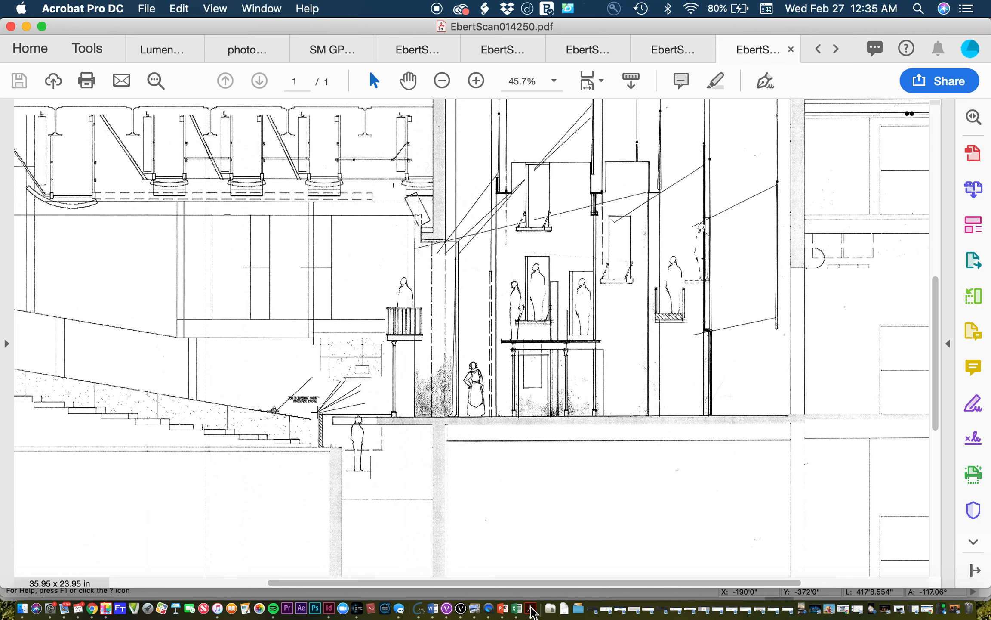
left_click(668, 56)
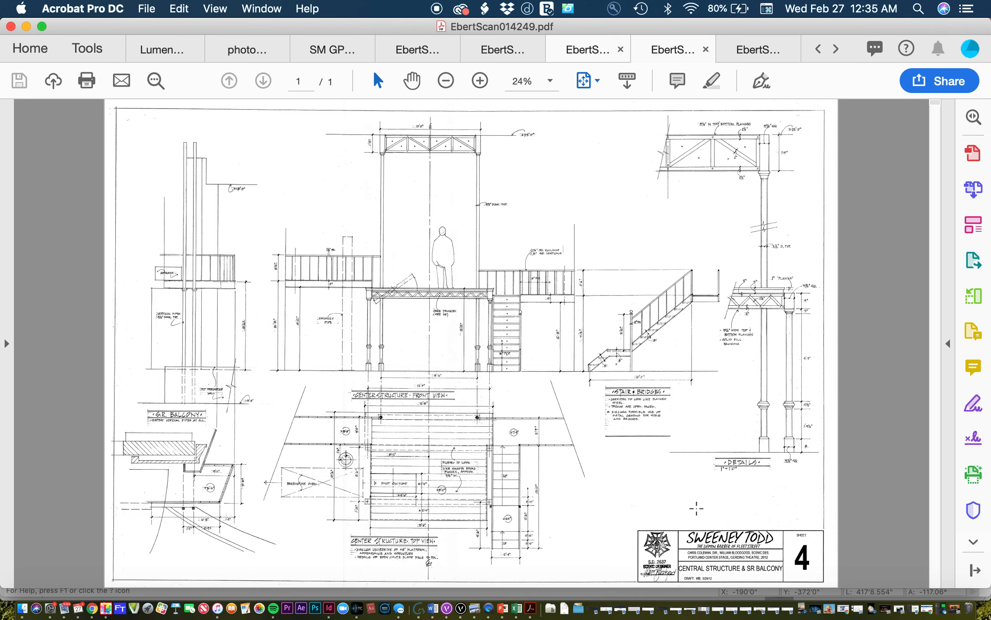
scroll(700, 509, "up", 5)
scroll(697, 509, "down", 5)
scroll(697, 508, "right", 3)
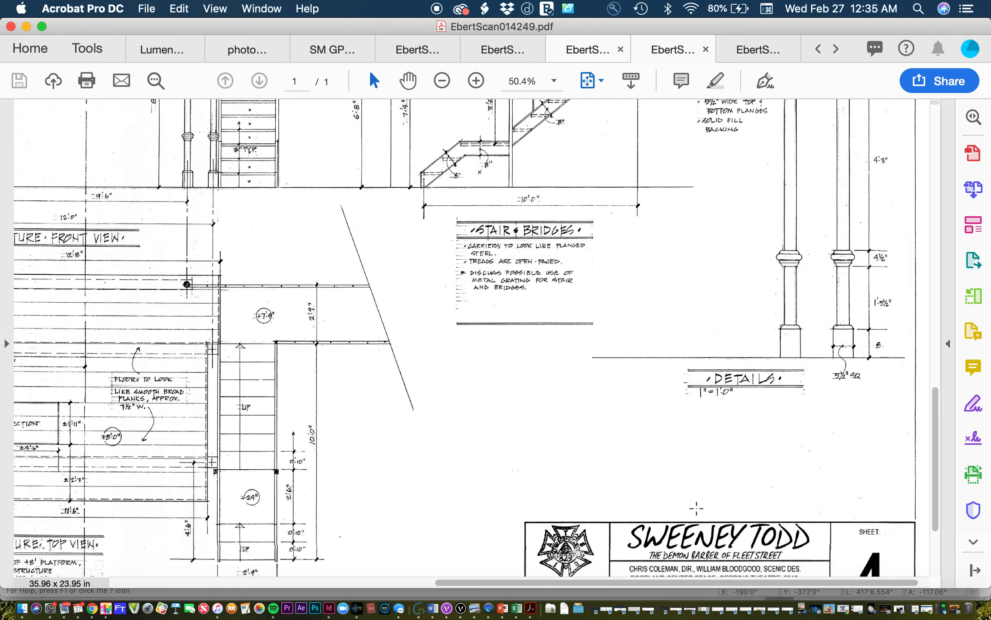
scroll(696, 509, "left", 5)
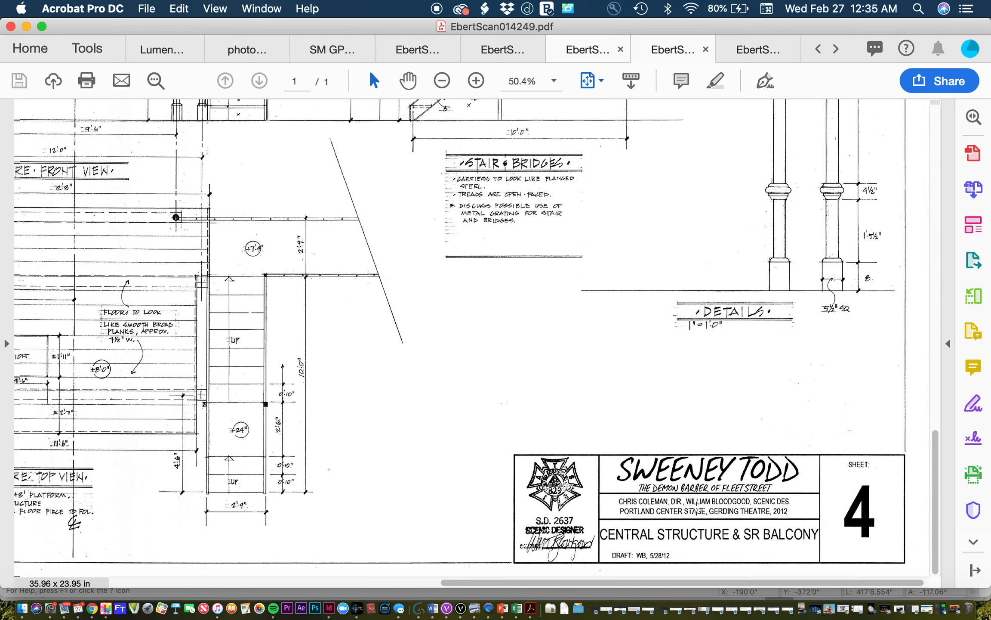
Step: Examine the center structure's top view, the S.R. balcony plan and the stairs on sheet 4
scroll(697, 508, "left", 5)
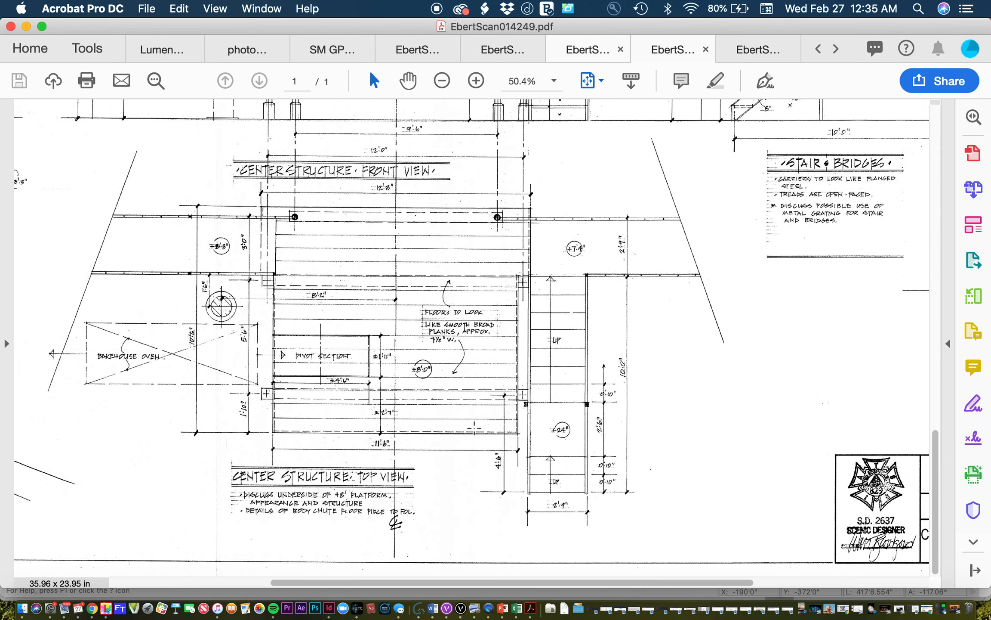
scroll(696, 508, "up", 10)
scroll(474, 428, "up", 3)
scroll(475, 428, "left", 4)
scroll(474, 428, "down", 4)
scroll(474, 428, "right", 3)
scroll(474, 428, "left", 5)
scroll(475, 428, "down", 10)
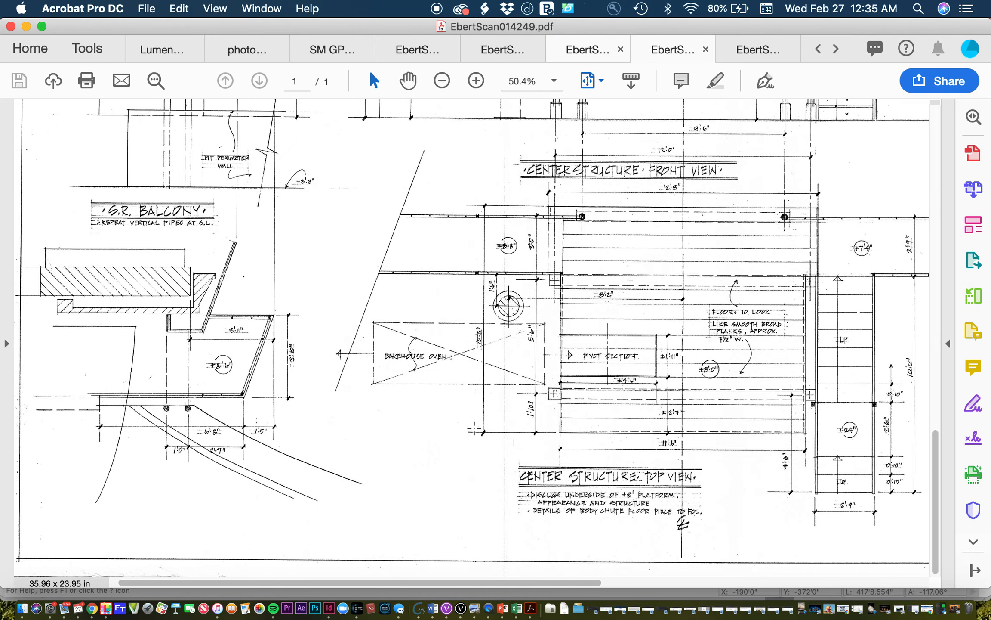
scroll(474, 428, "right", 10)
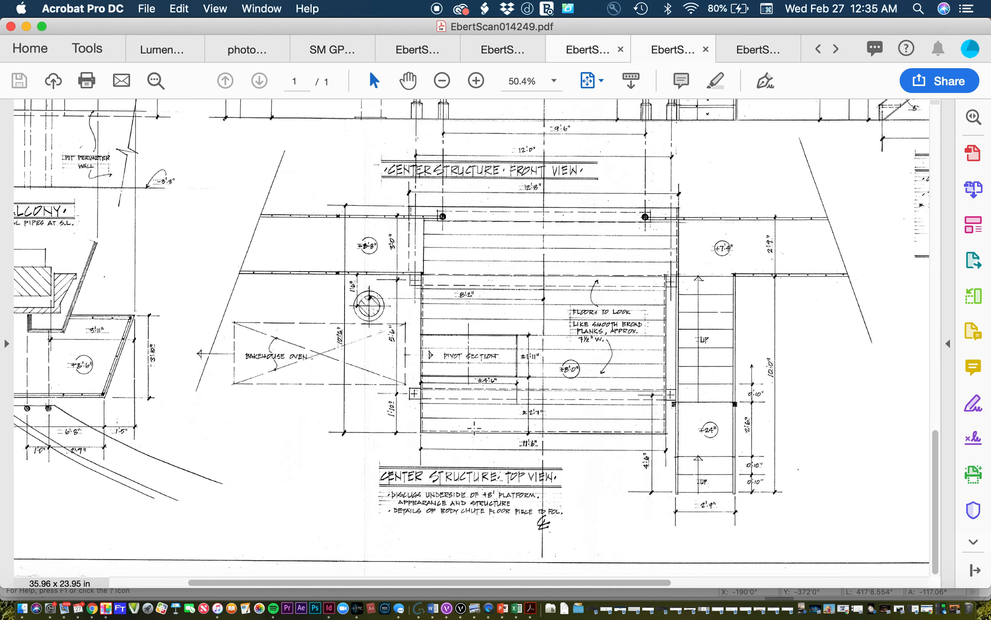
scroll(474, 428, "right", 1)
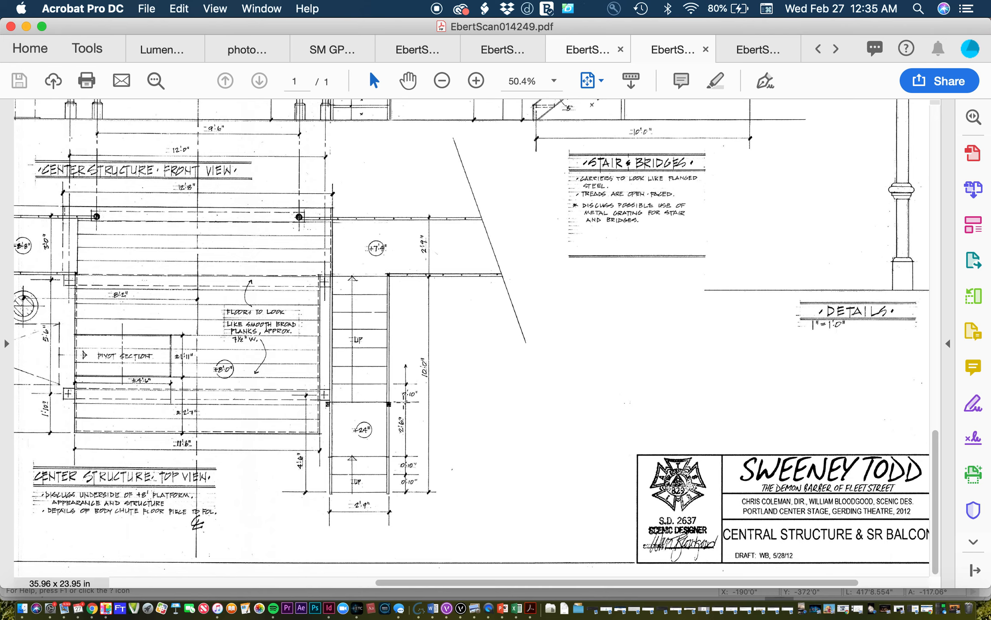
Step: Mark the dimensions beside the stair's +24" landing and inspect them close up
left_click(400, 401)
mouse_move(389, 403)
left_mouse_down()
mouse_move(419, 416)
mouse_move(436, 465)
left_mouse_up()
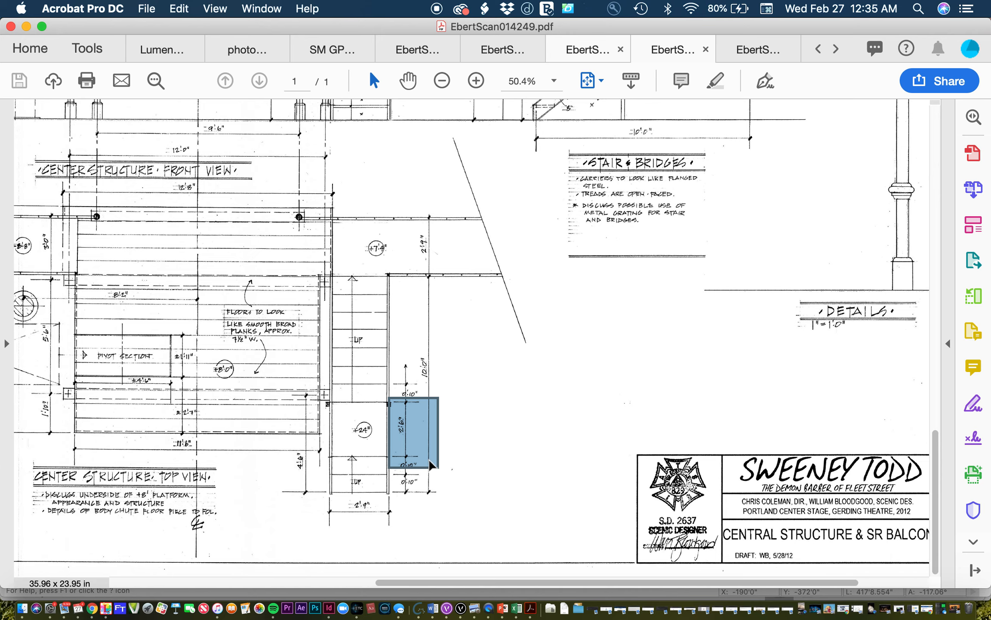
scroll(446, 454, "up", 10, "ctrl")
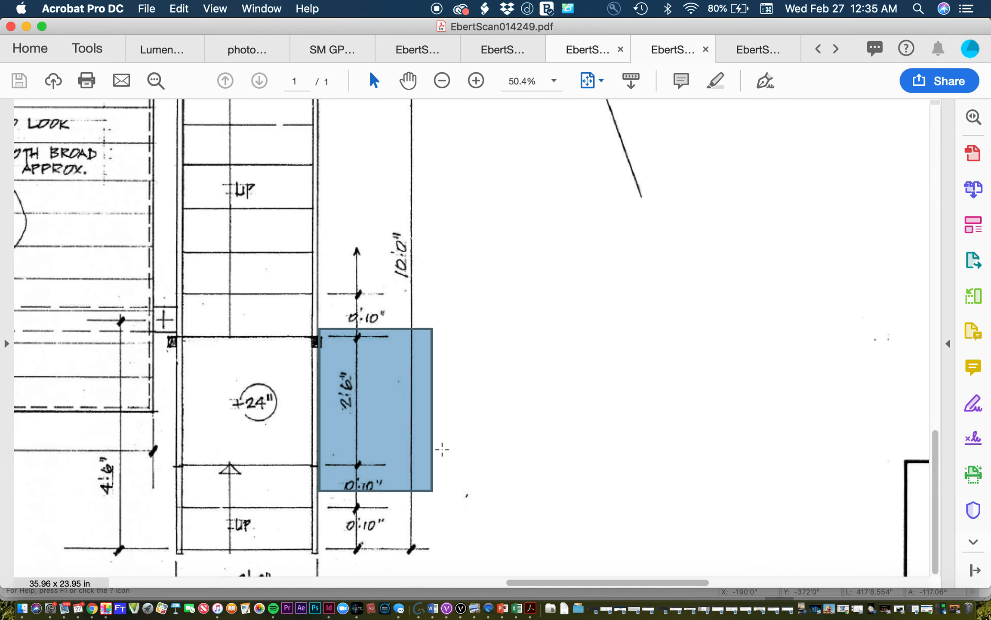
left_click(465, 278)
left_click(354, 286)
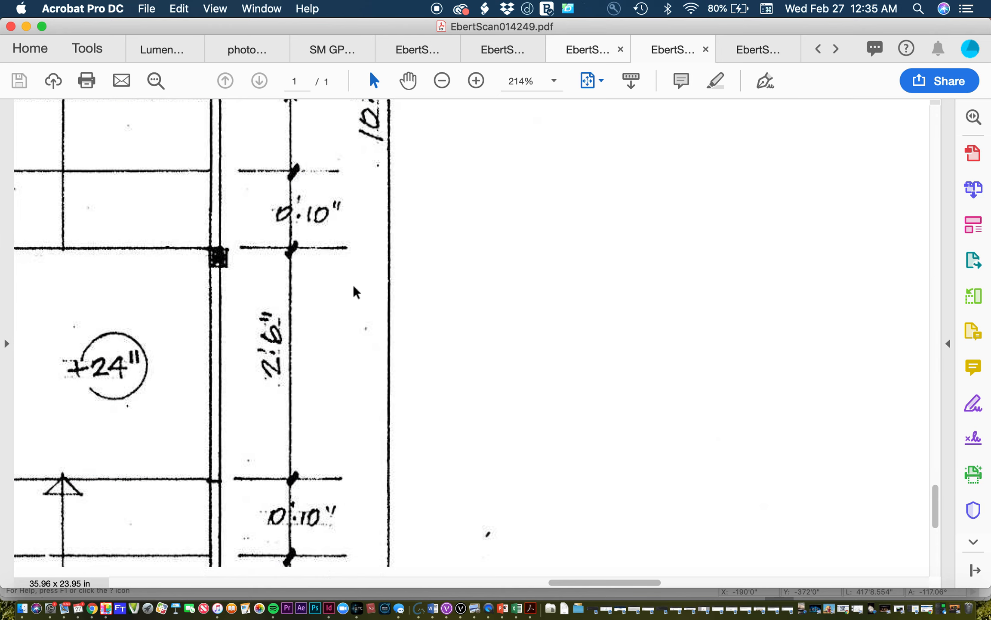
Step: Return to Vectorworks and choose EbertScan014249.pdf on the WOODY drive for a PDF import
left_click(468, 608)
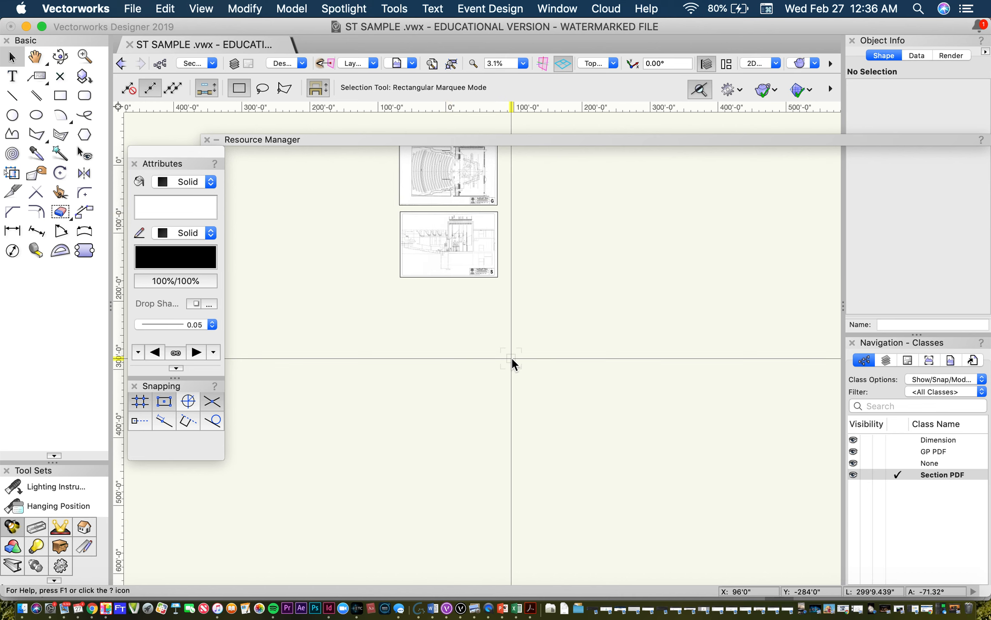
left_click(534, 609)
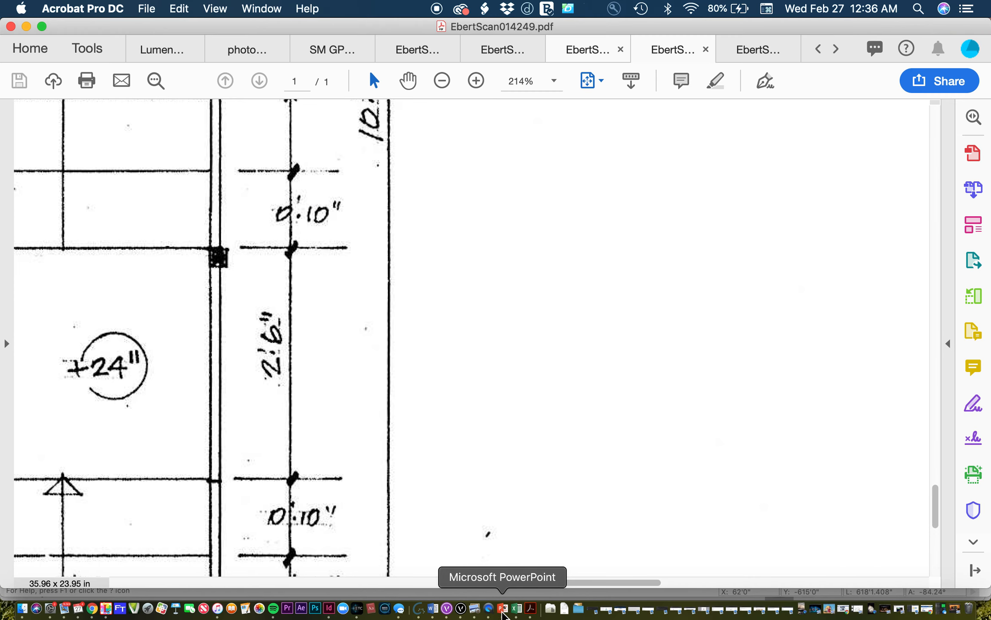
left_click(461, 608)
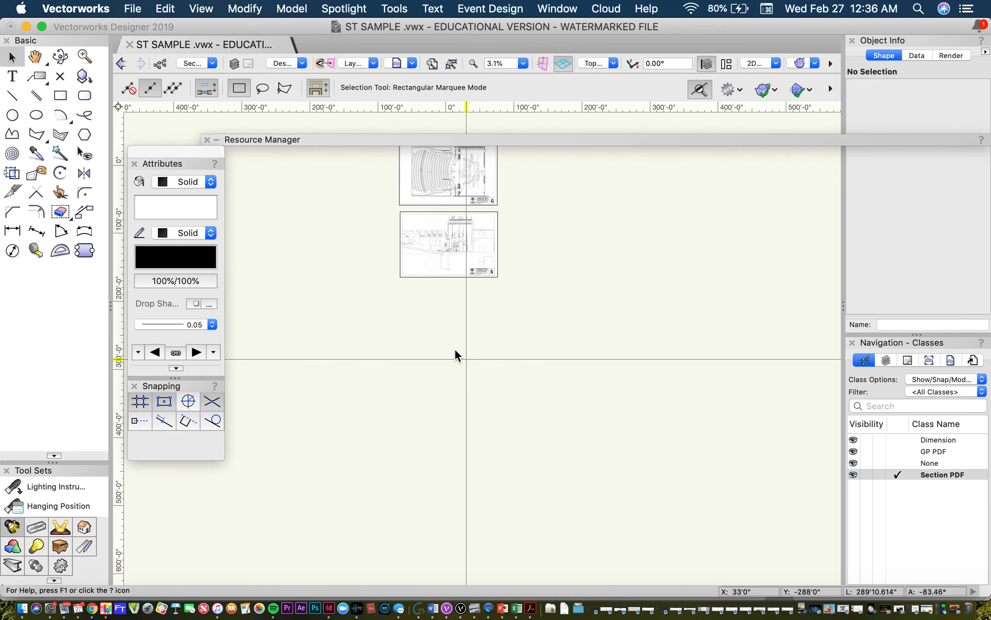
left_click(134, 9)
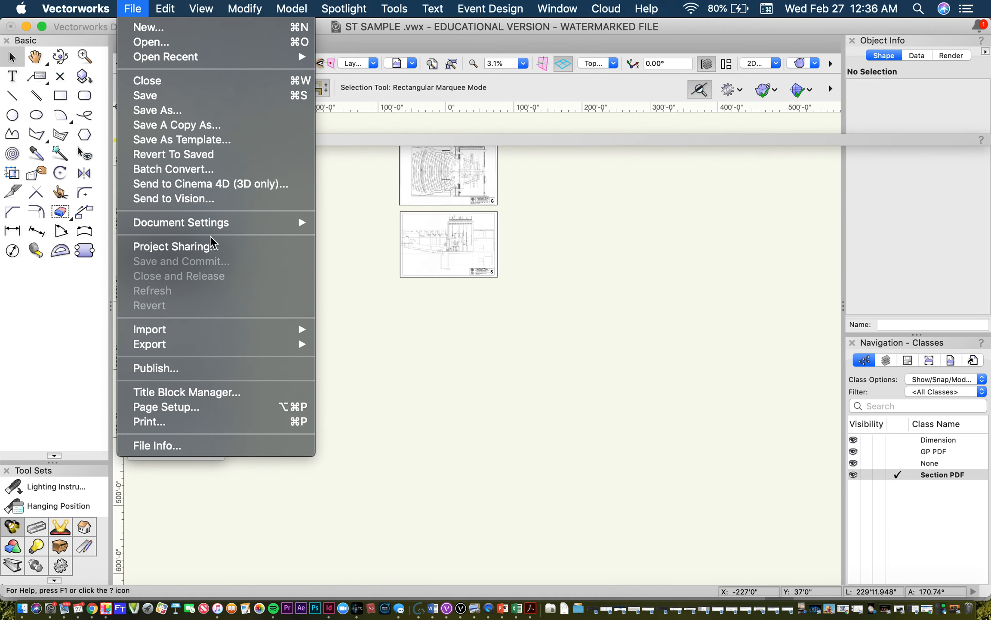
mouse_move(215, 343)
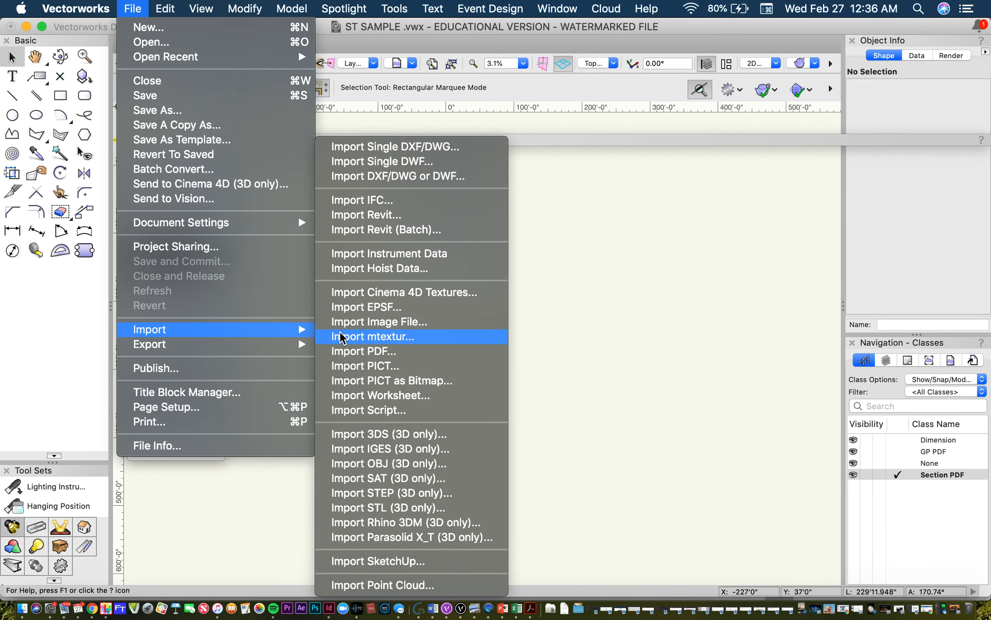
left_click(353, 347)
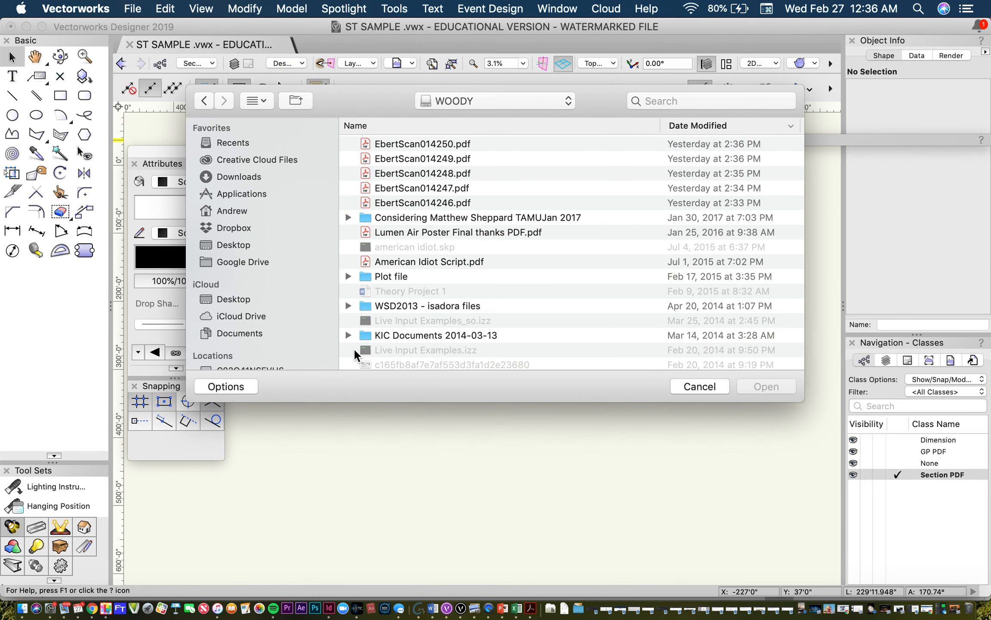
left_click(469, 158)
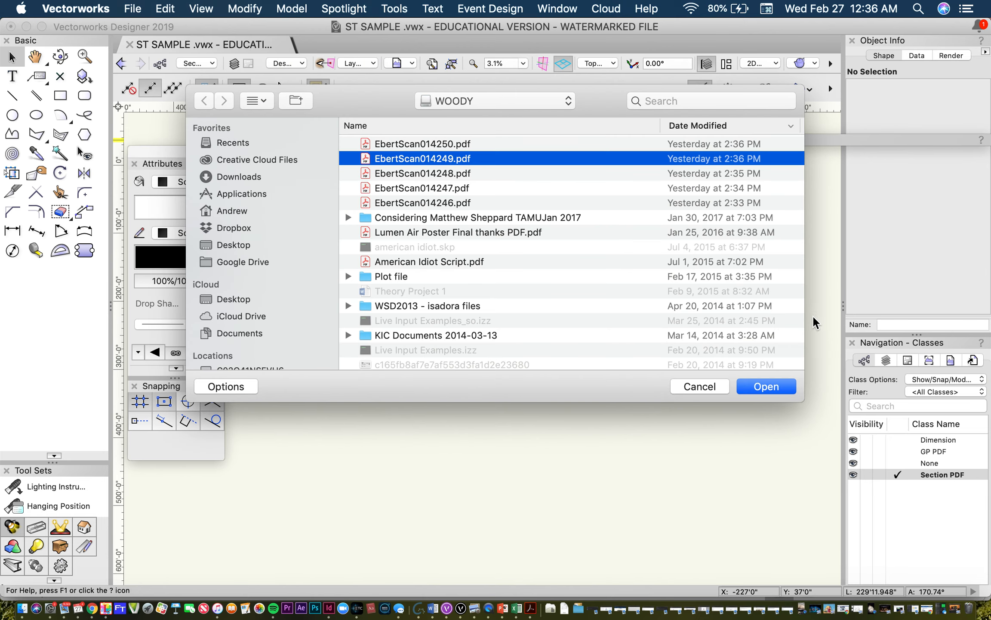
left_click(774, 386)
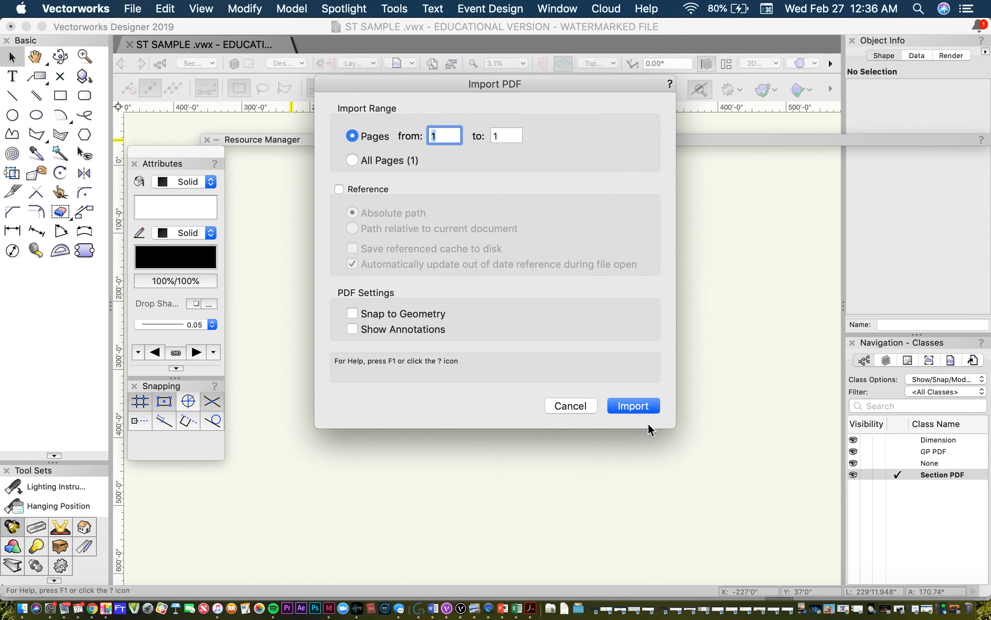
Step: Import all pages of the central structure PDF, align the sheet directly below the section and deselect it
left_click(370, 159)
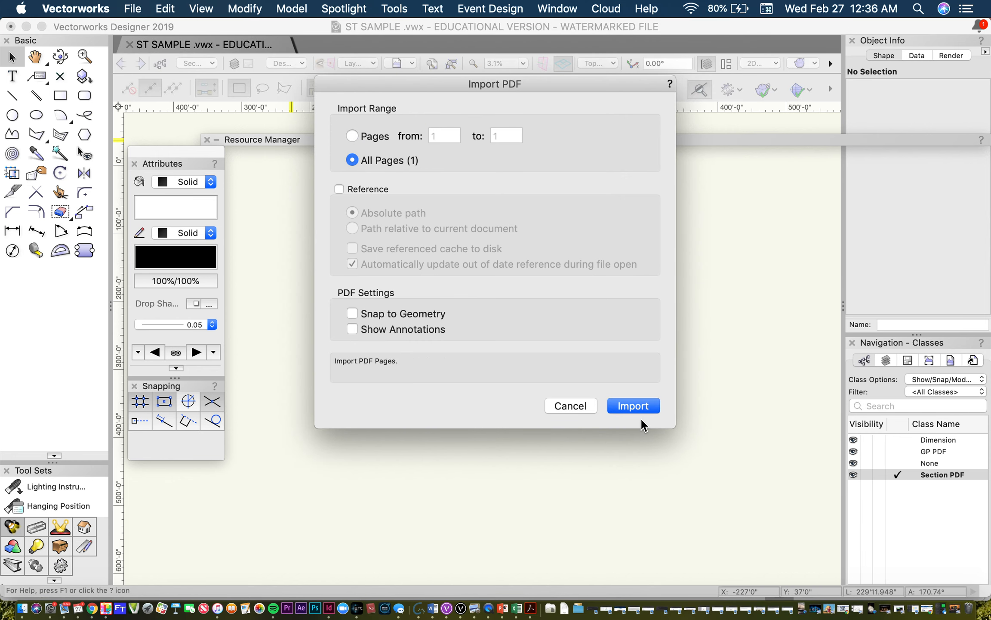
left_click(633, 409)
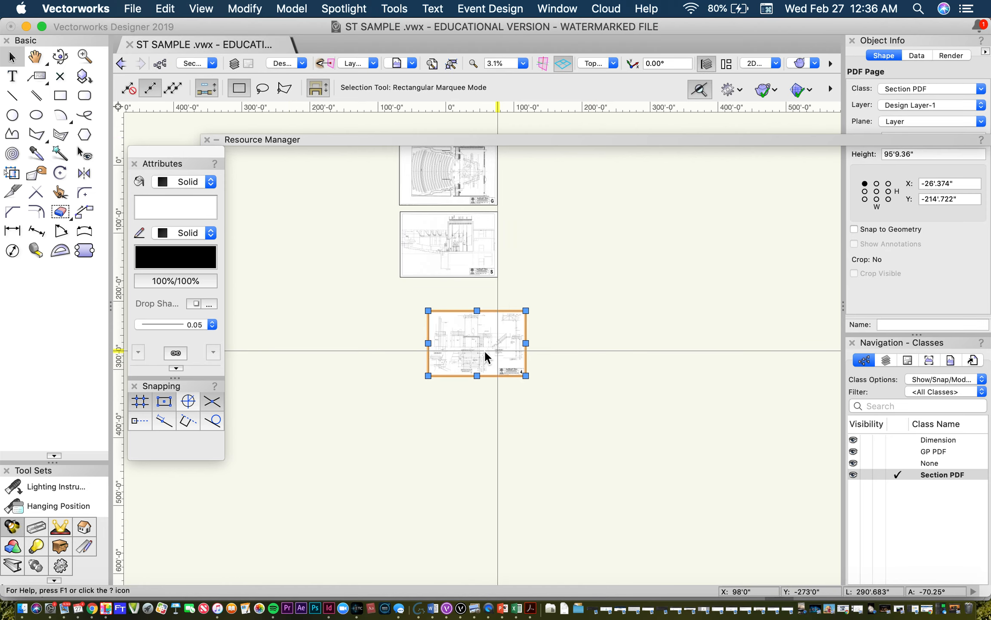
mouse_move(462, 336)
left_mouse_down()
mouse_move(442, 316)
mouse_move(451, 323)
left_mouse_up()
left_click(557, 298)
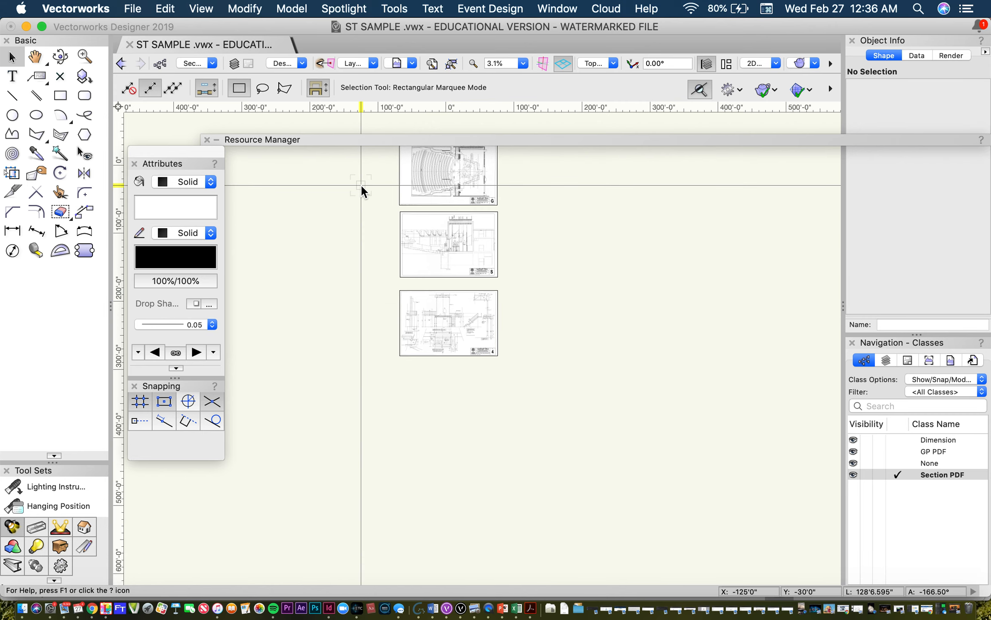
Step: Save the ST SAMPLE drawing with the three placed sheets
left_click(133, 8)
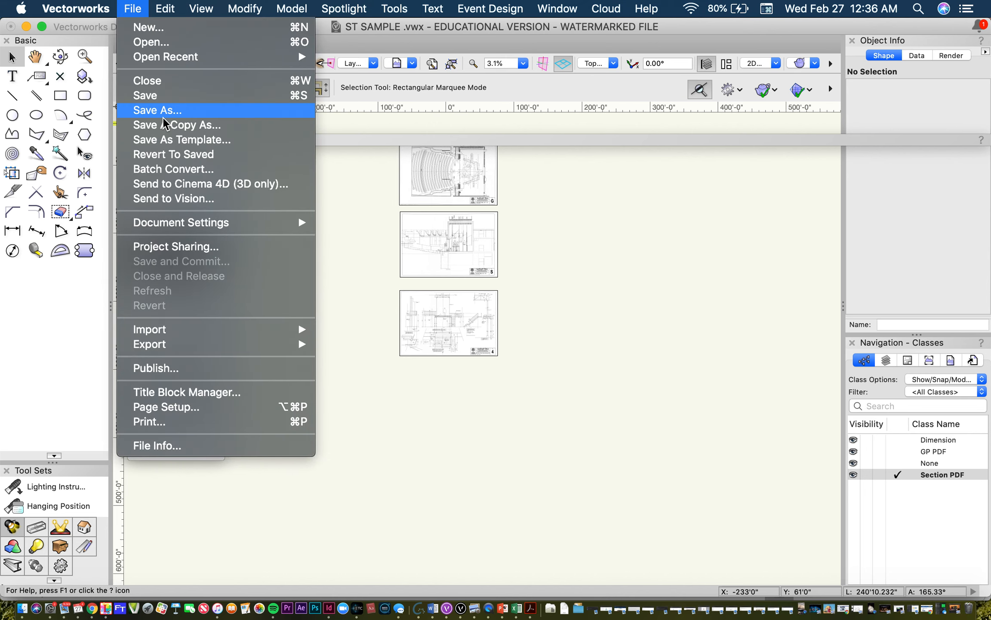
left_click(158, 95)
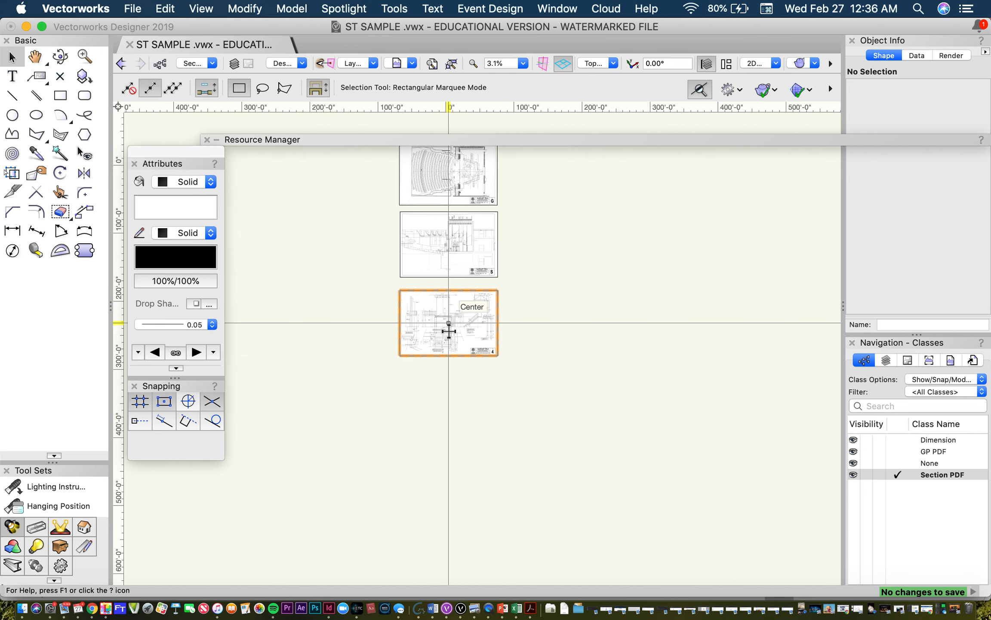
scroll(449, 331, "up", 5)
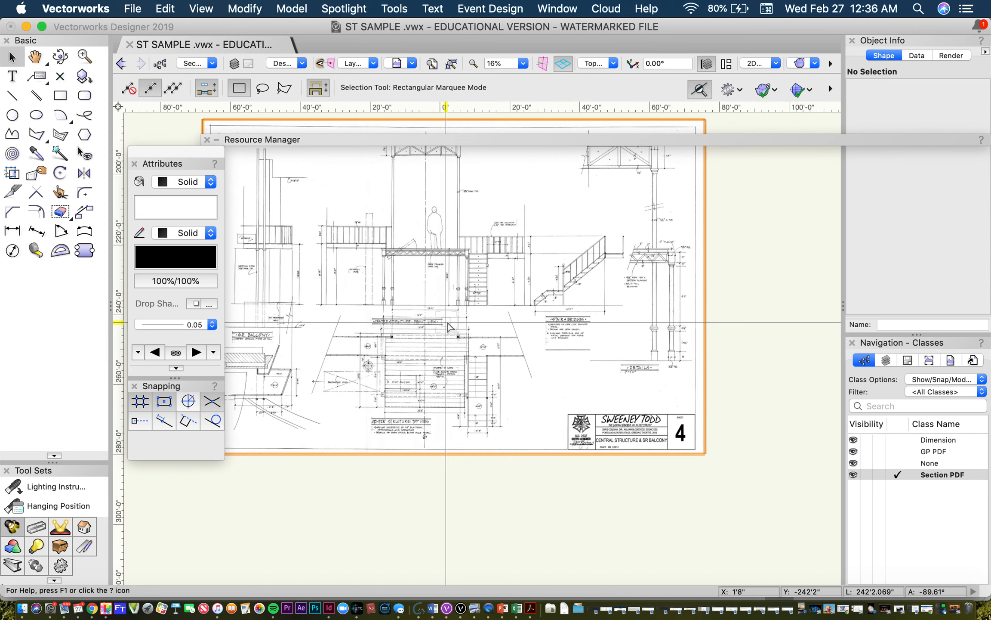
scroll(449, 328, "down", 7)
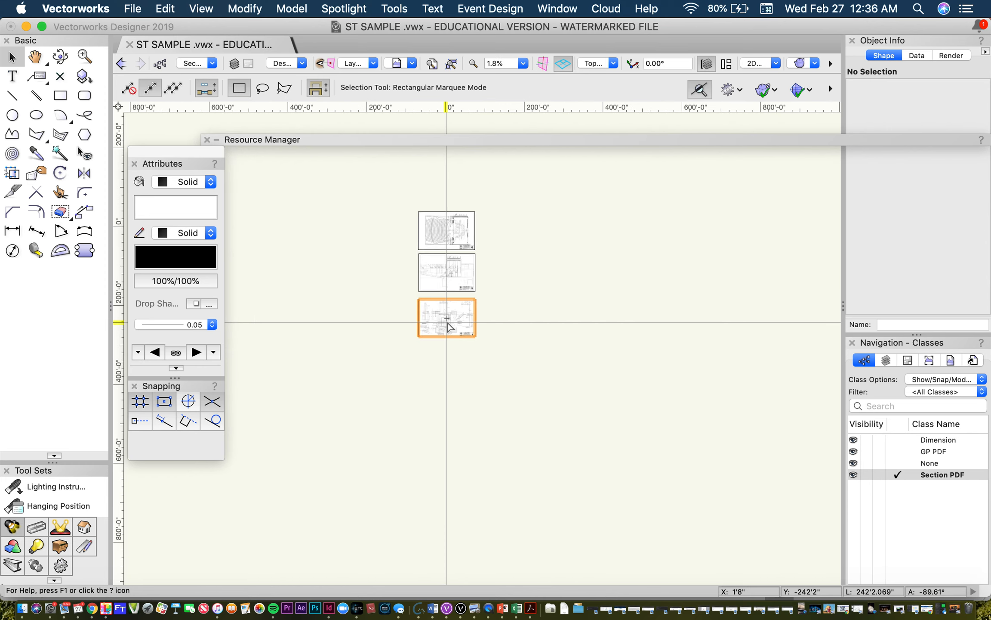
Step: Find the command for scaling objects by searching the help for "scal"
left_click(130, 8)
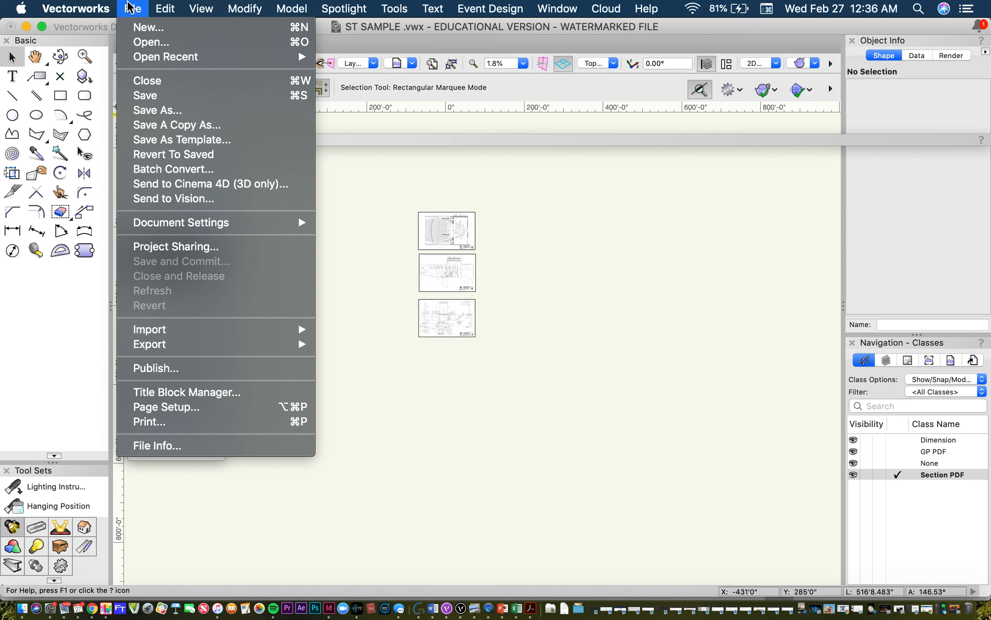
mouse_move(201, 8)
mouse_move(254, 27)
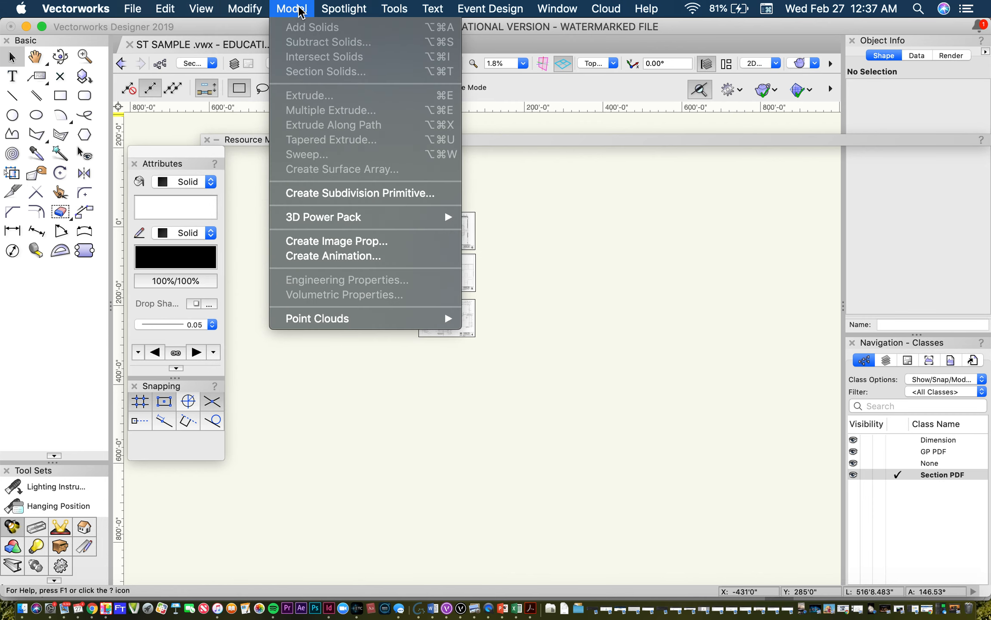
mouse_move(357, 10)
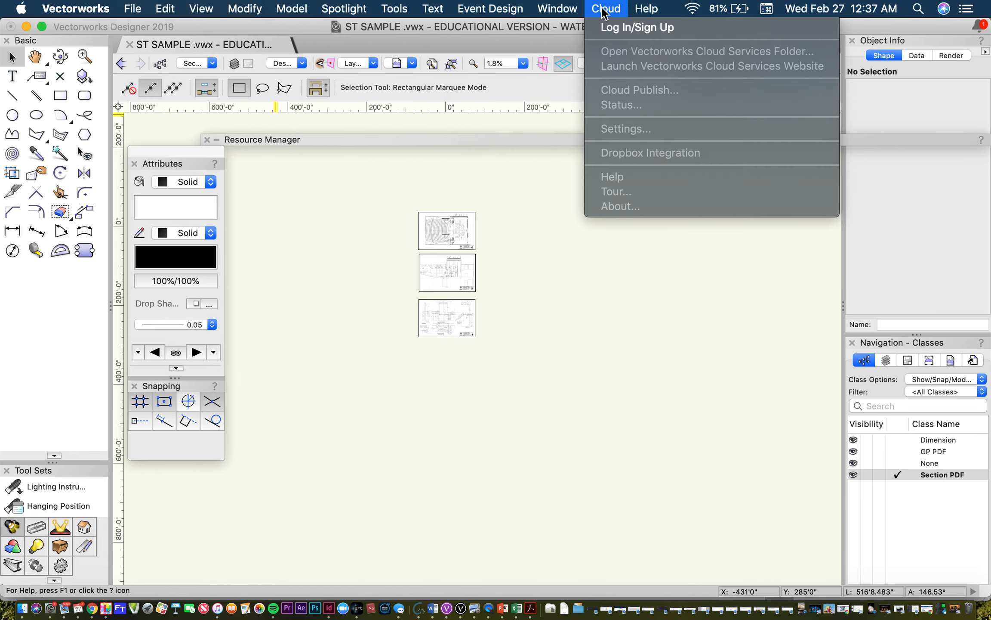
mouse_move(523, 7)
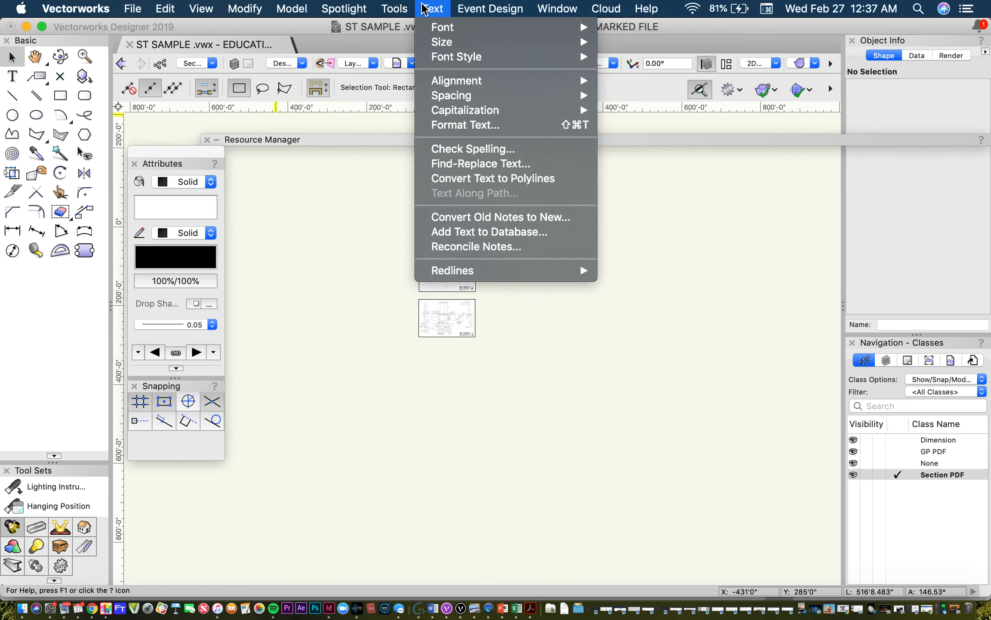
mouse_move(146, 8)
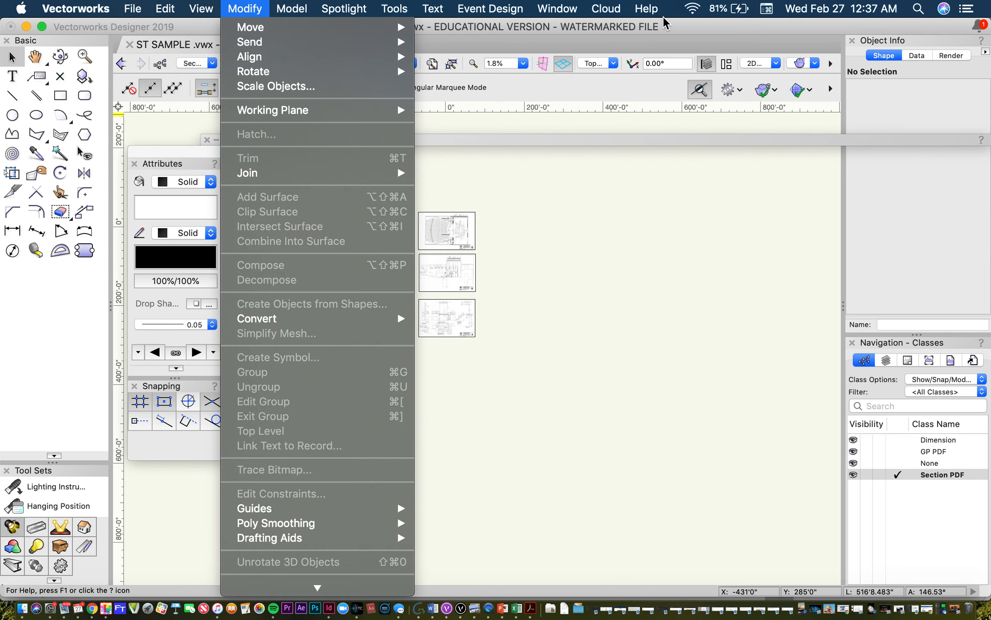
mouse_move(291, 7)
mouse_move(645, 9)
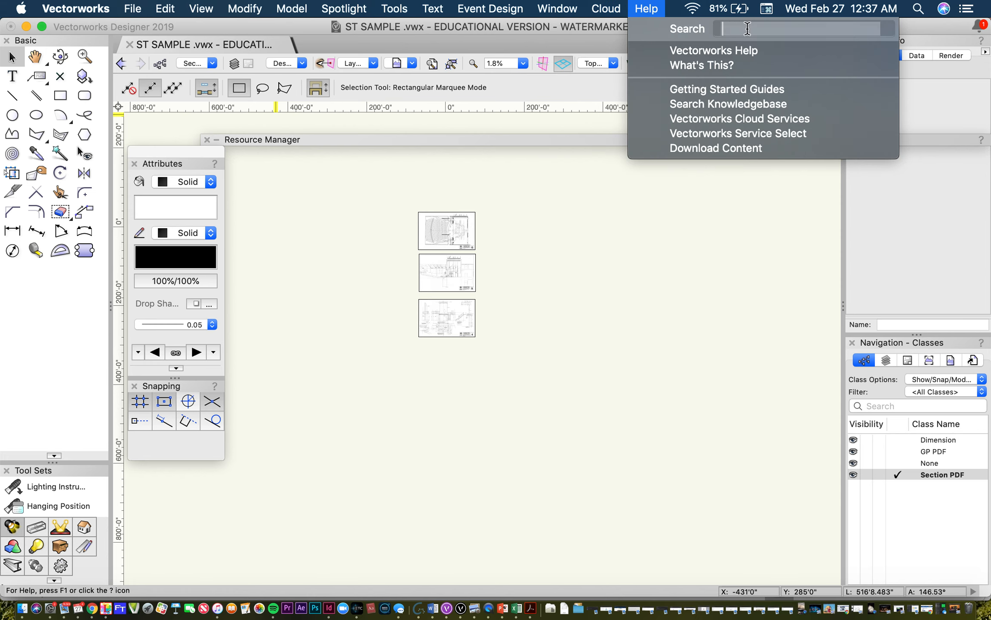
type("scal")
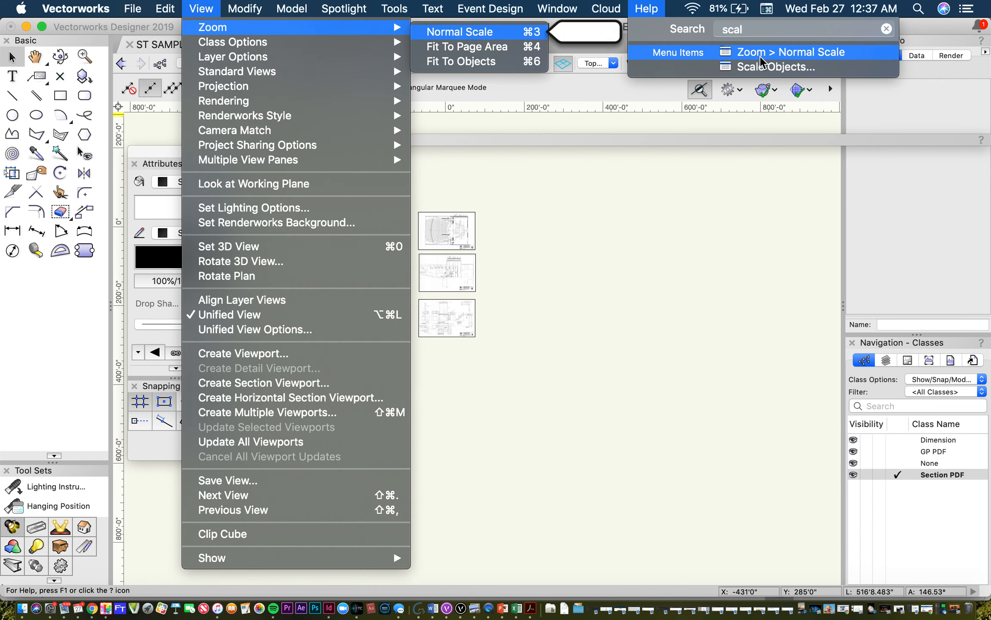
mouse_move(764, 66)
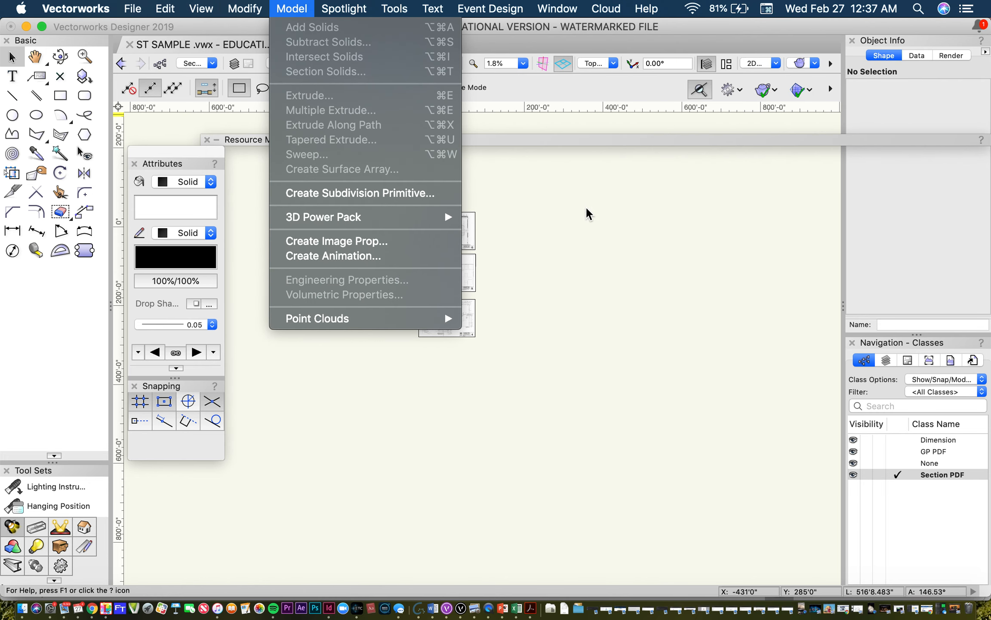
left_click(514, 412)
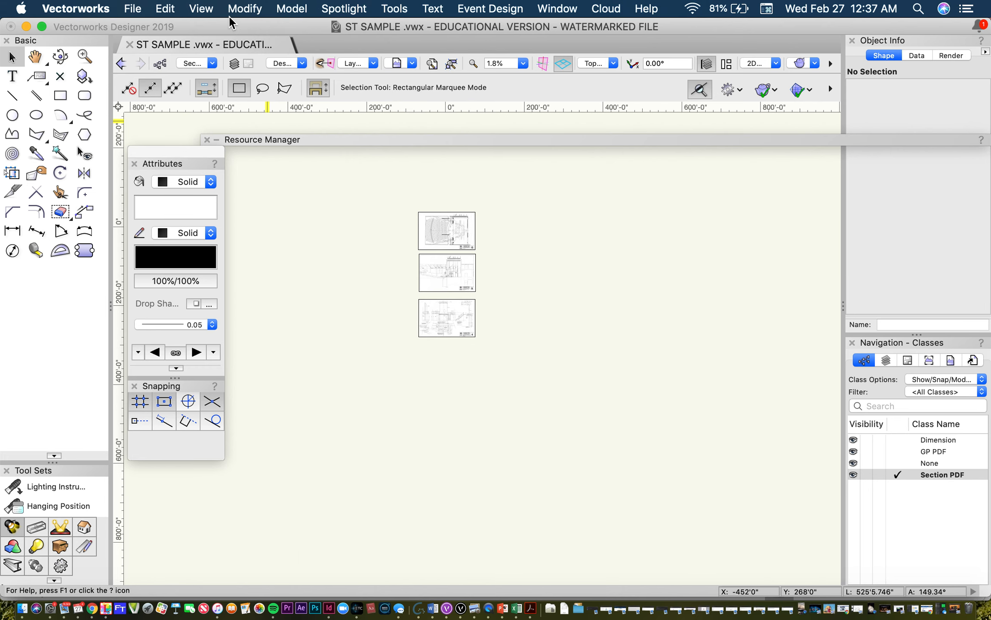
left_click(244, 9)
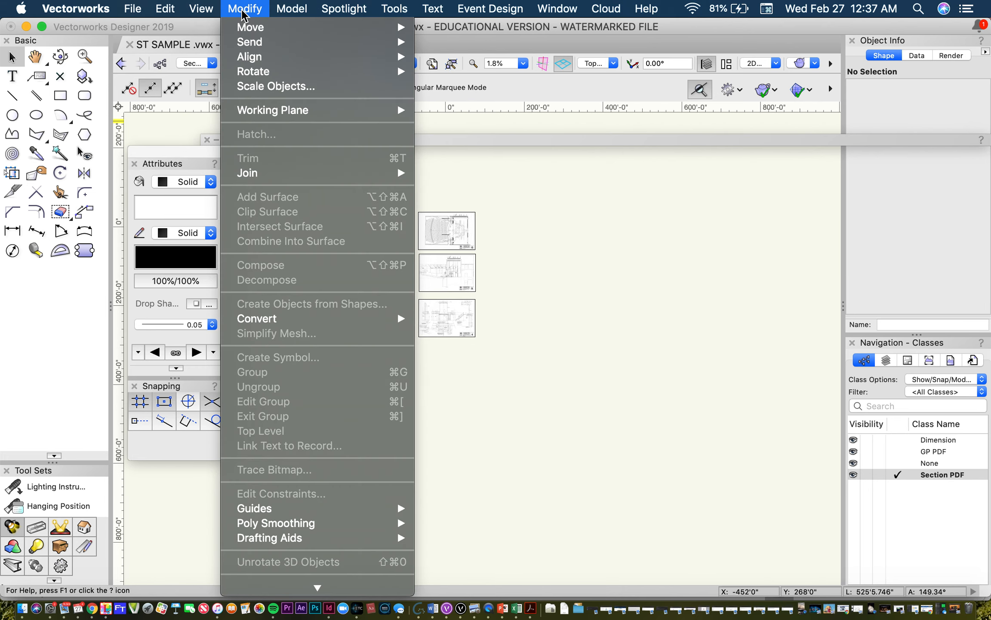
left_click(243, 11)
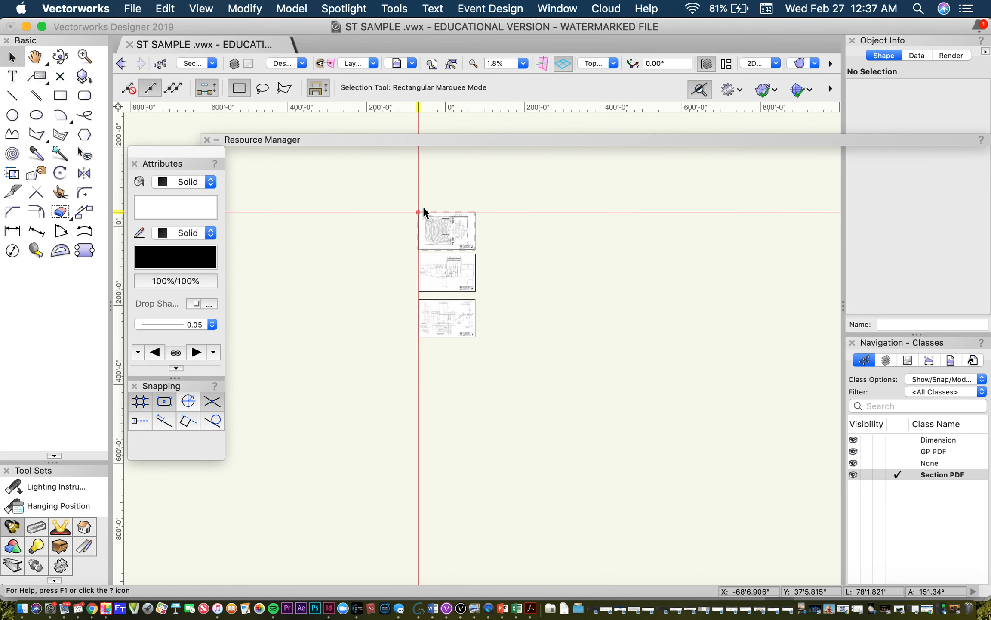
left_click(248, 12)
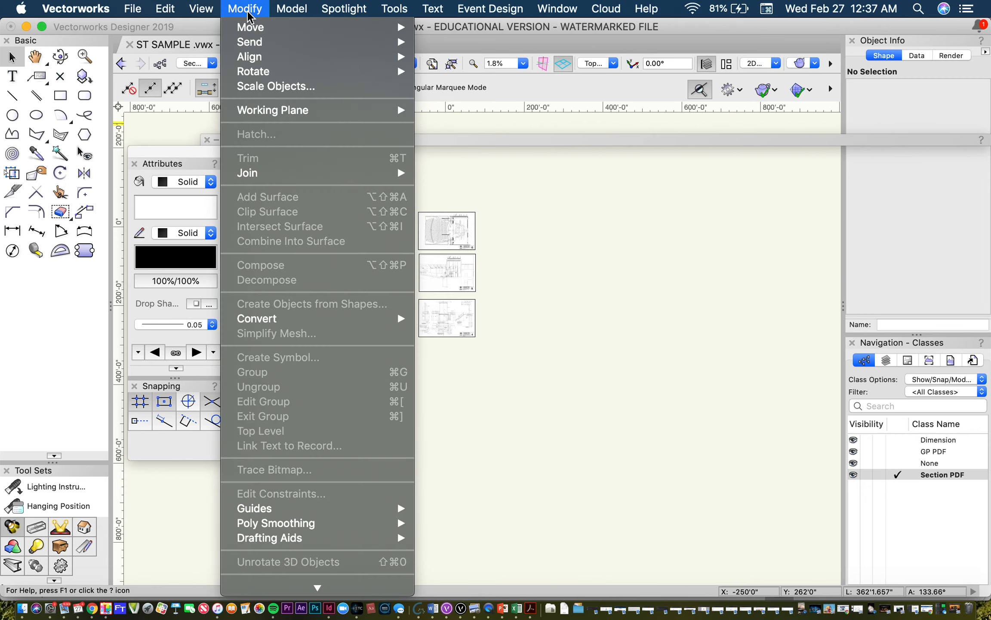
left_click(275, 88)
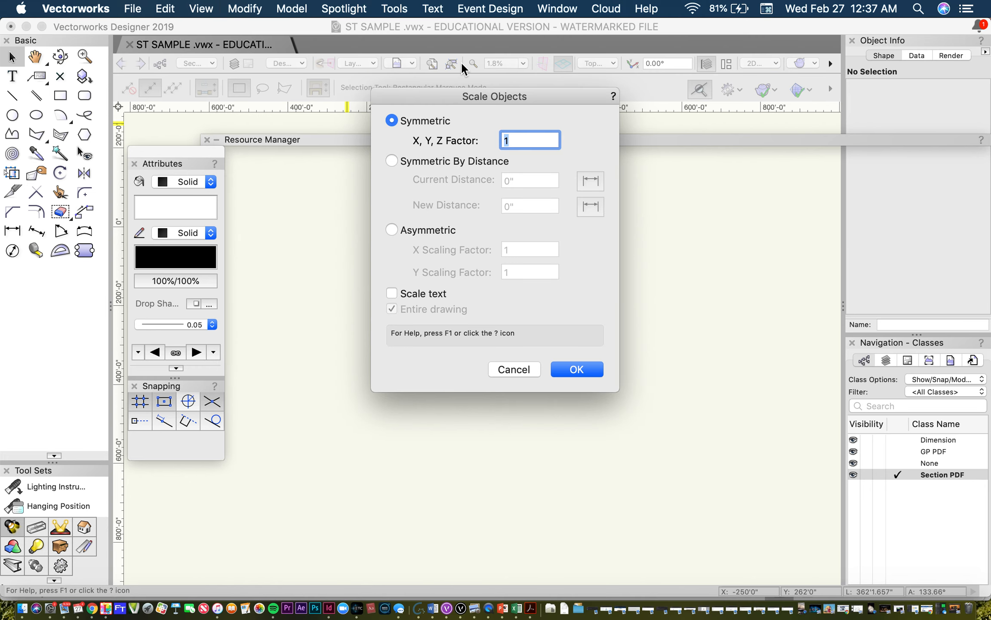
left_click_drag(488, 95, 686, 161)
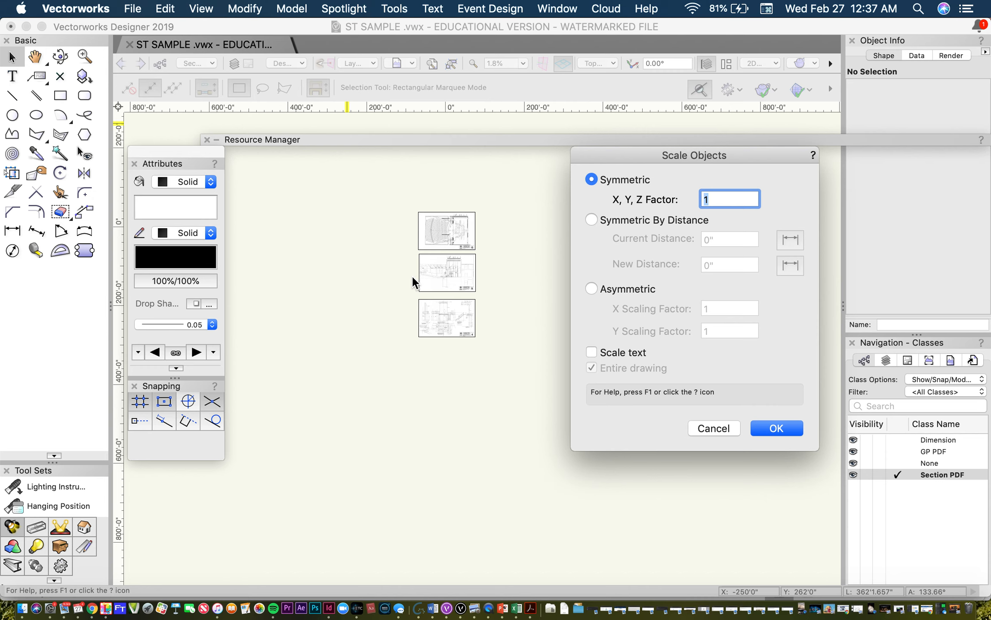
left_click(714, 428)
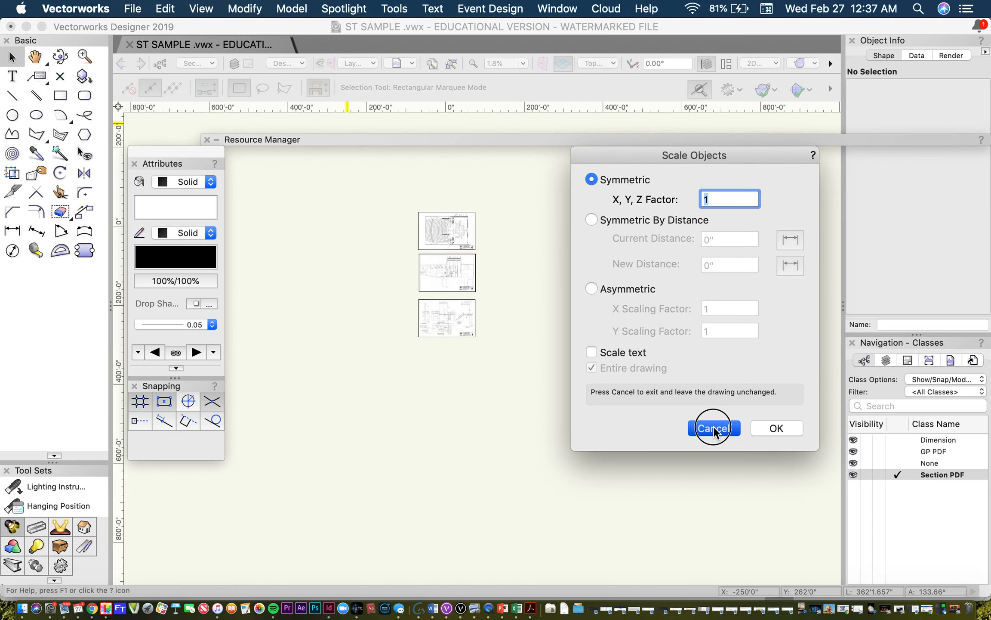
Step: Start Scale Objects with Symmetric By Distance, taking the current distance between the ends of the 8'-0" height dimension in sheet 4's center structure front view
scroll(516, 323, "up", 15)
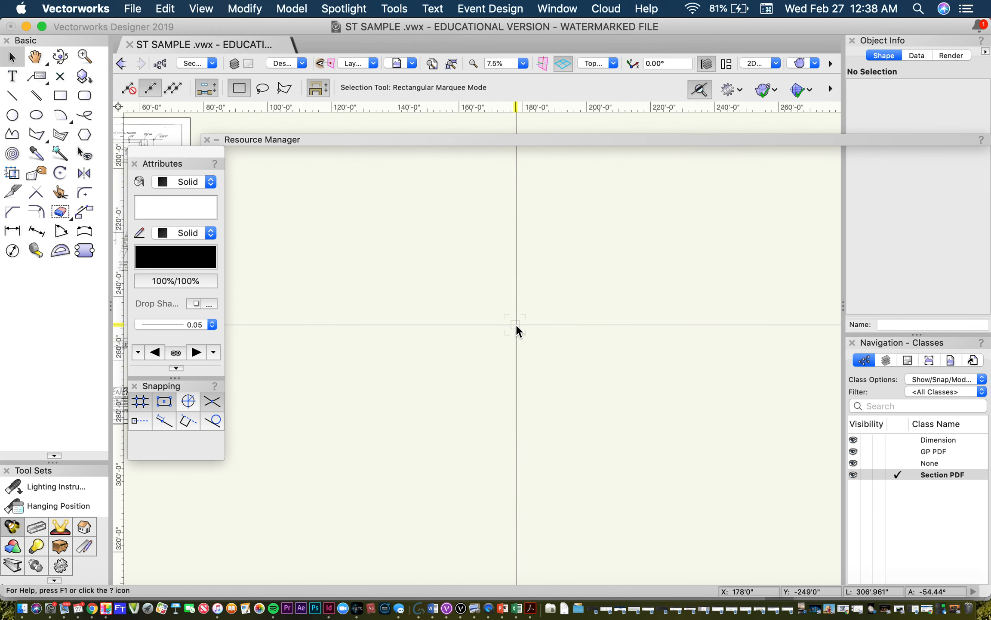
scroll(536, 310, "down", 10)
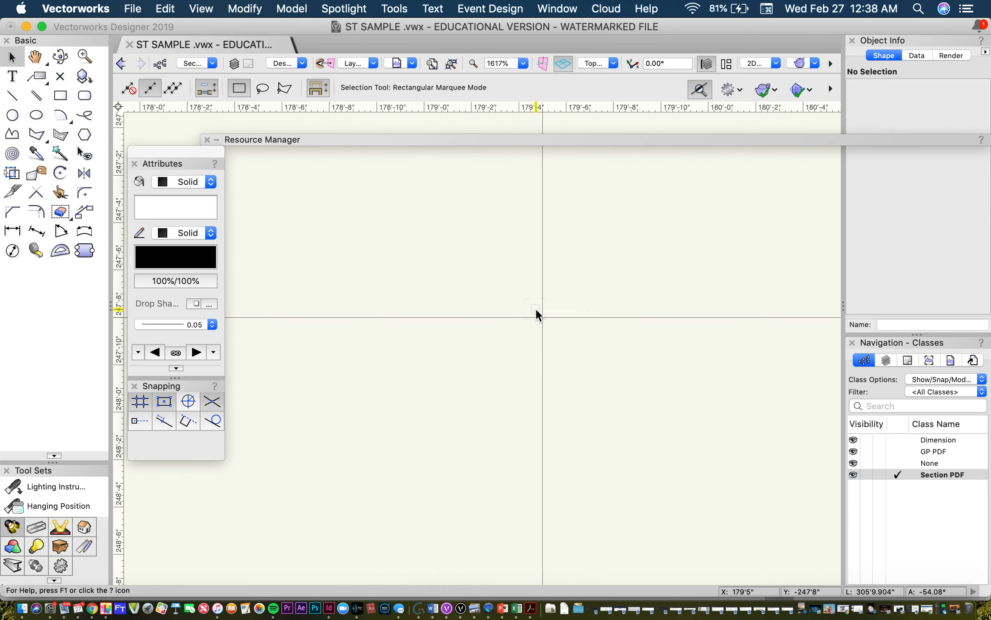
scroll(536, 309, "down", 4)
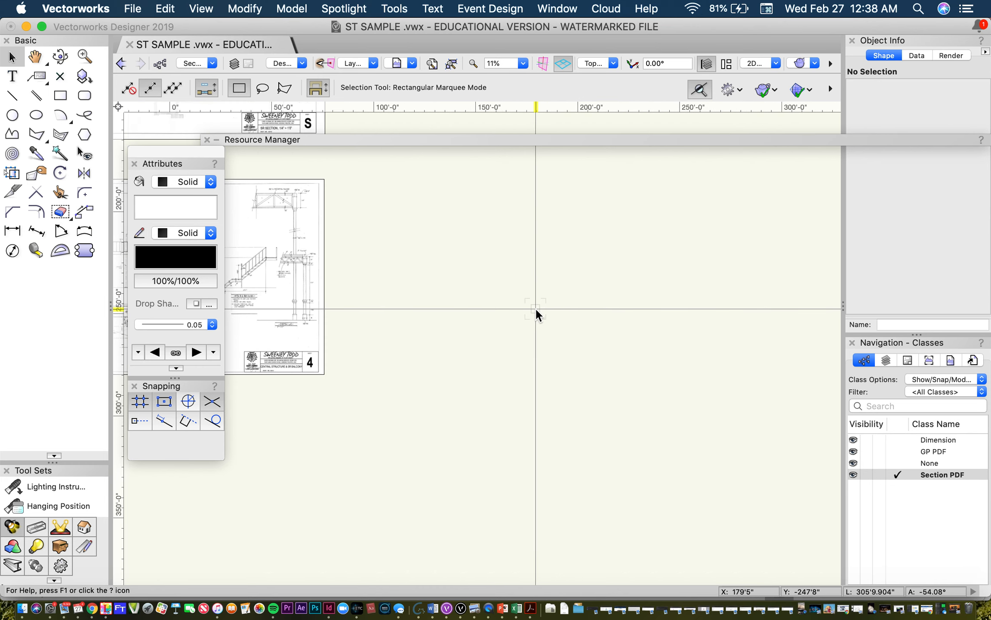
middle_click_drag(357, 261, 717, 326)
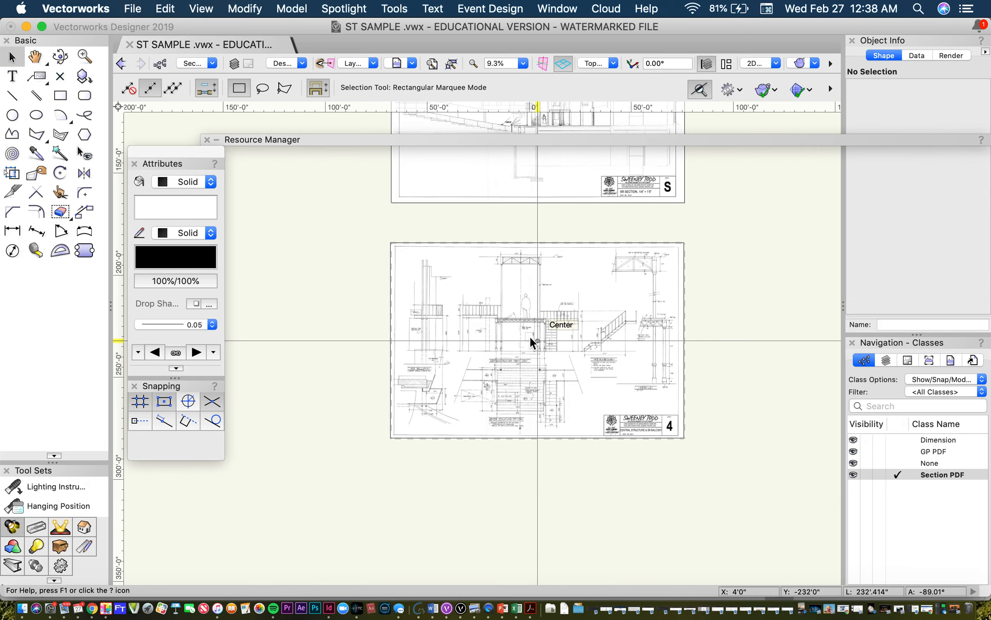
scroll(530, 338, "up", 9)
scroll(529, 338, "down", 4)
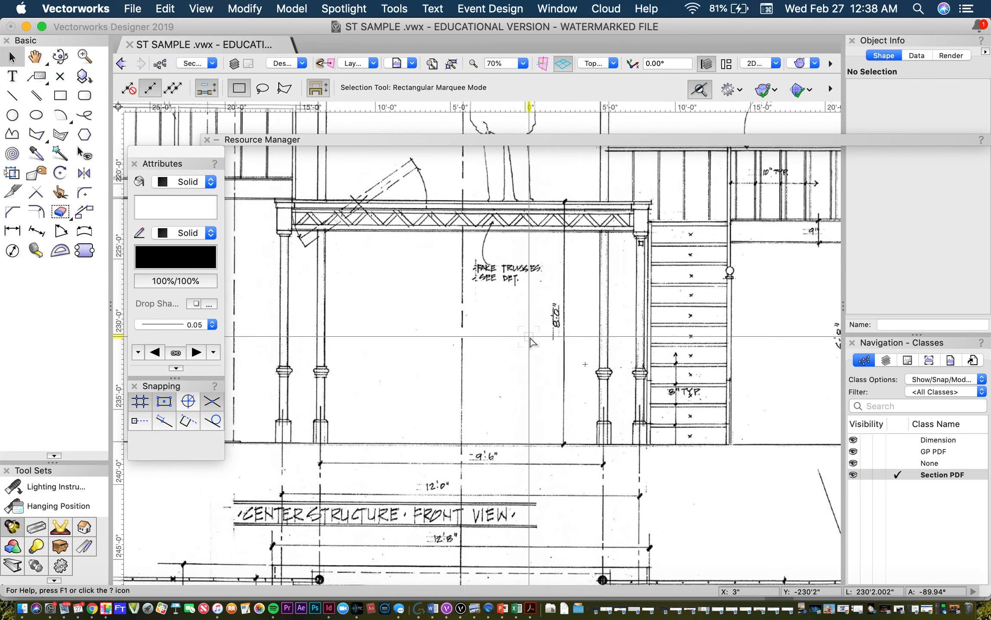
scroll(531, 339, "up", 2)
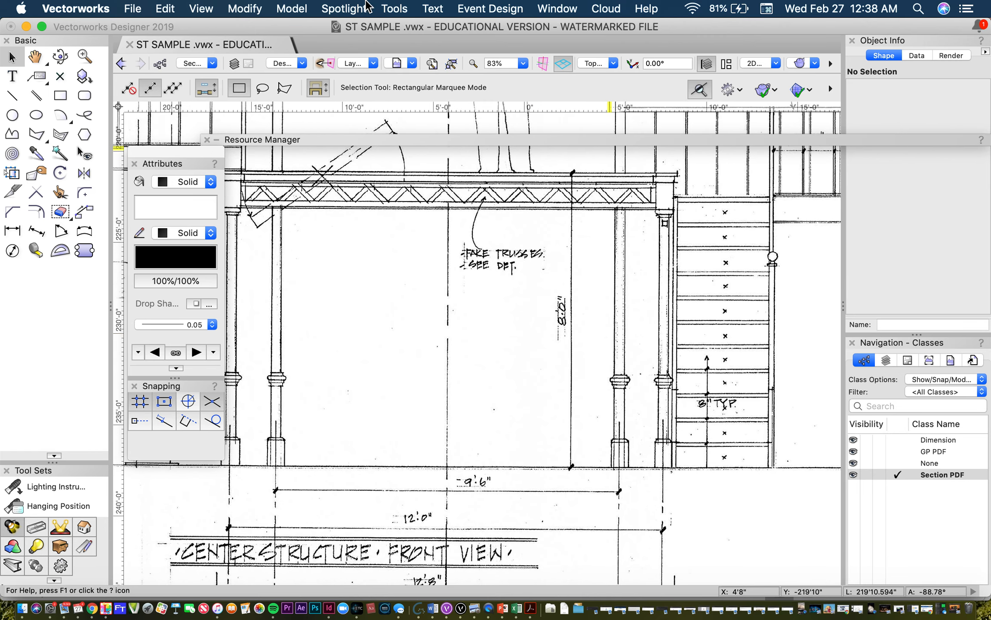
left_click(244, 9)
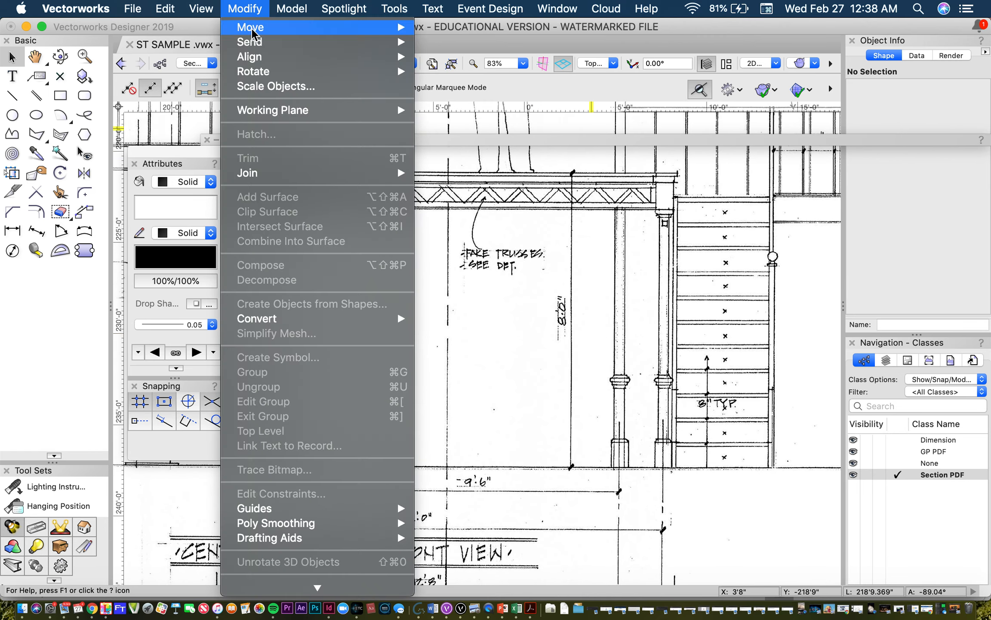
left_click(276, 84)
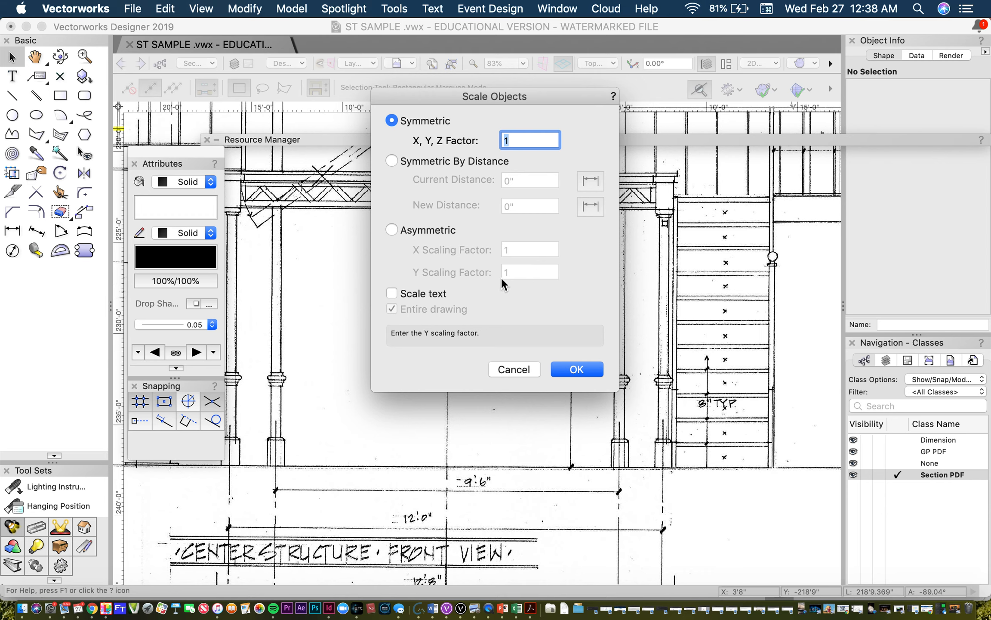
left_click(392, 162)
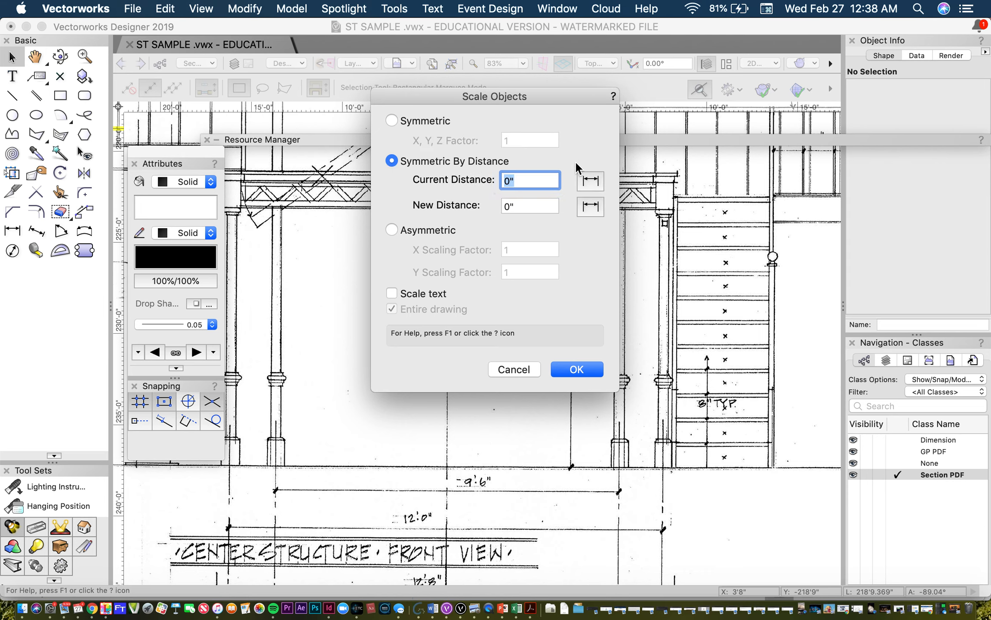
left_click_drag(537, 99, 783, 109)
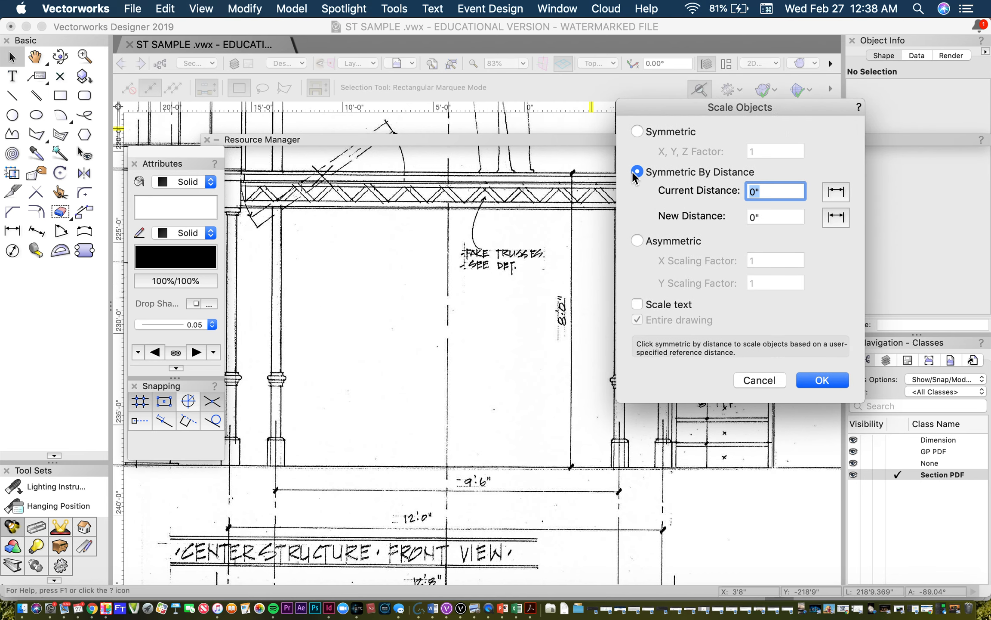
left_click(837, 192)
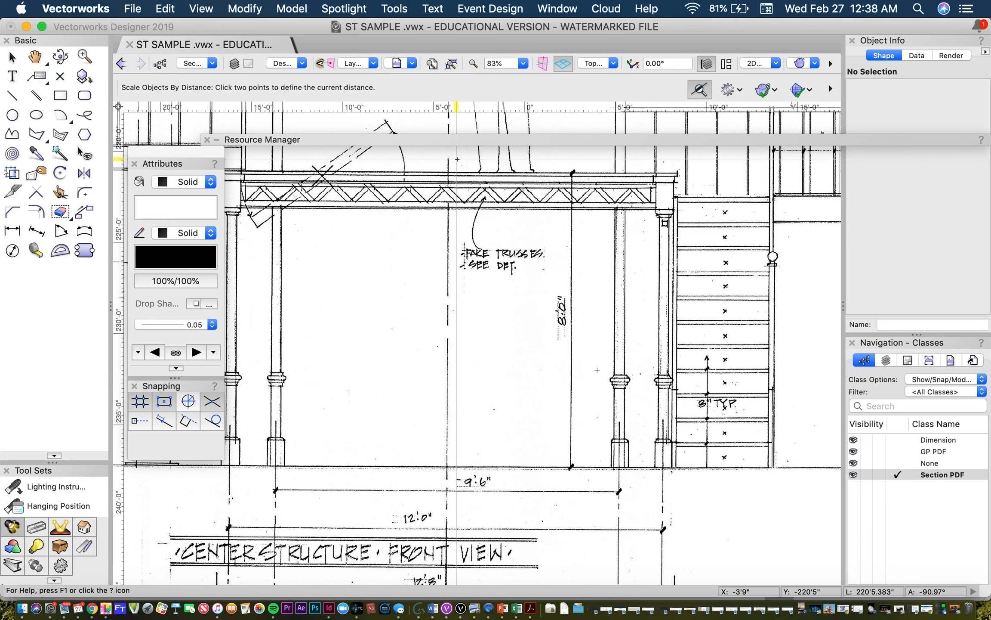
left_click(572, 173)
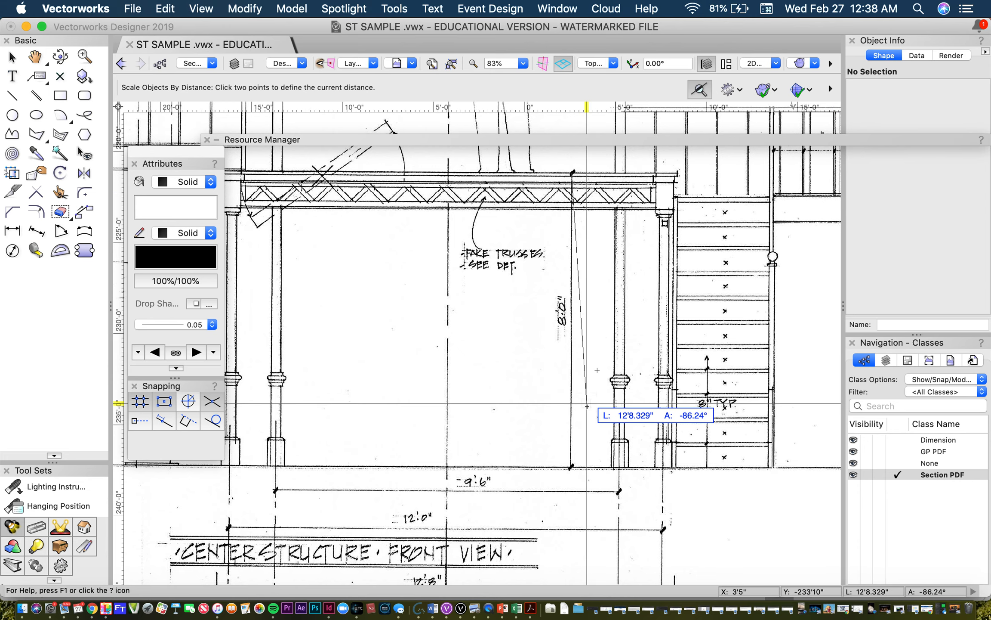
left_click(571, 466)
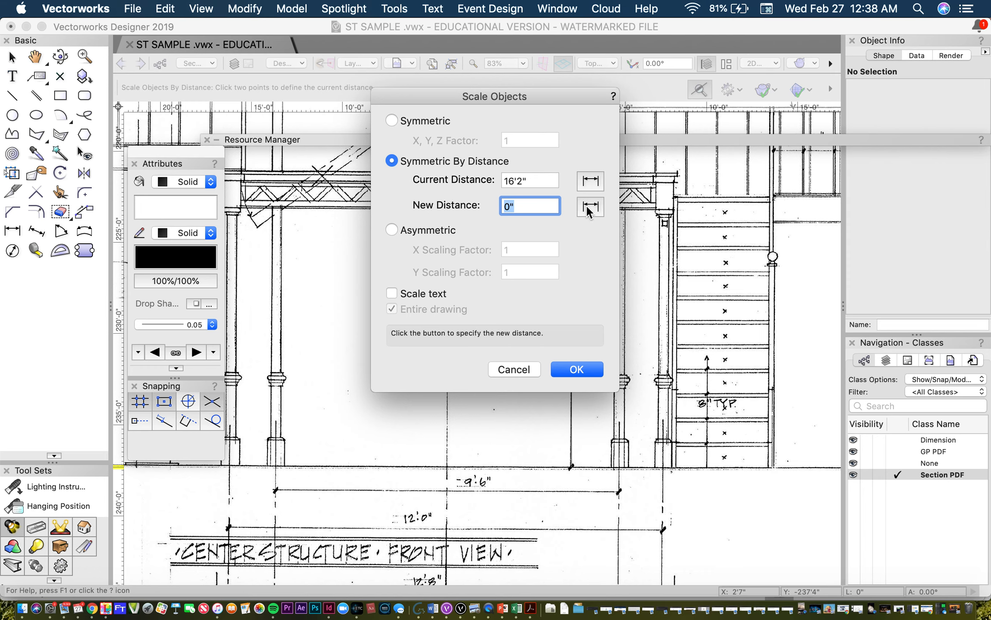
Step: Set the new distance to 8' and apply the scaling to the entire drawing
left_click_drag(507, 98, 359, 125)
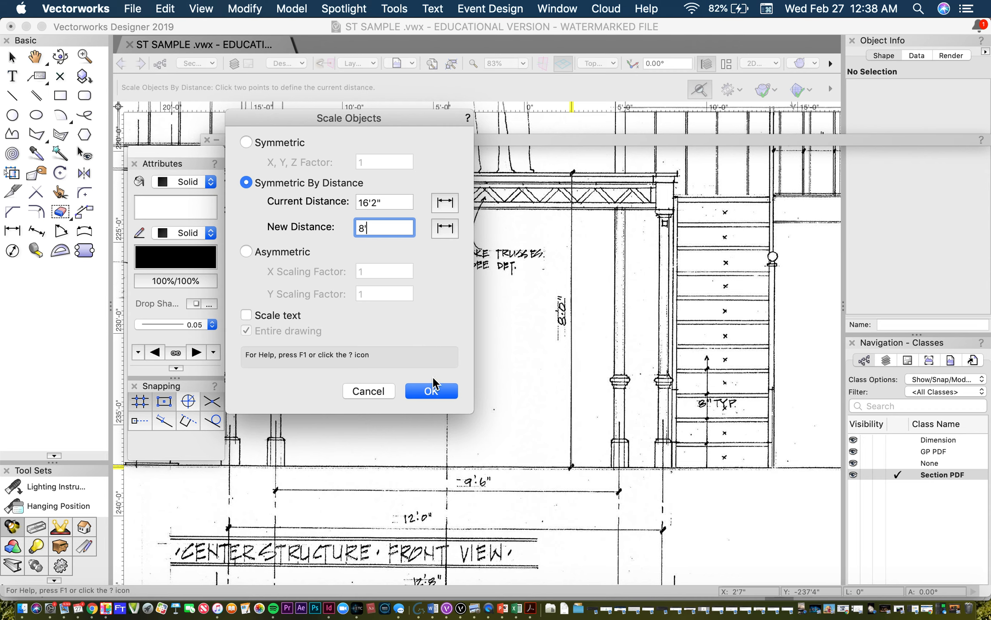
left_click(439, 392)
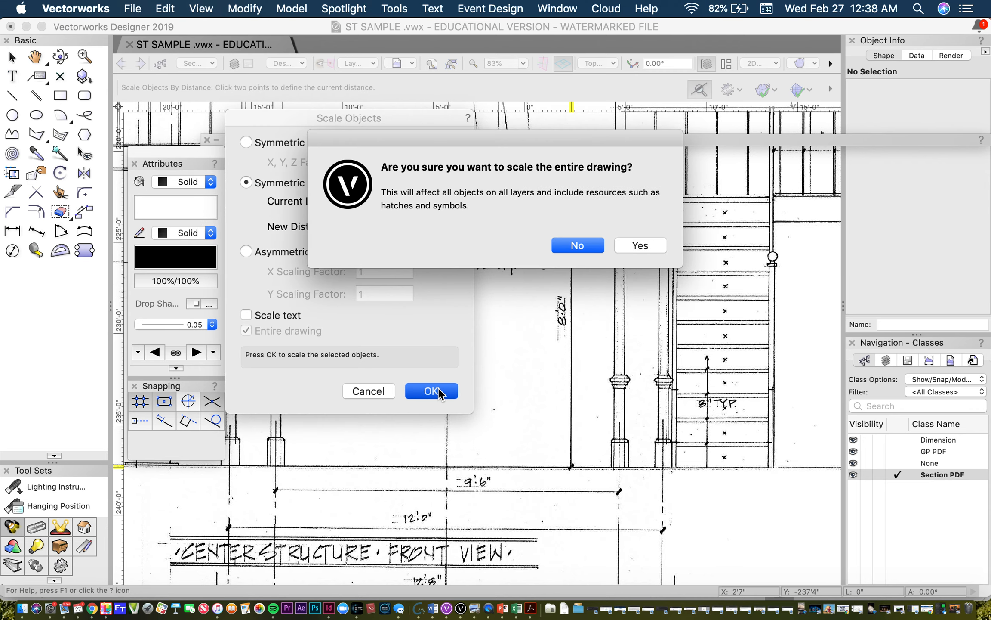
left_click(660, 248)
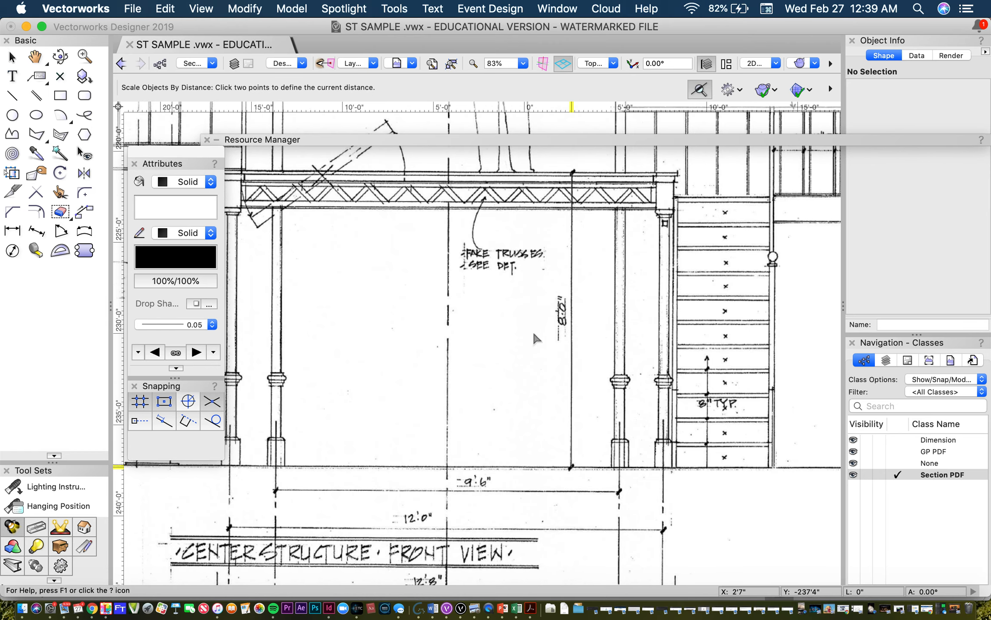
Step: Examine sheet 4 after the scaling, including its title block and the scale note under the Details drawing
scroll(534, 334, "down", 8)
scroll(533, 332, "down", 3)
left_click(578, 252)
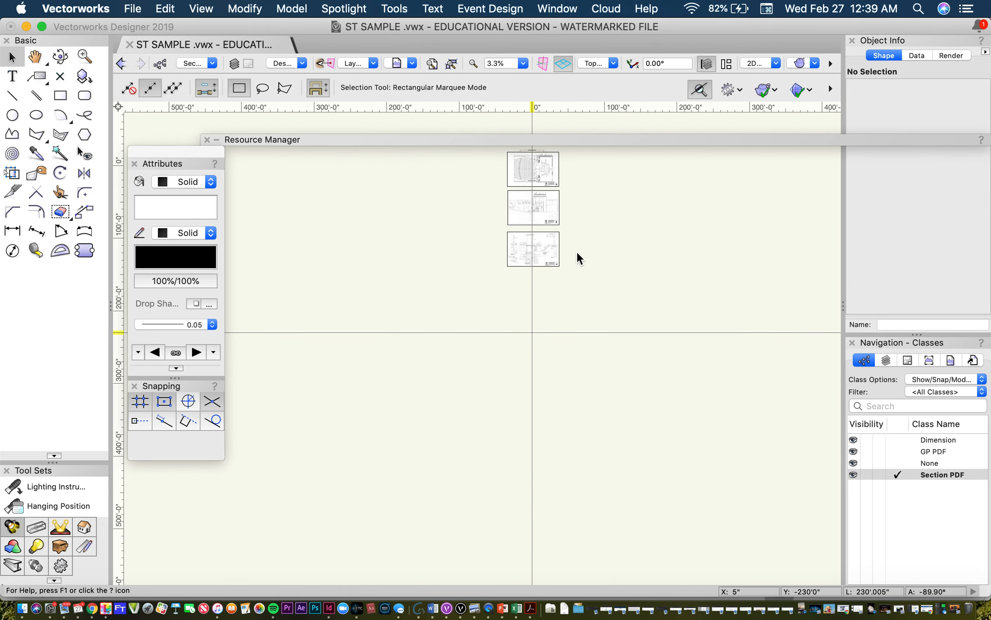
scroll(543, 224, "up", 5)
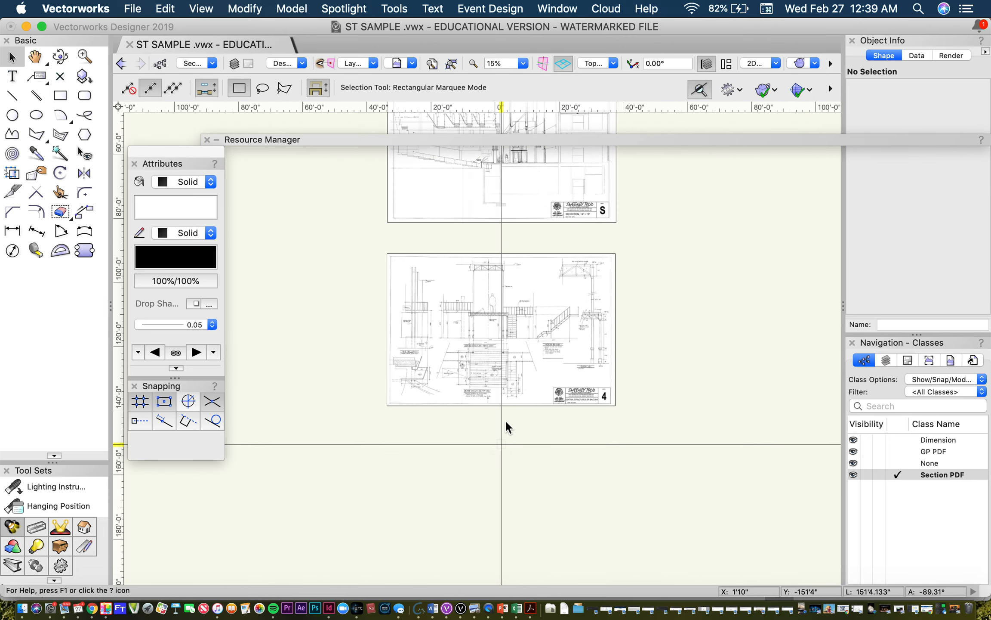
scroll(584, 413, "up", 3)
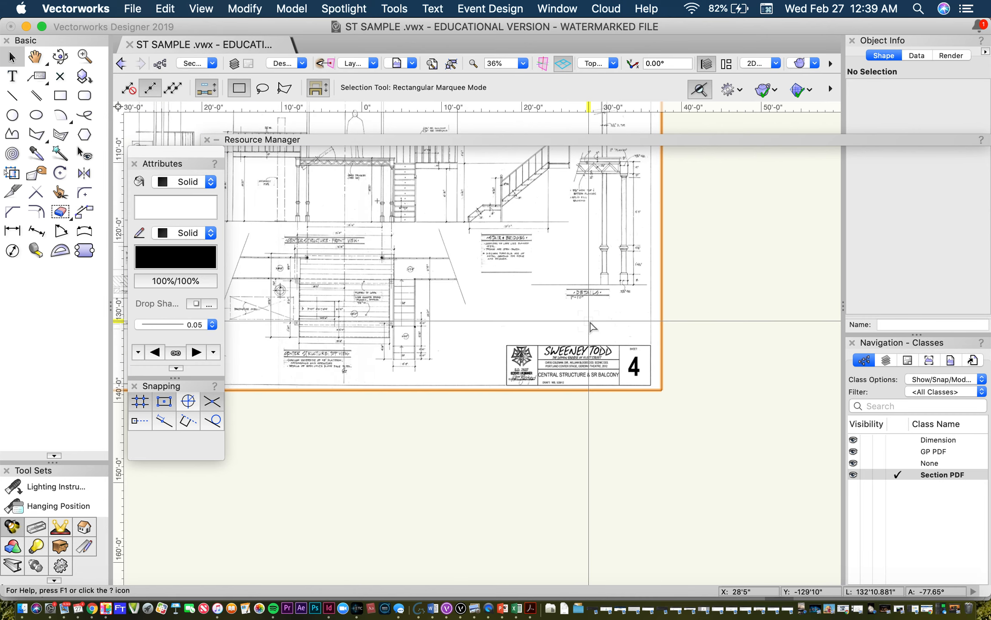
scroll(589, 331, "up", 2)
scroll(550, 412, "up", 3)
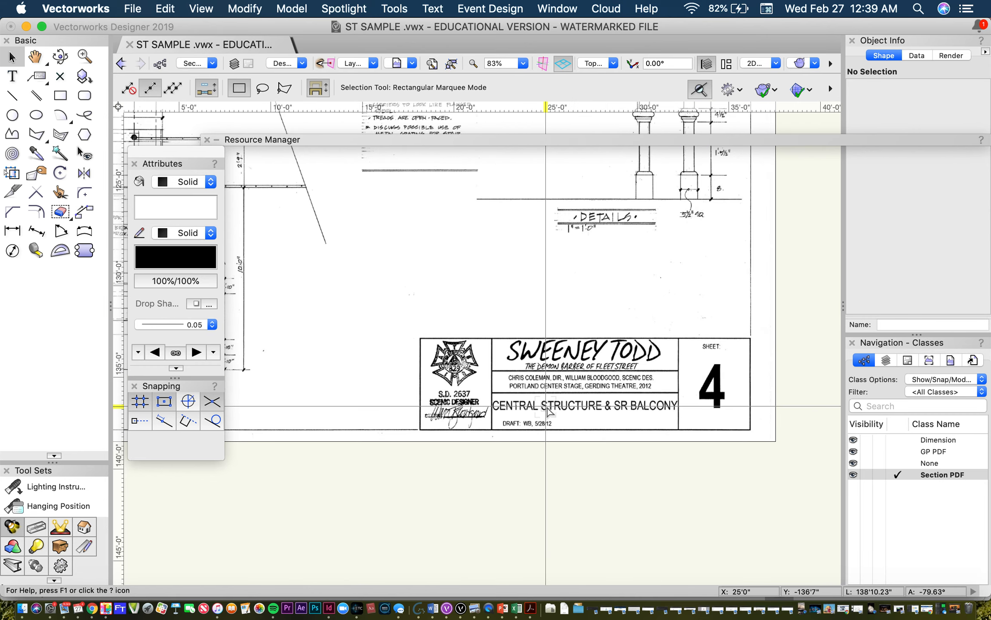
scroll(548, 412, "down", 2)
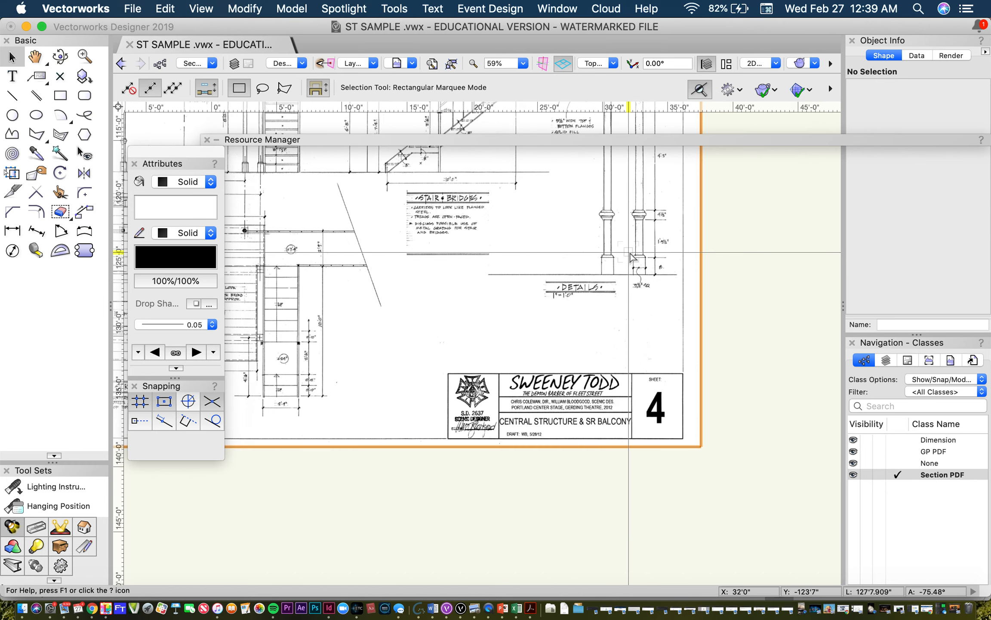
scroll(631, 258, "up", 7)
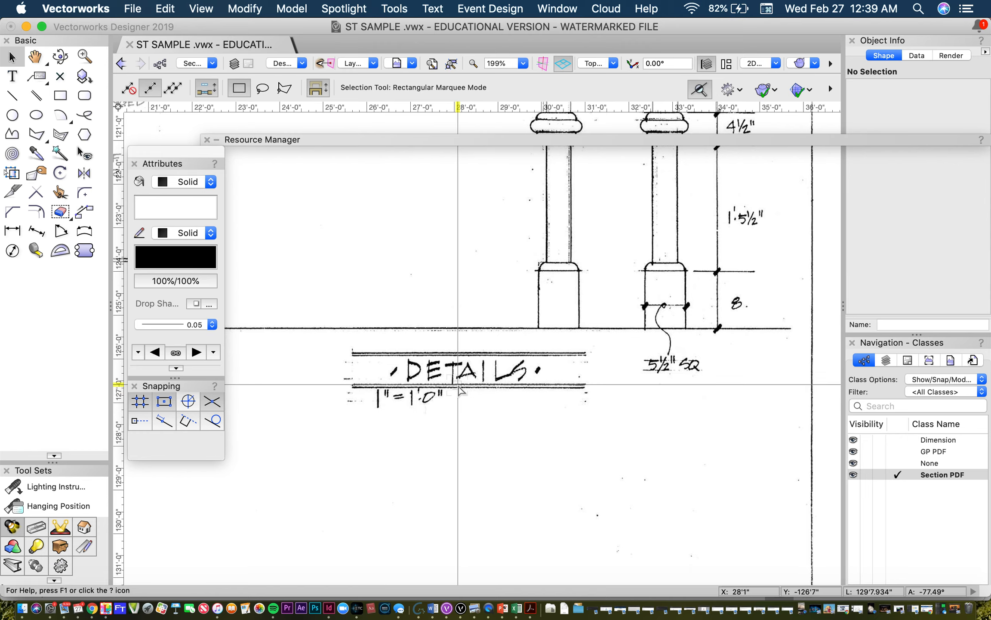
scroll(460, 388, "down", 15)
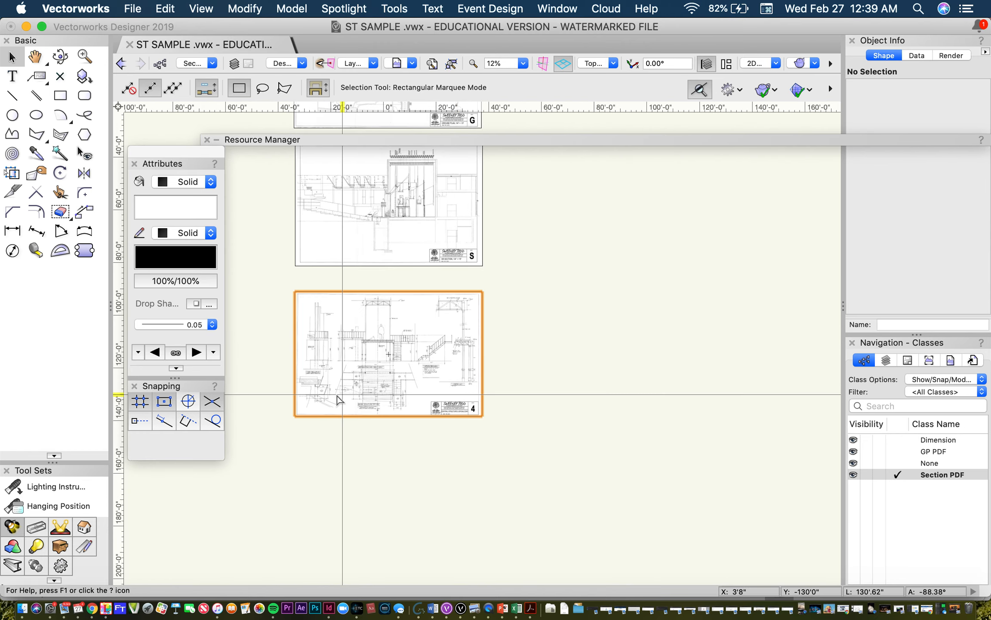
Step: Compare the size of the center structure on sheet 4 with the ground plan and section sheets above it
scroll(337, 404, "up", 8)
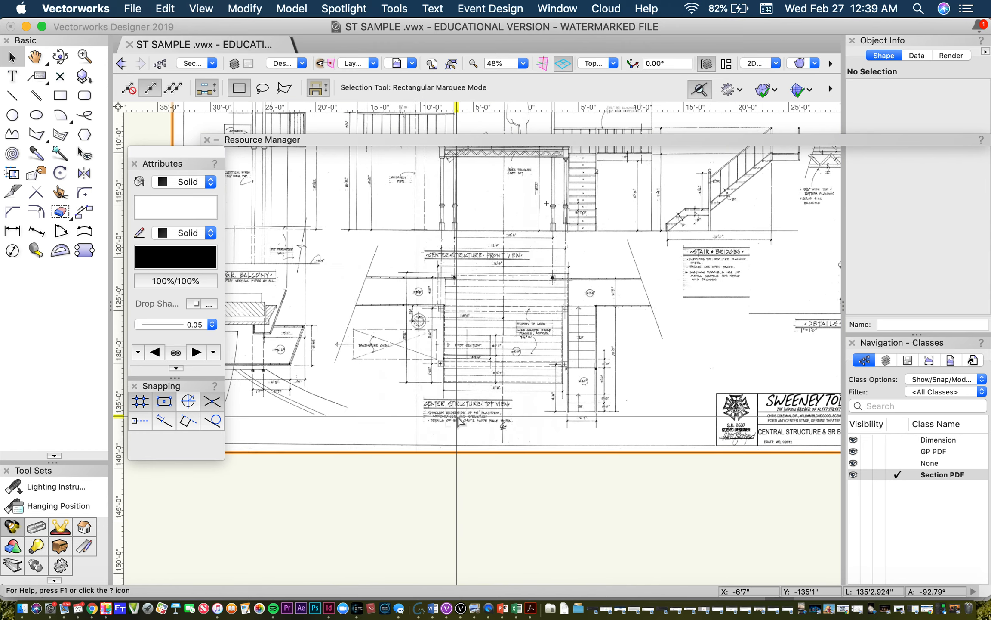
scroll(457, 418, "down", 3)
scroll(459, 420, "down", 6)
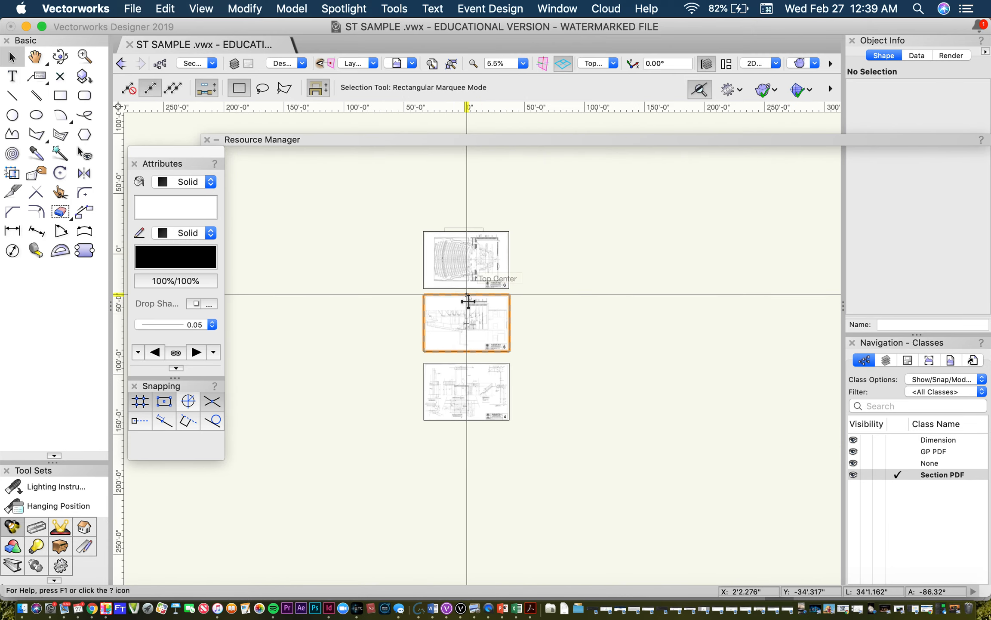
scroll(468, 301, "up", 2)
scroll(487, 385, "down", 1)
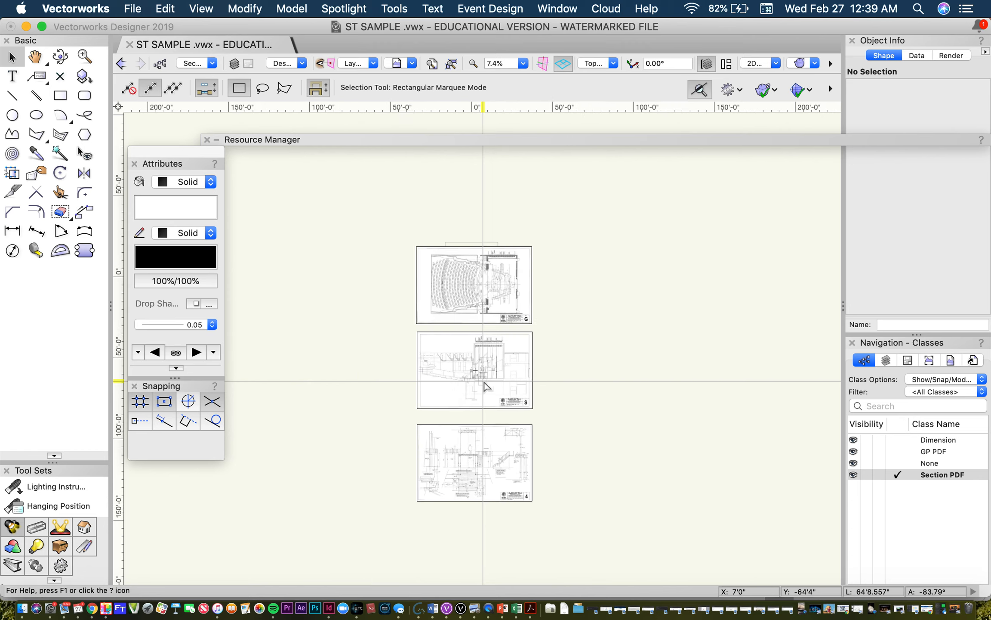
scroll(490, 455, "up", 4)
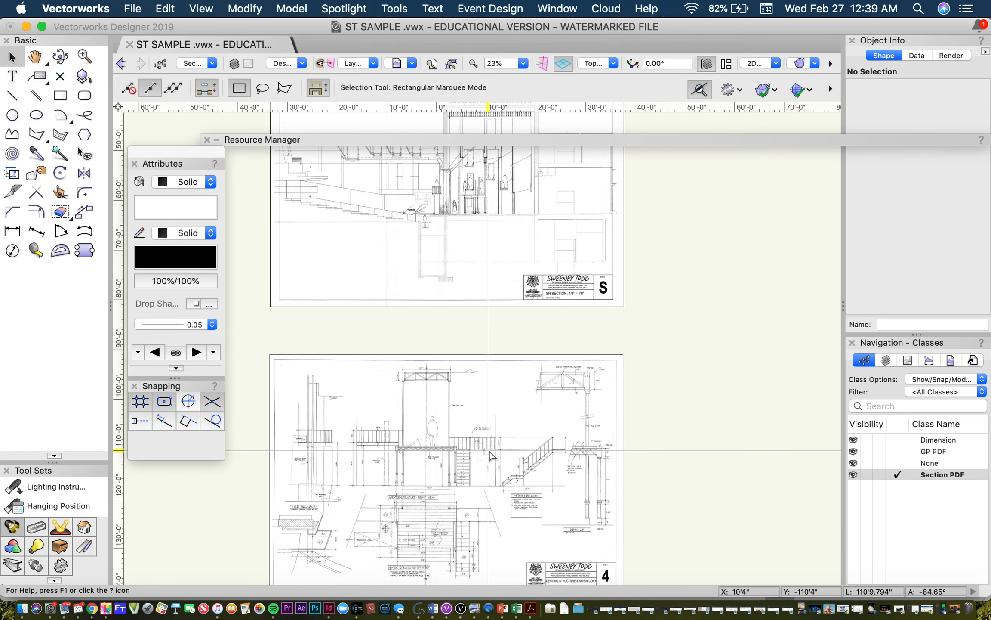
scroll(491, 455, "up", 1)
scroll(491, 455, "down", 3)
scroll(491, 455, "up", 4)
scroll(490, 455, "down", 4)
scroll(491, 455, "up", 2)
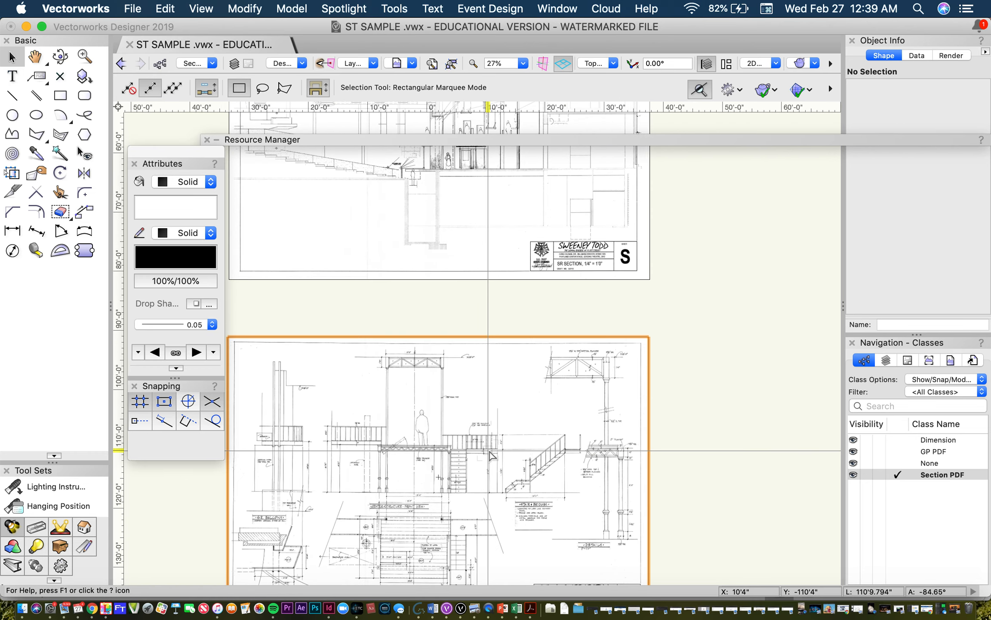
scroll(491, 455, "down", 3)
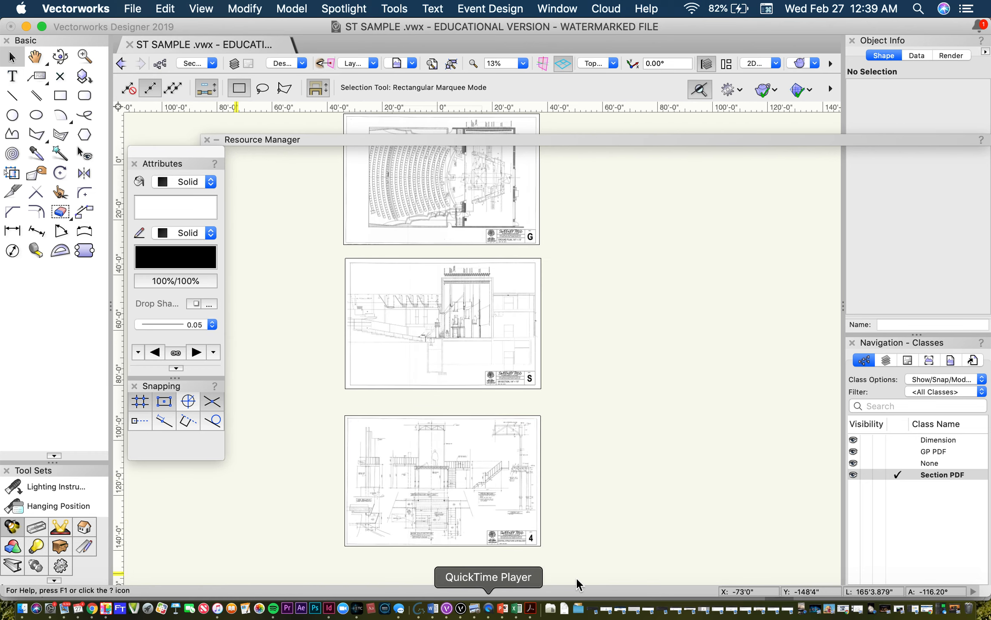
Step: Switch to Acrobat to review the scanned Sweeney Todd sheets 2, 3 and 4, fitting sheet 4 to the window, and return to Vectorworks
left_click(531, 608)
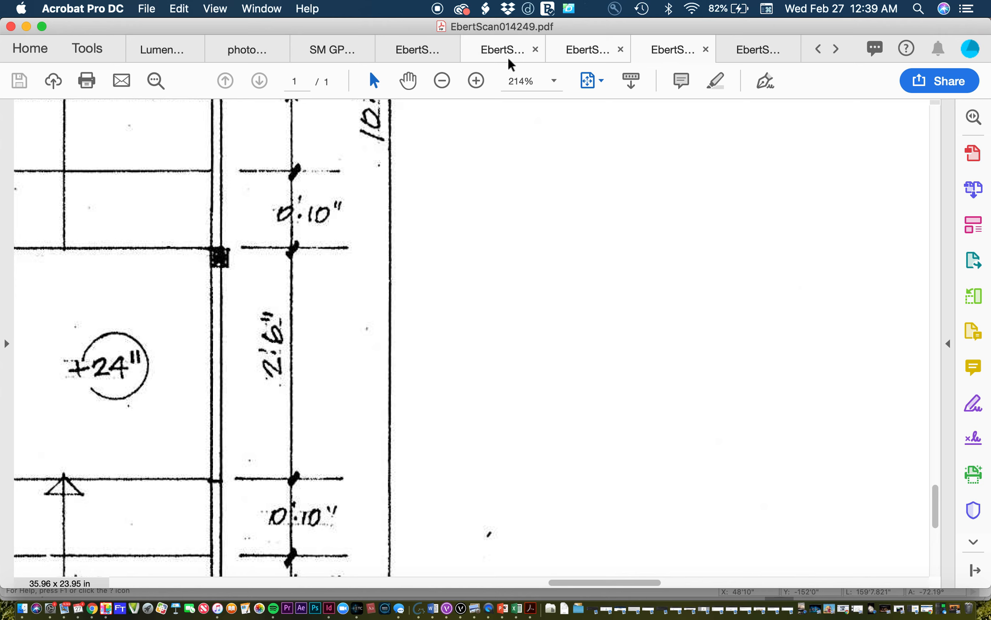
left_click(510, 64)
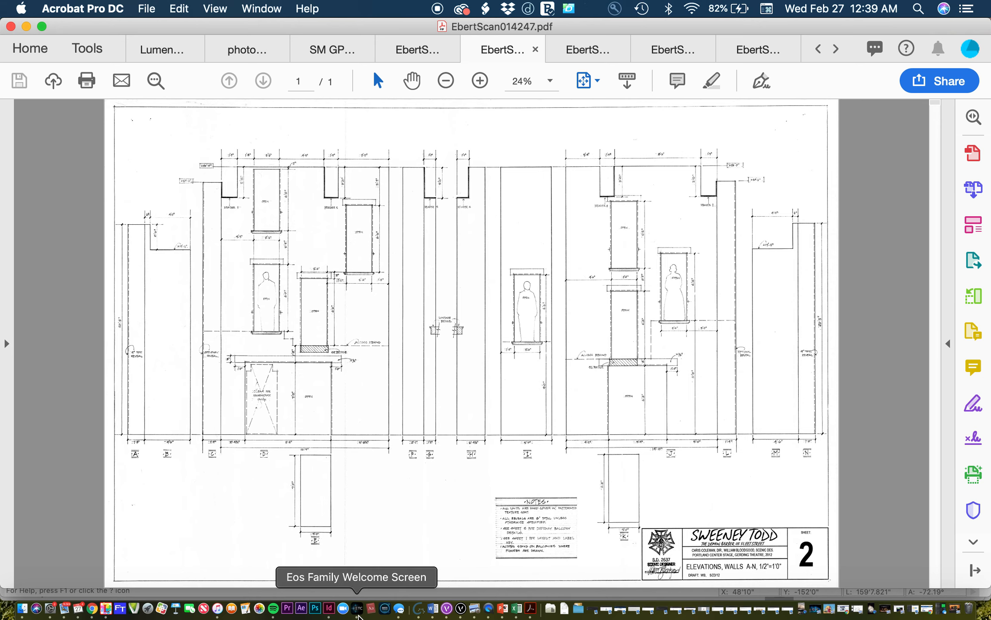
left_click(416, 49)
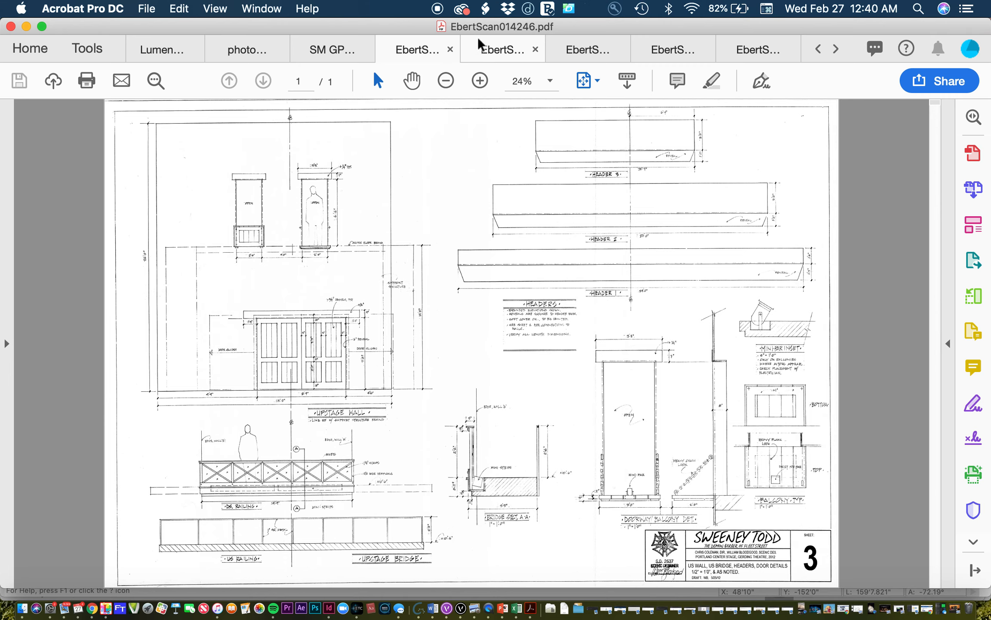
left_click(490, 50)
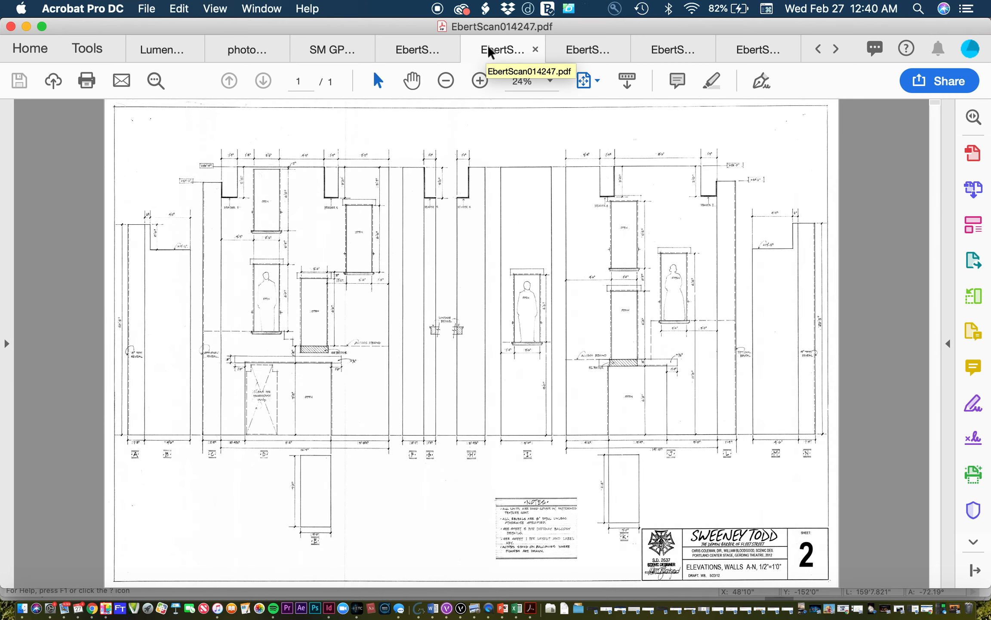
left_click(570, 47)
left_click(665, 50)
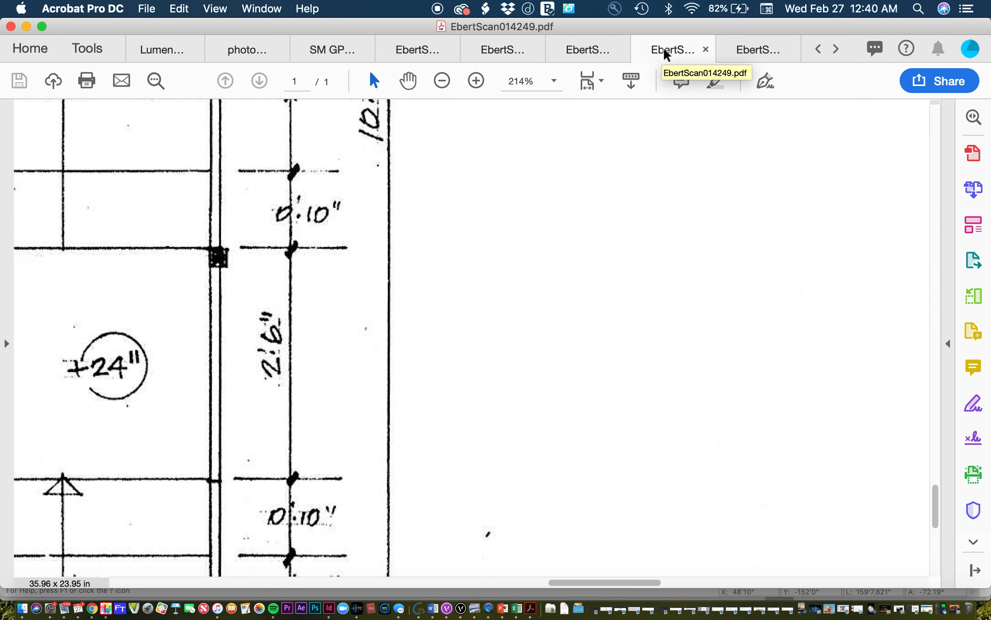
scroll(687, 252, "down", 6)
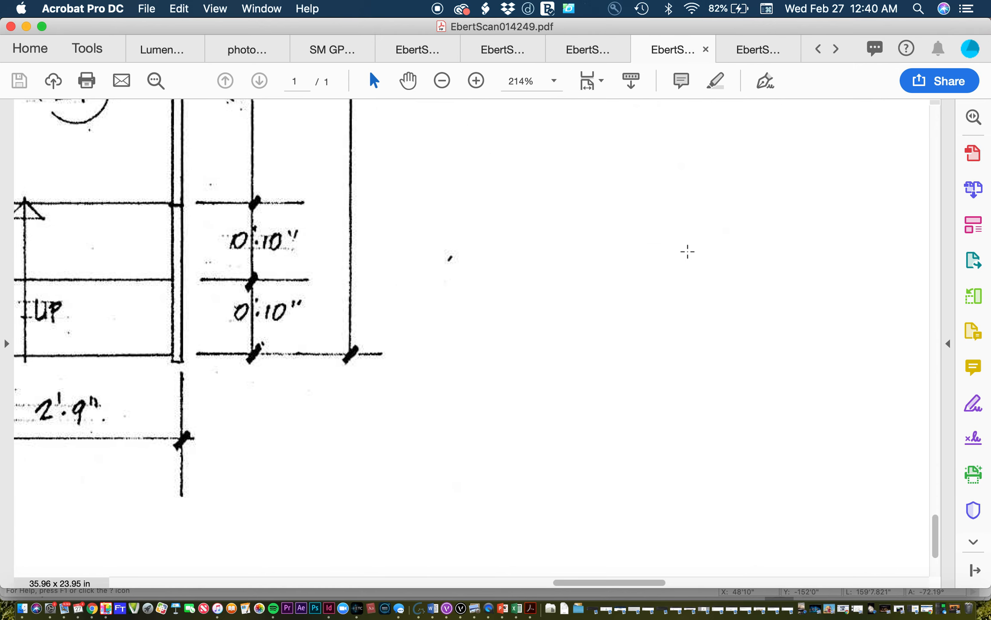
key("super+0")
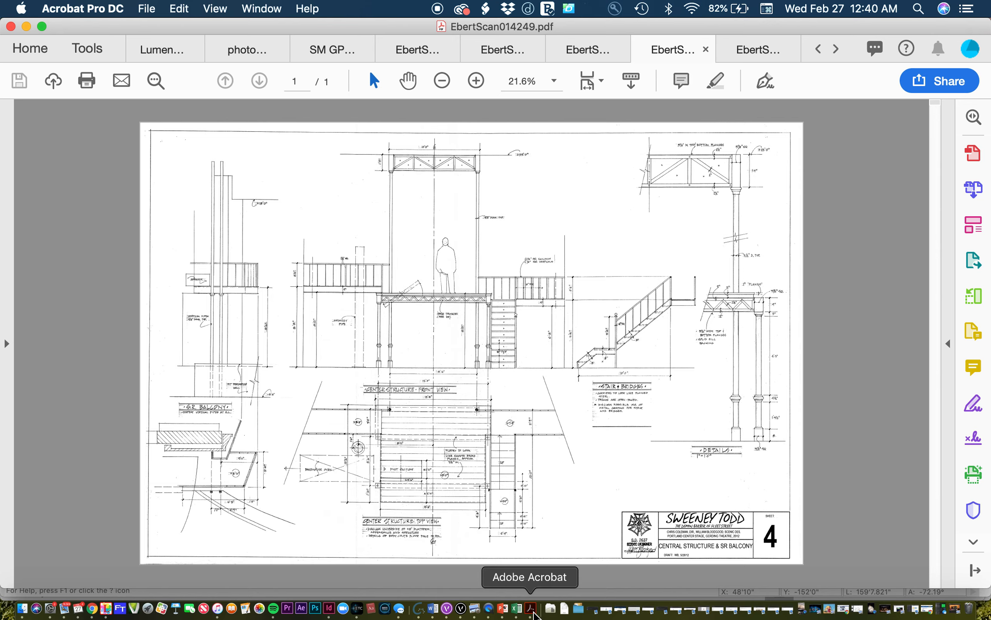
left_click(461, 607)
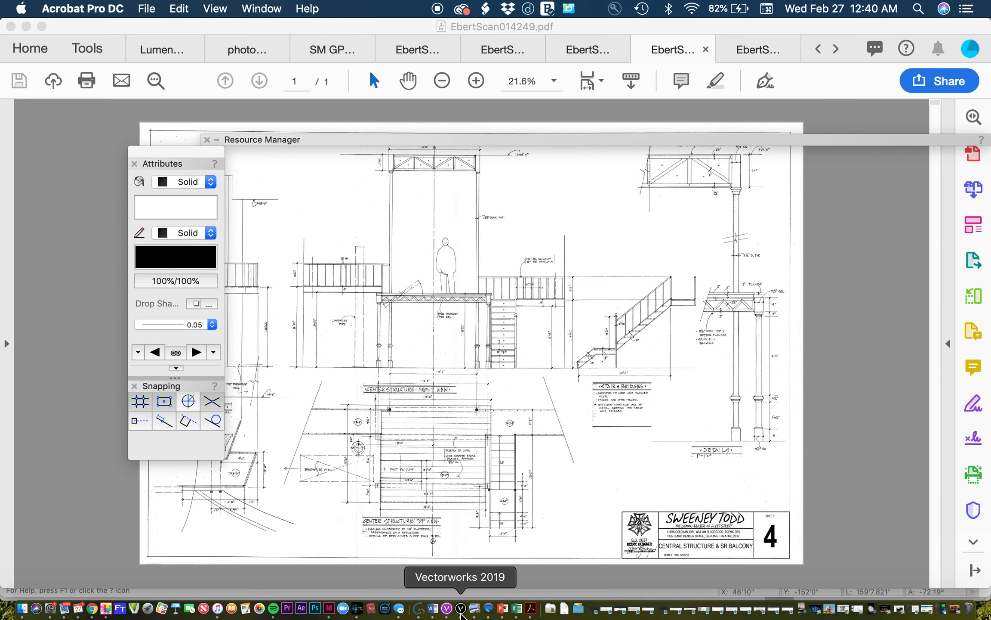
left_click(918, 8)
type("calc")
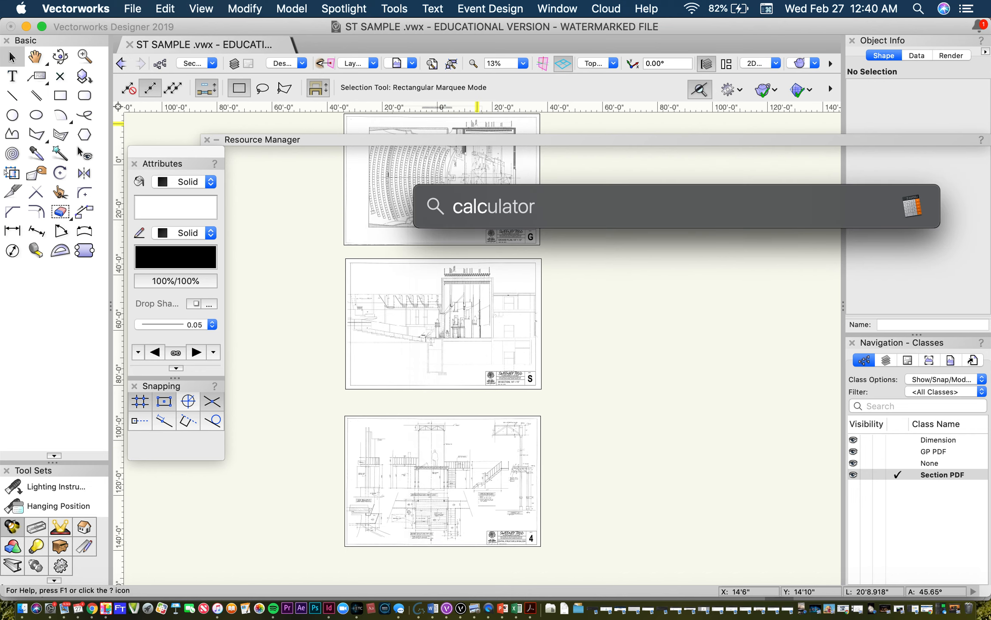
key("Return")
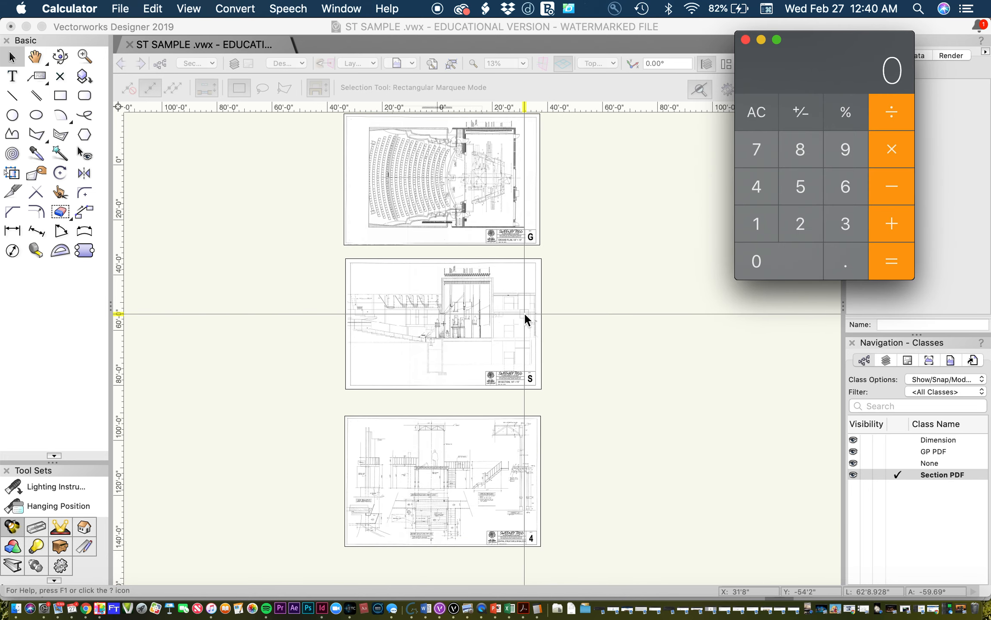
left_click(153, 8)
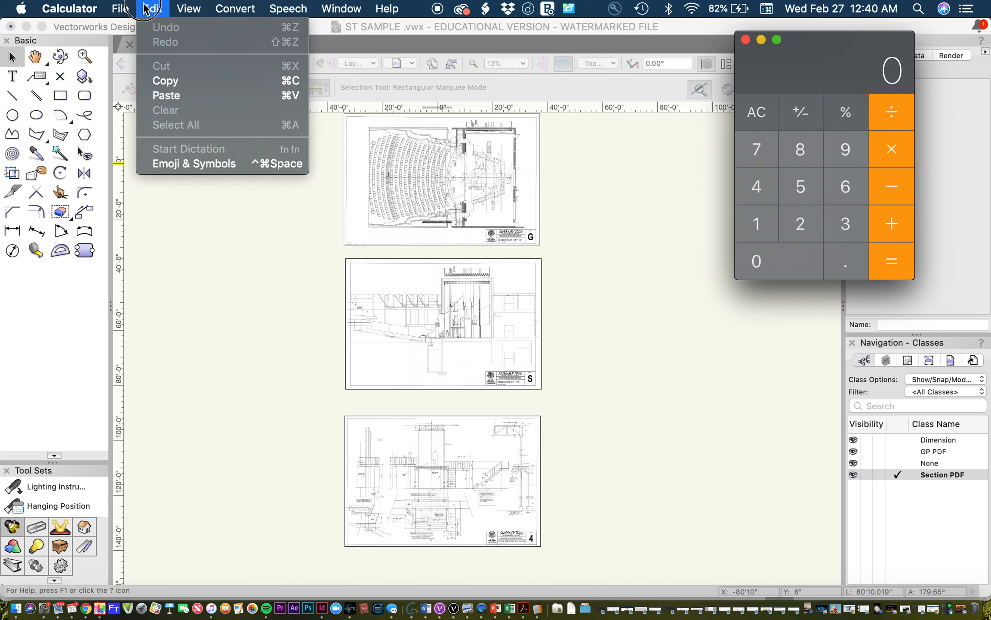
left_click(299, 182)
Step: Undo the recent view changes and the scaling of the entire drawing
left_click(165, 9)
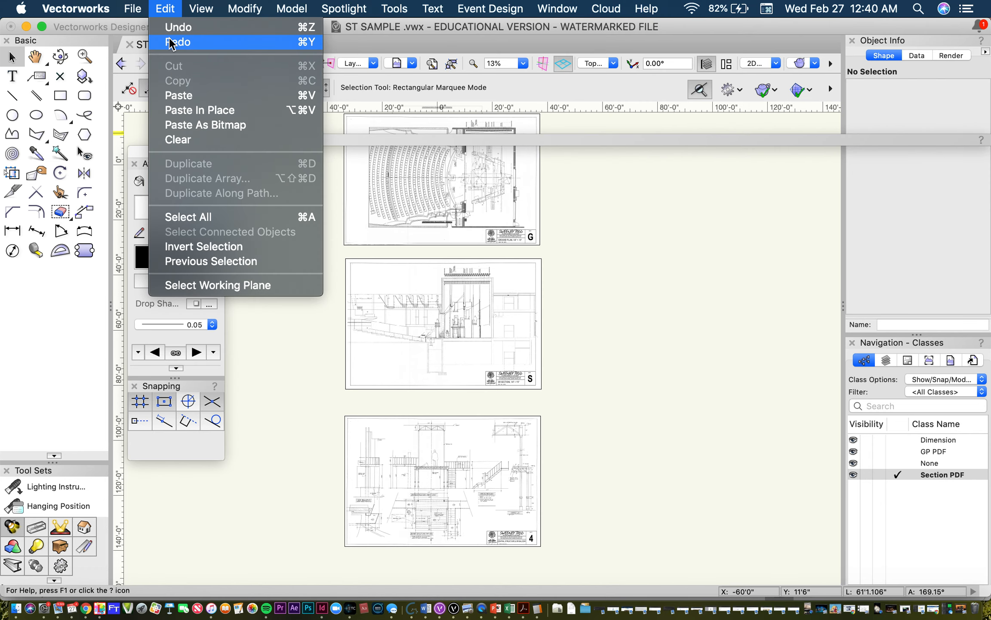
left_click(169, 31)
left_click(165, 9)
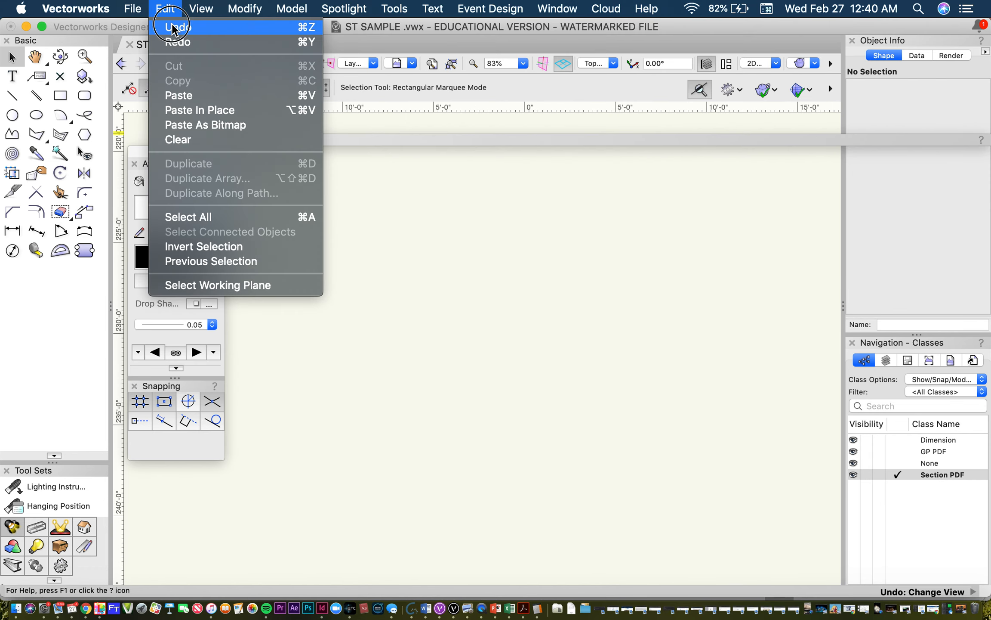
left_click(169, 27)
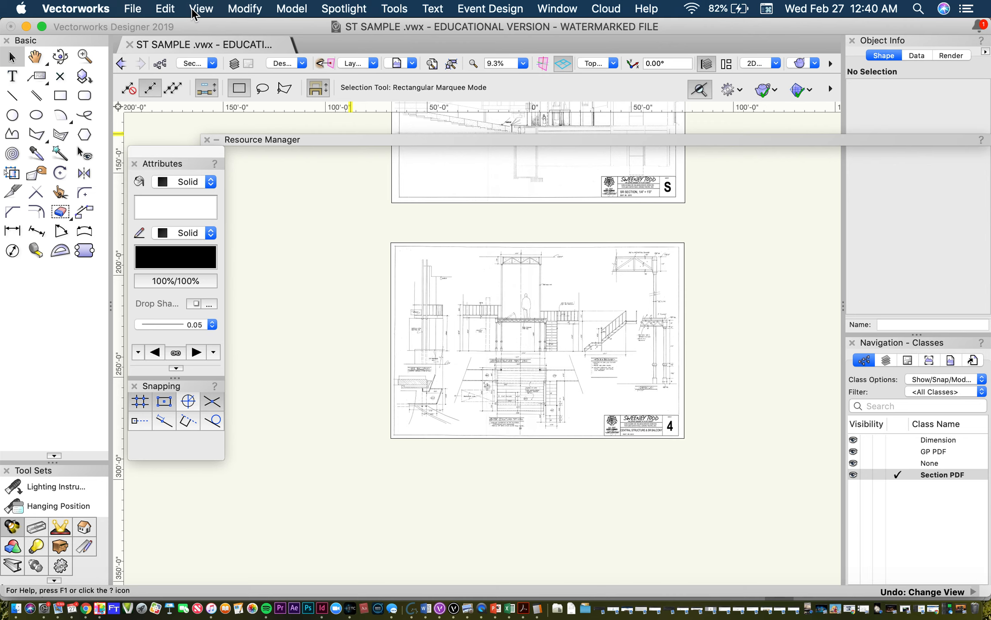
left_click(165, 9)
left_click(172, 25)
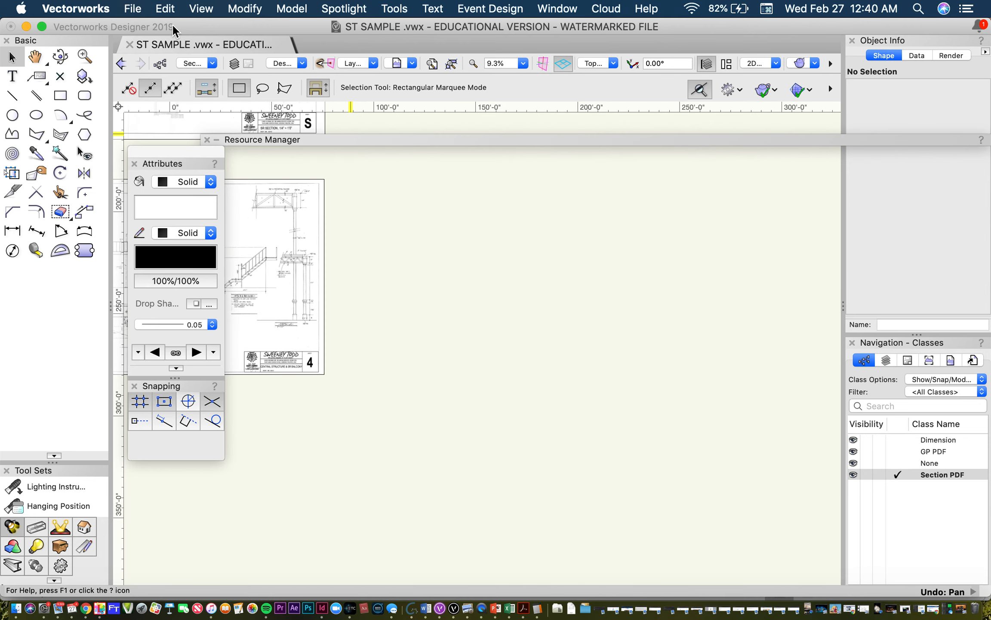
scroll(575, 320, "down", 5)
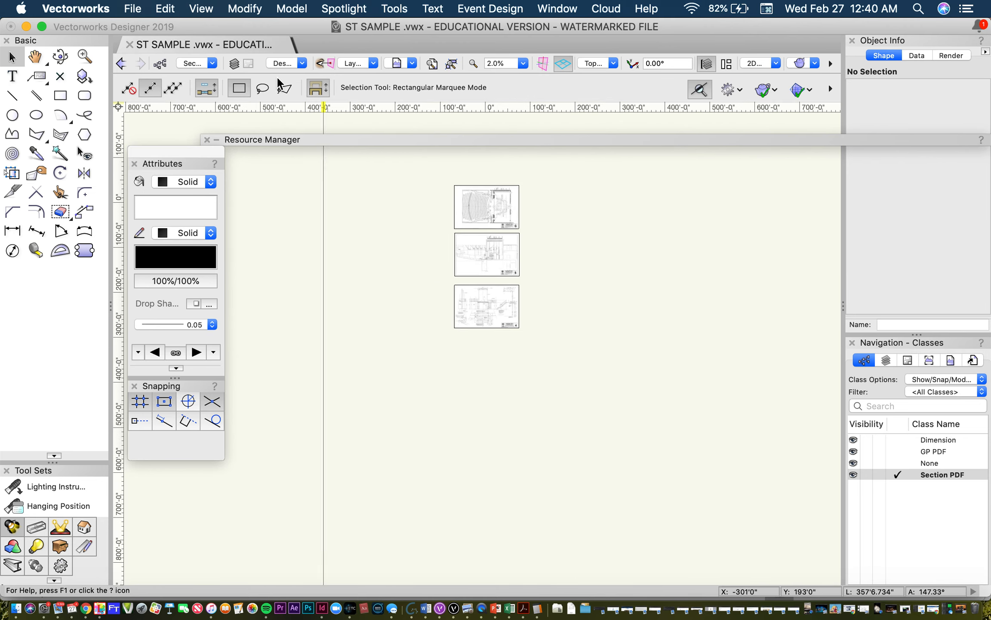
Step: Undo back through the last move of sheet 4, redo that move and clear the selection
left_click(164, 8)
left_click(172, 26)
left_click(165, 8)
left_click(172, 27)
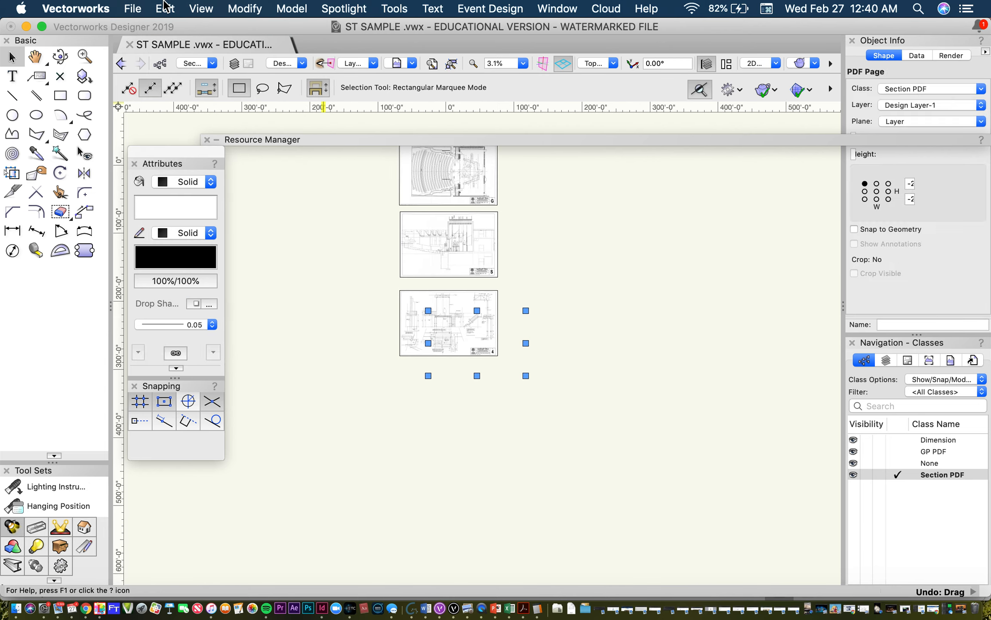
left_click(171, 6)
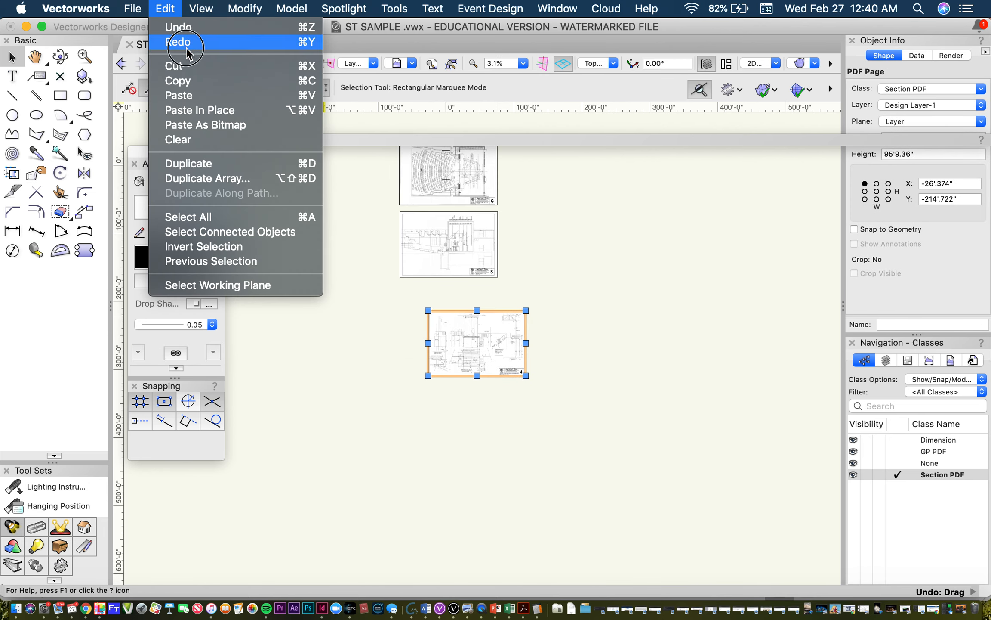
left_click(172, 27)
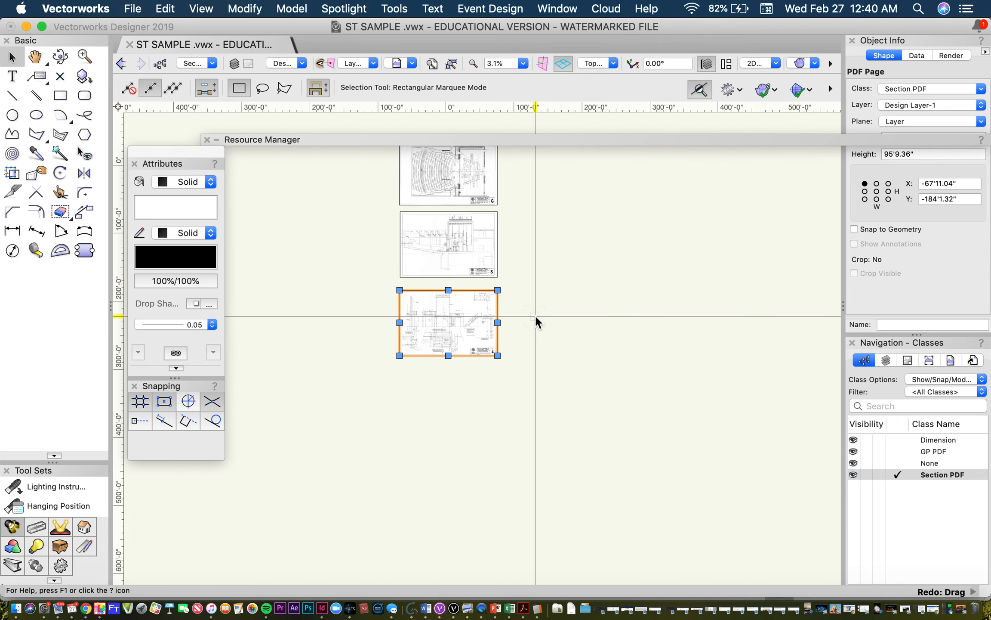
left_click(512, 322)
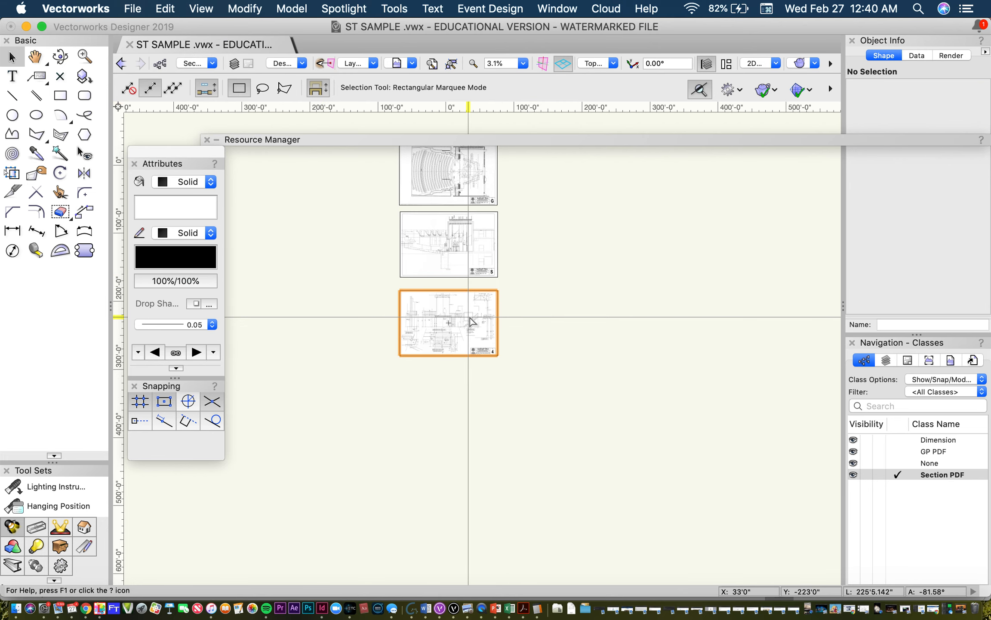
Step: Examine the 8'-0" height dimension beside the columns in the front view of the center structure on sheet 4
left_click_drag(470, 321, 455, 328)
scroll(455, 327, "up", 3)
scroll(435, 377, "up", 15)
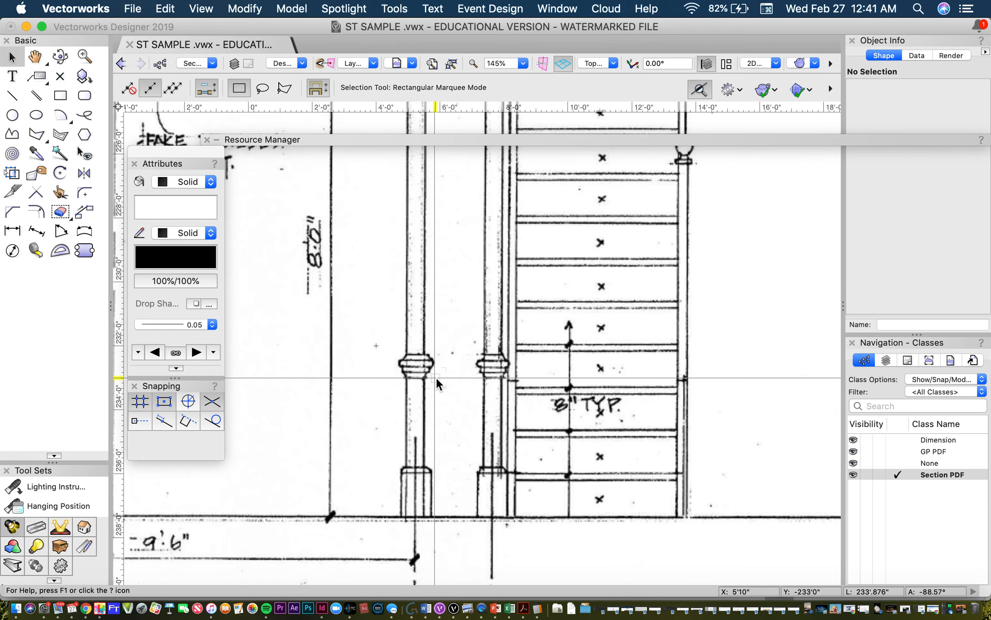
scroll(391, 344, "down", 2)
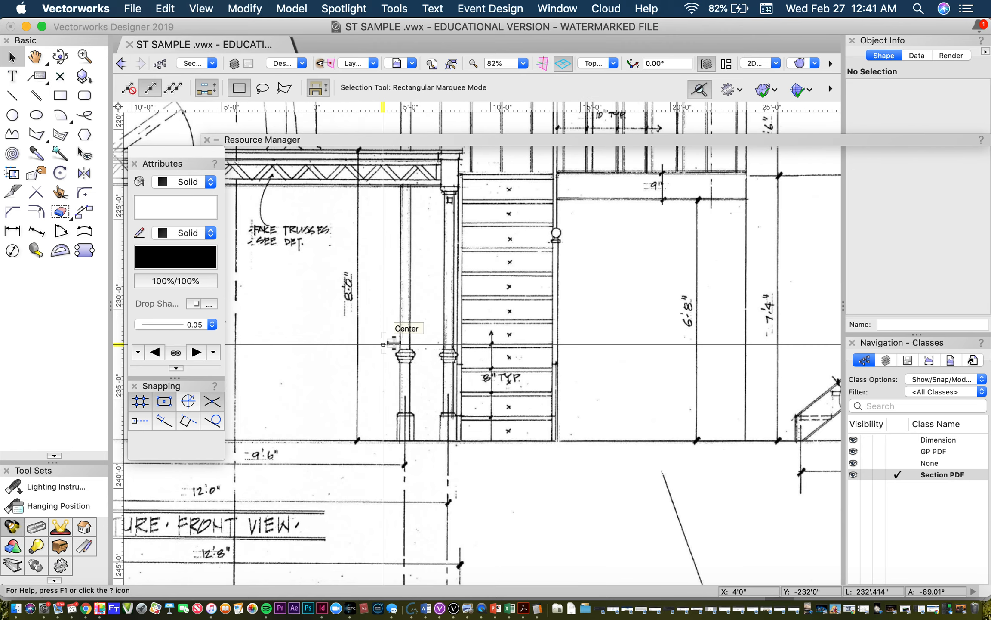
key("space")
left_click_drag(389, 346, 420, 403)
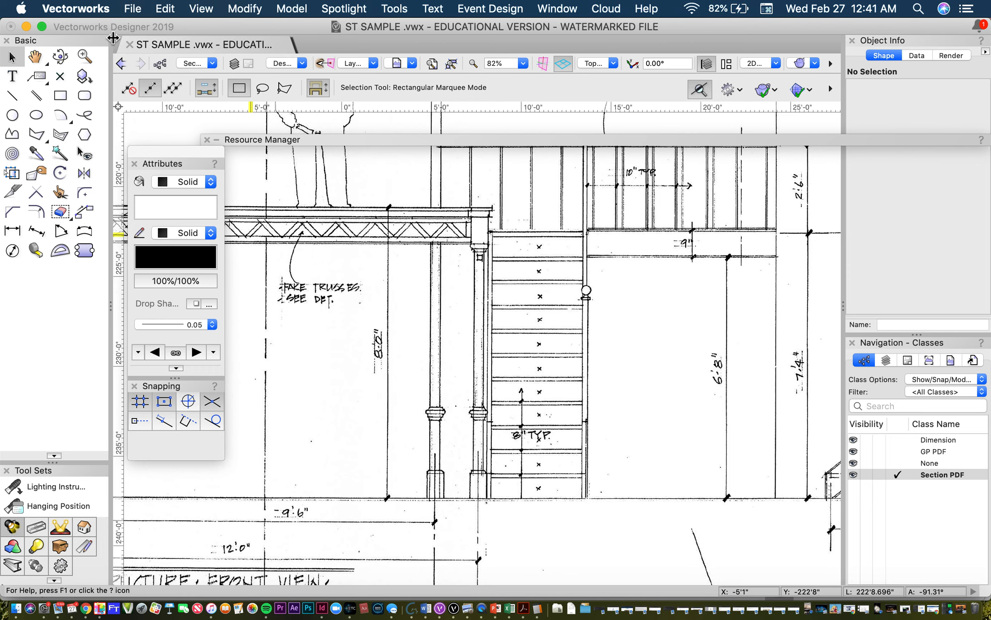
left_click(235, 8)
left_click(275, 86)
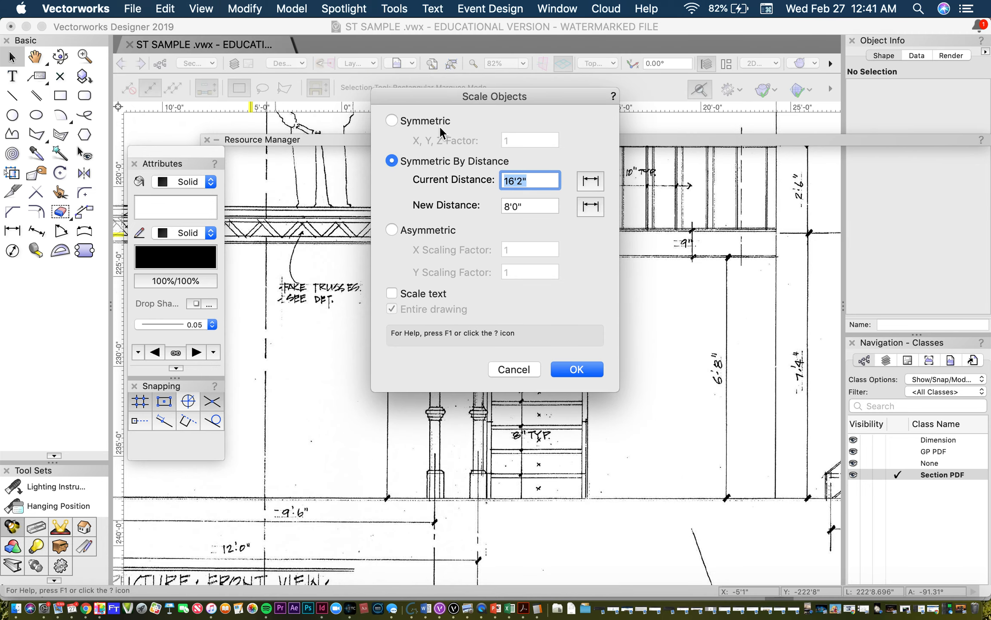
left_click(590, 180)
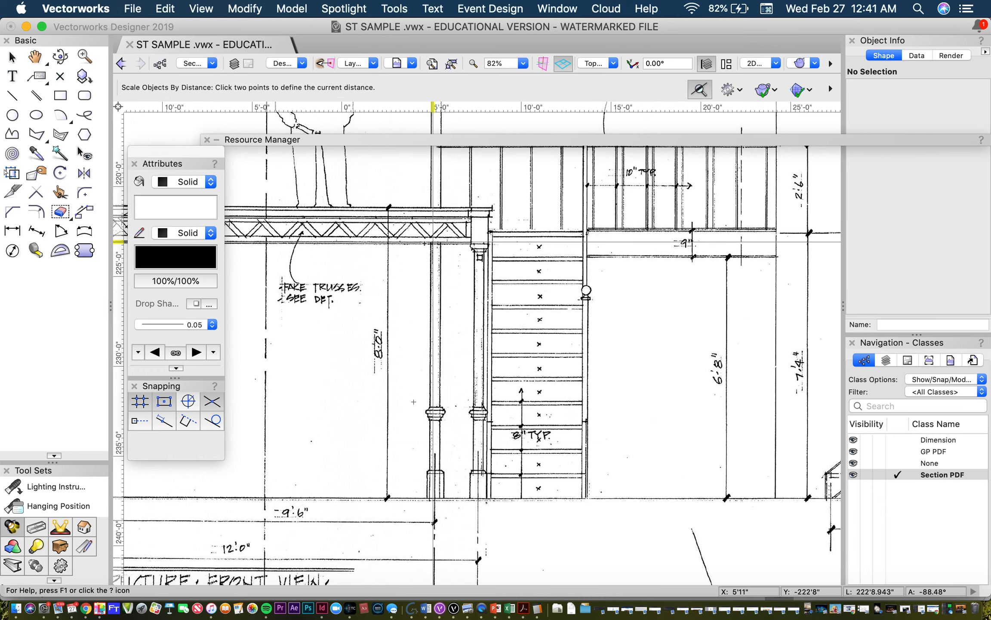
left_click(390, 207)
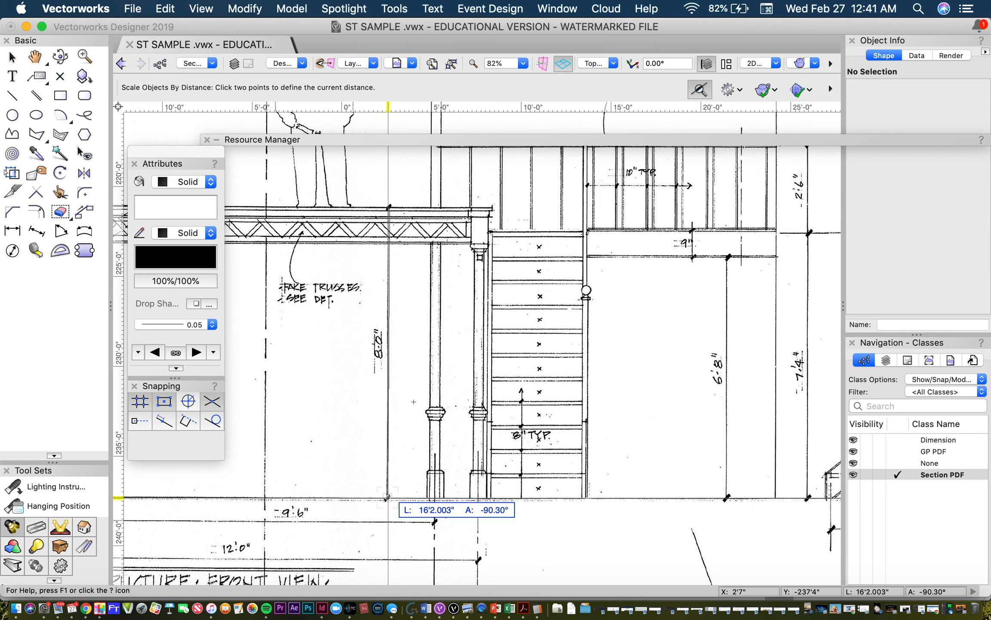
left_click(386, 497)
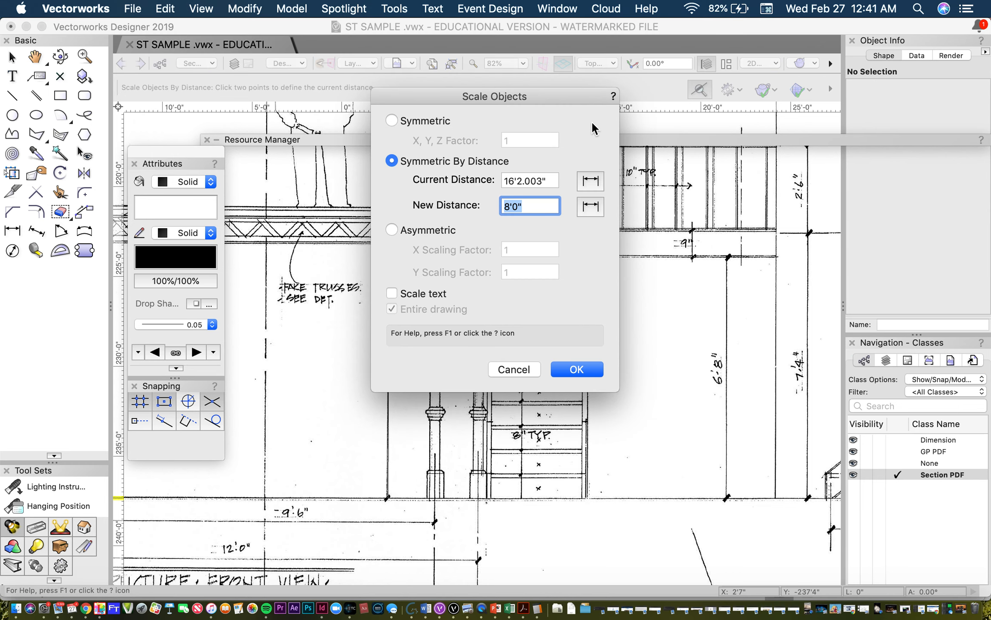
left_click(596, 210)
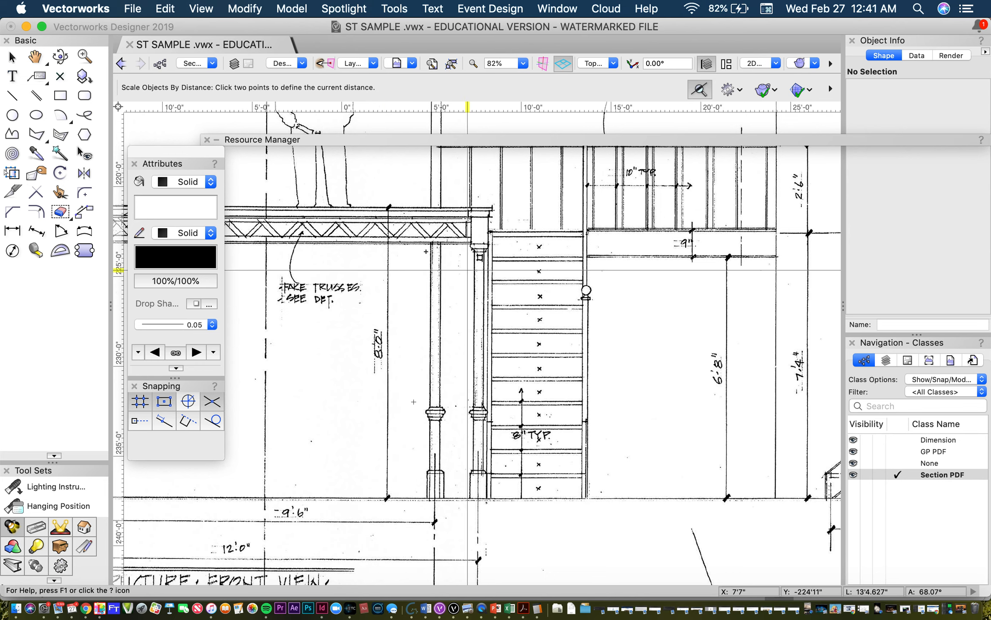
key("x")
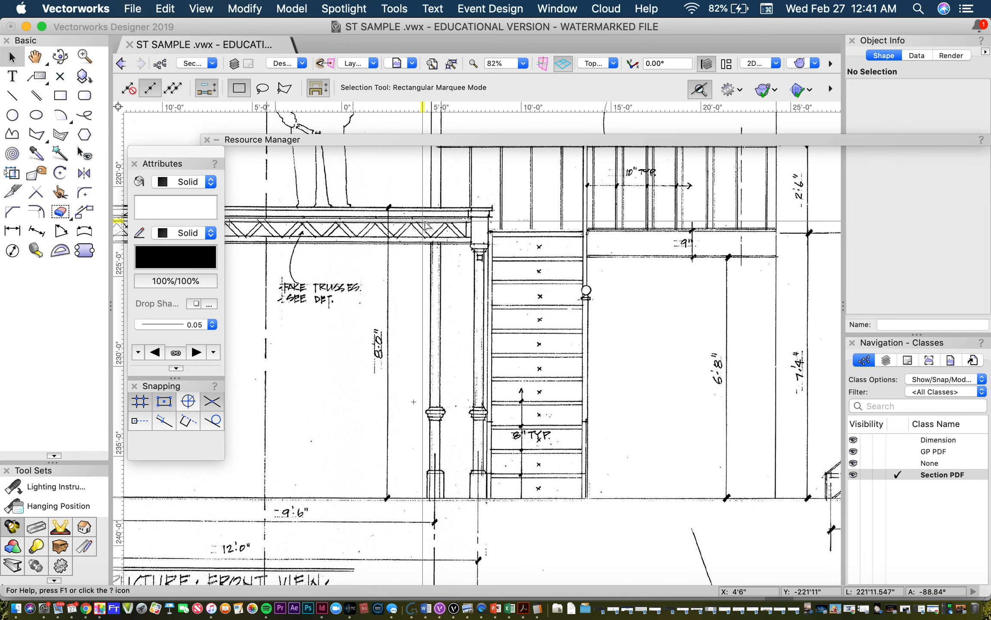
Step: Start Scale Objects by distance and take the current distance from both ends of the 8'-0" height dimension on sheet 4
left_click(258, 6)
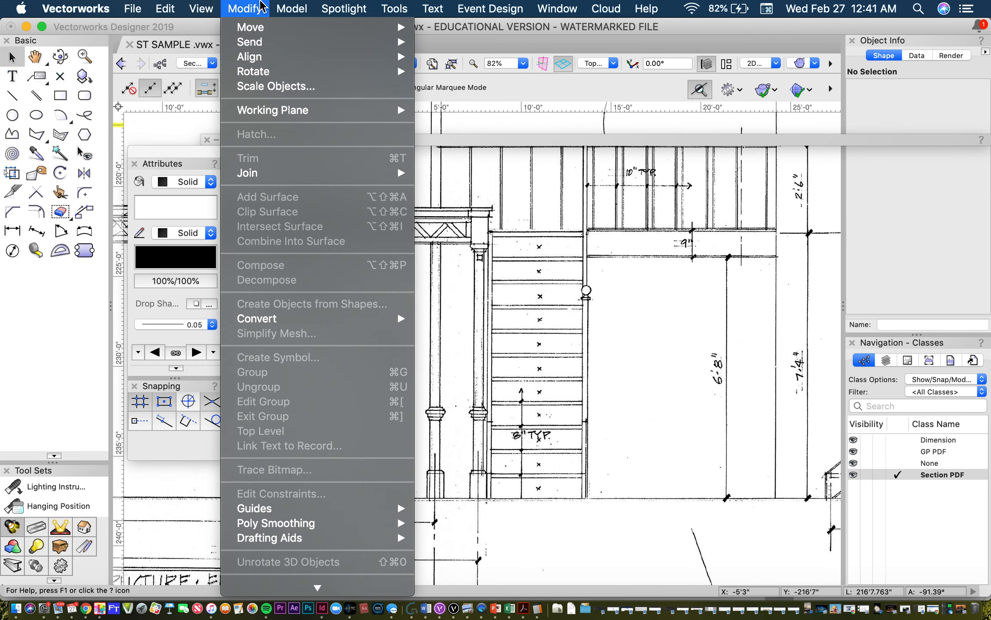
left_click(274, 88)
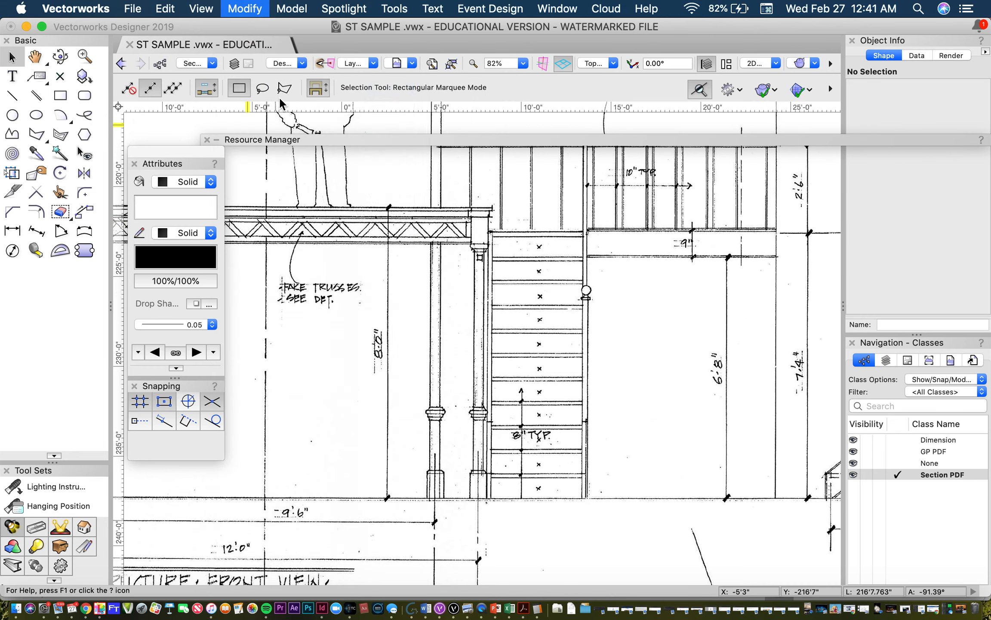
left_click(591, 180)
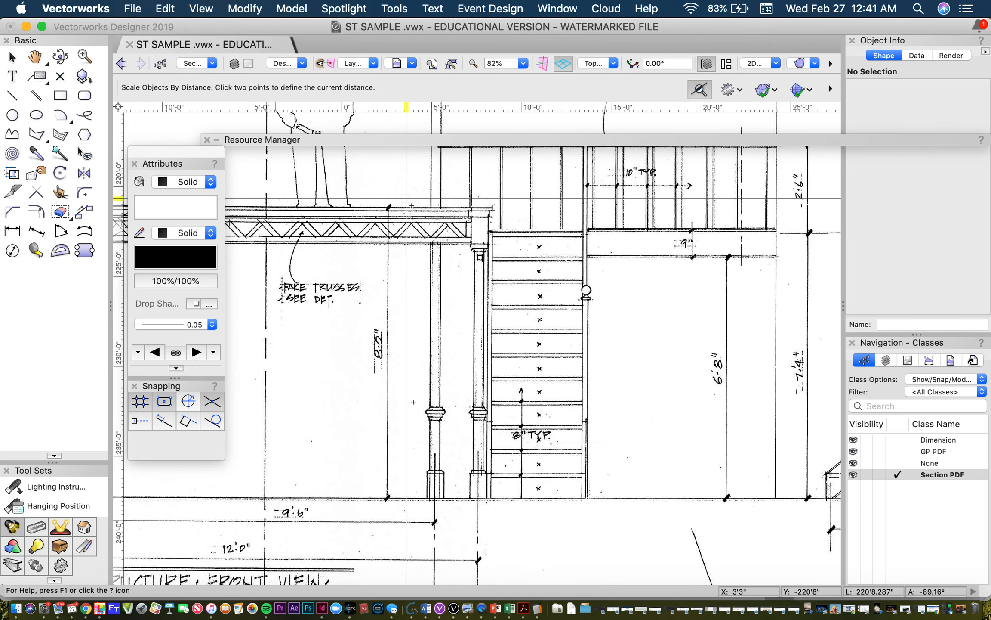
left_click(388, 207)
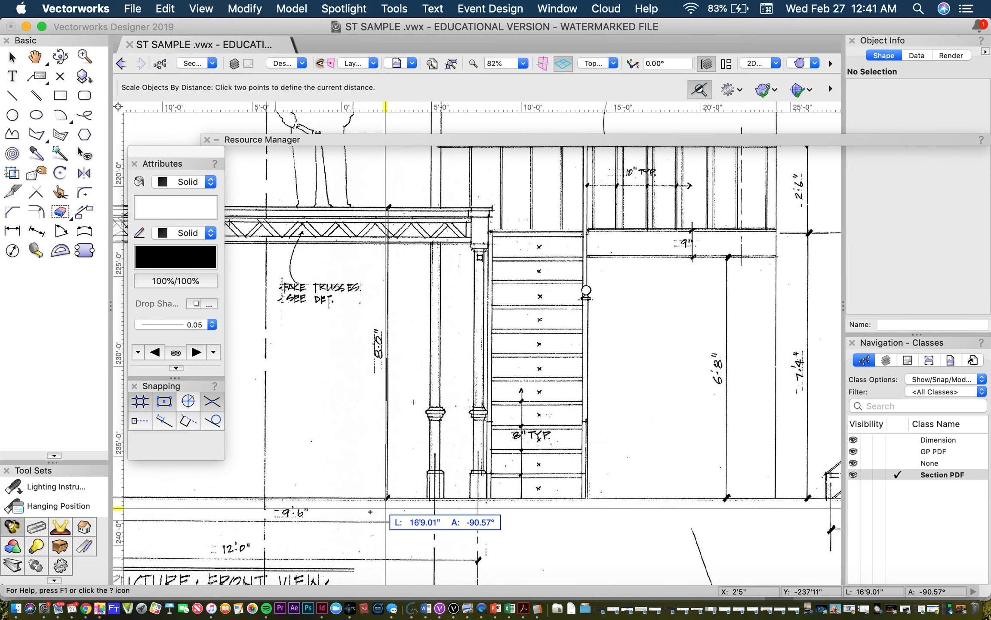
left_click(387, 498)
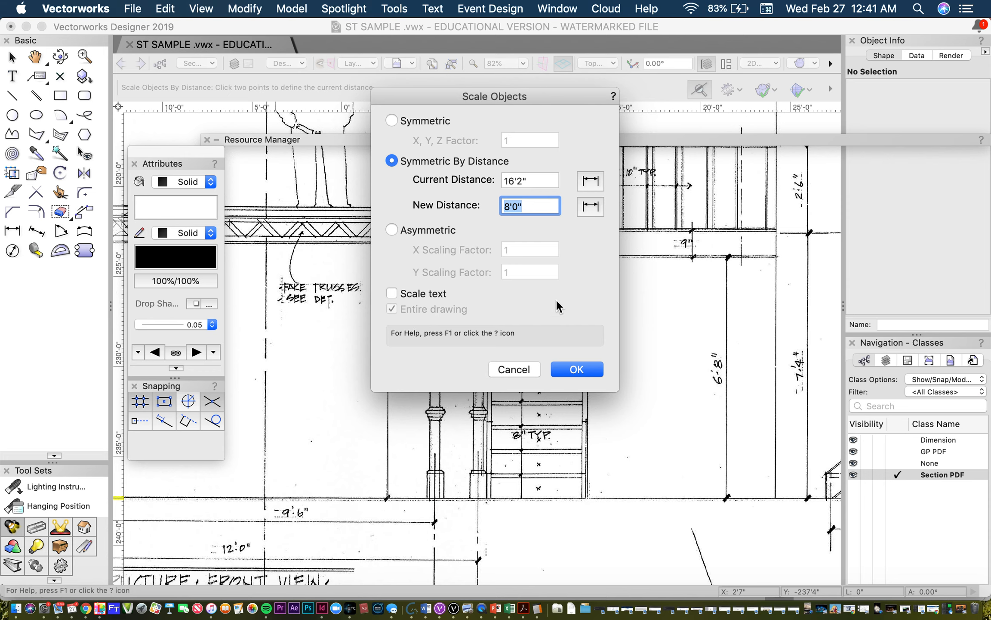
Step: Switch to Calculator and divide 16 by 2
double_click(534, 210)
left_click(537, 608)
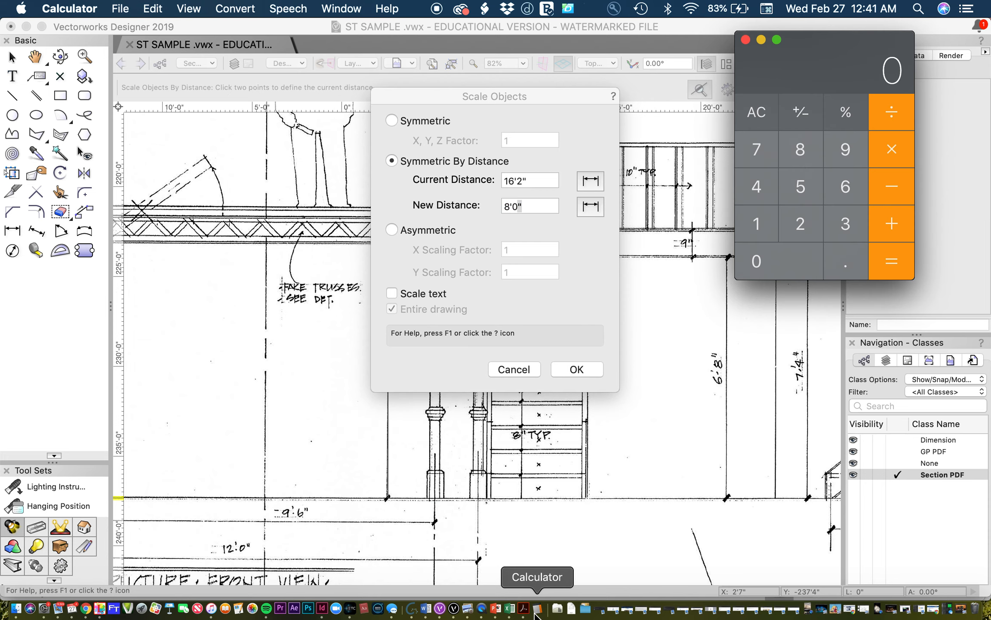
left_click(754, 220)
left_click(845, 191)
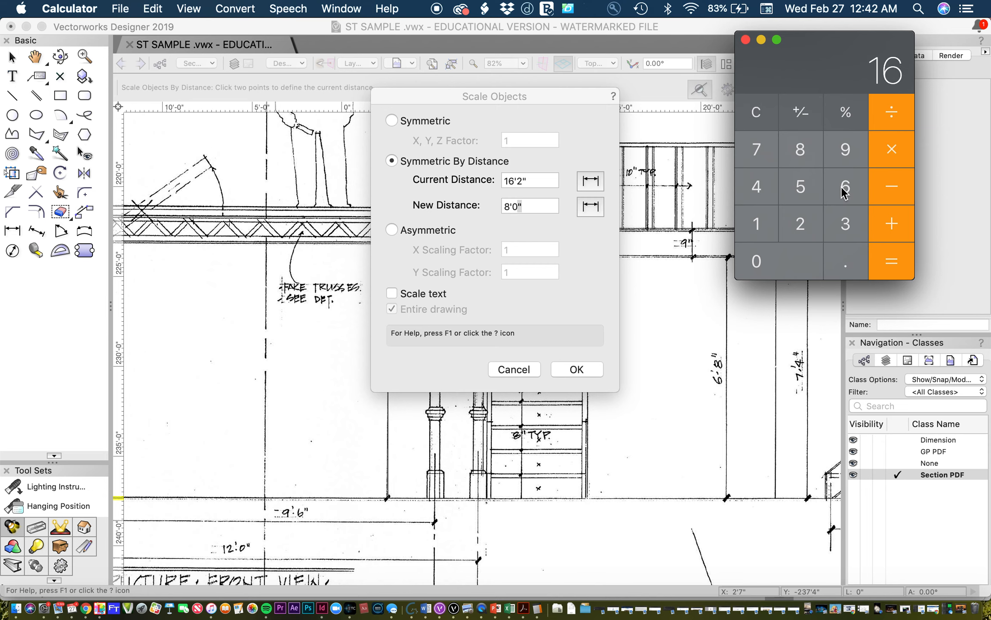
left_click(895, 127)
left_click(803, 223)
left_click(895, 256)
Step: Return to Vectorworks, set the new distance to 16' and apply the scaling to the entire drawing
left_click(527, 205)
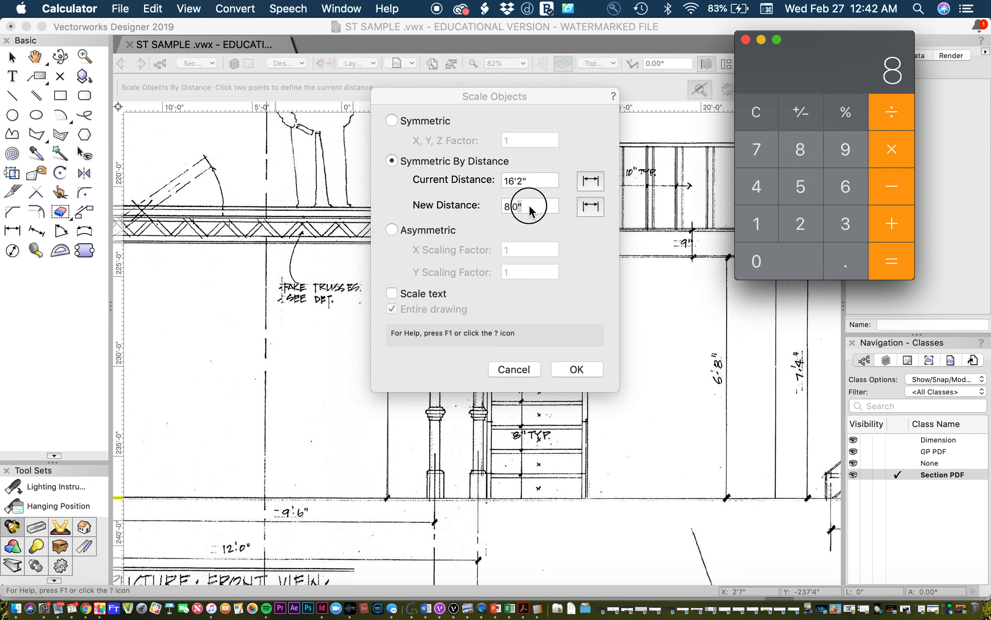
triple_click(529, 206)
type("12")
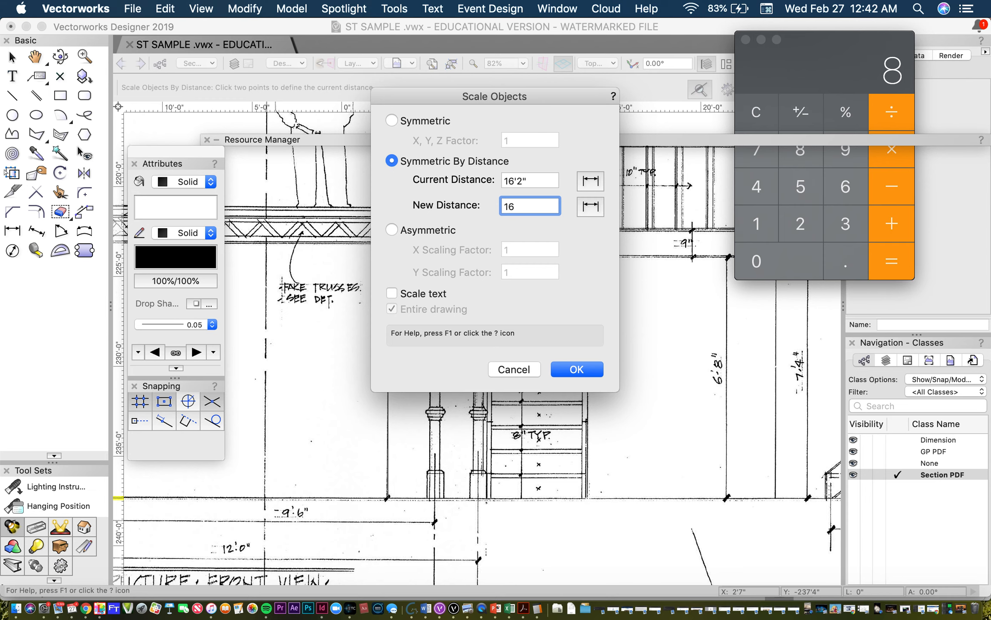
key("BackSpace")
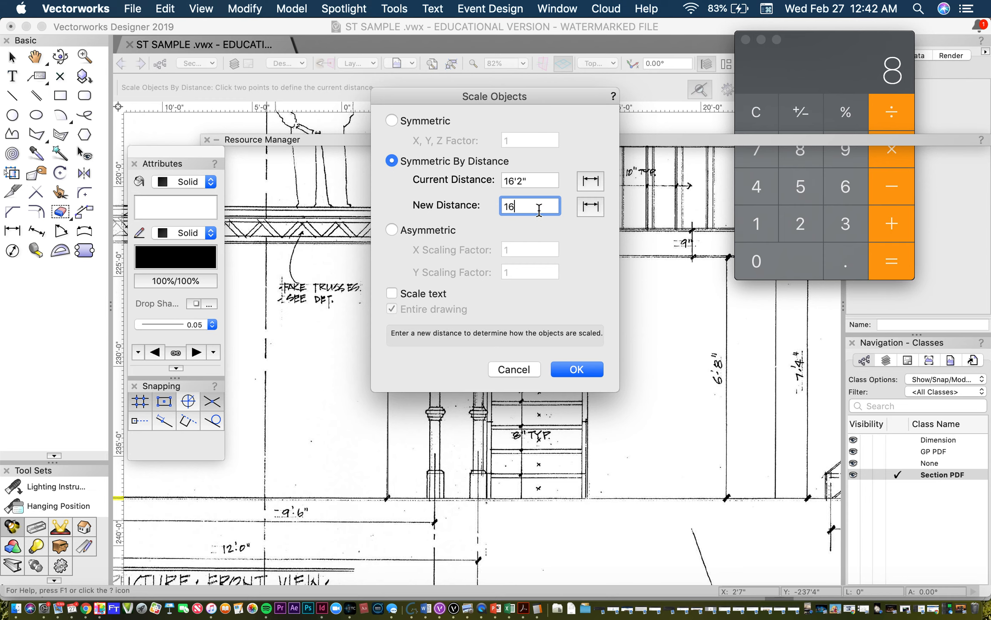
type("'")
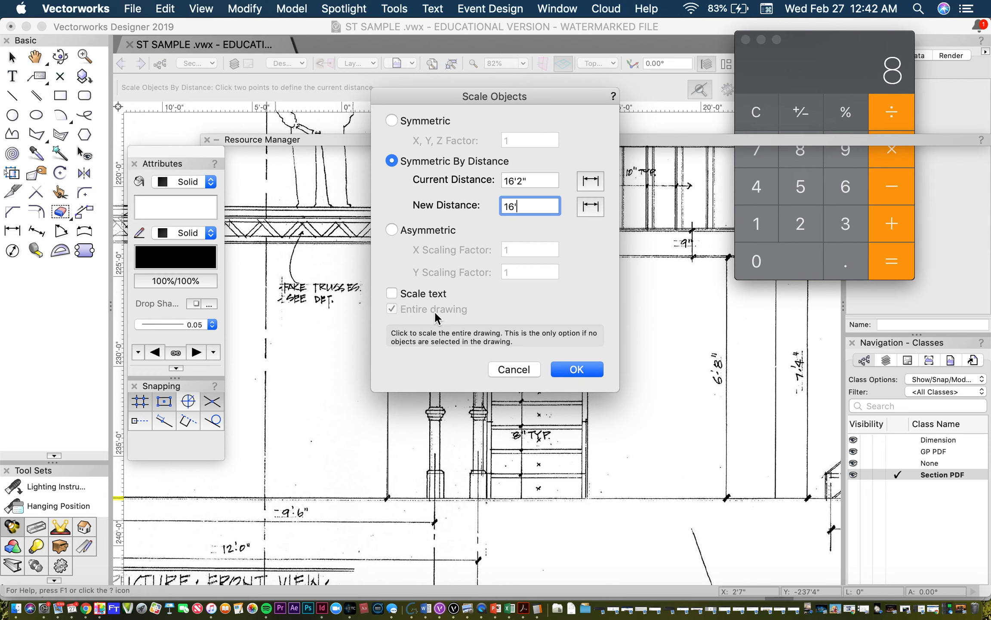
left_click(567, 369)
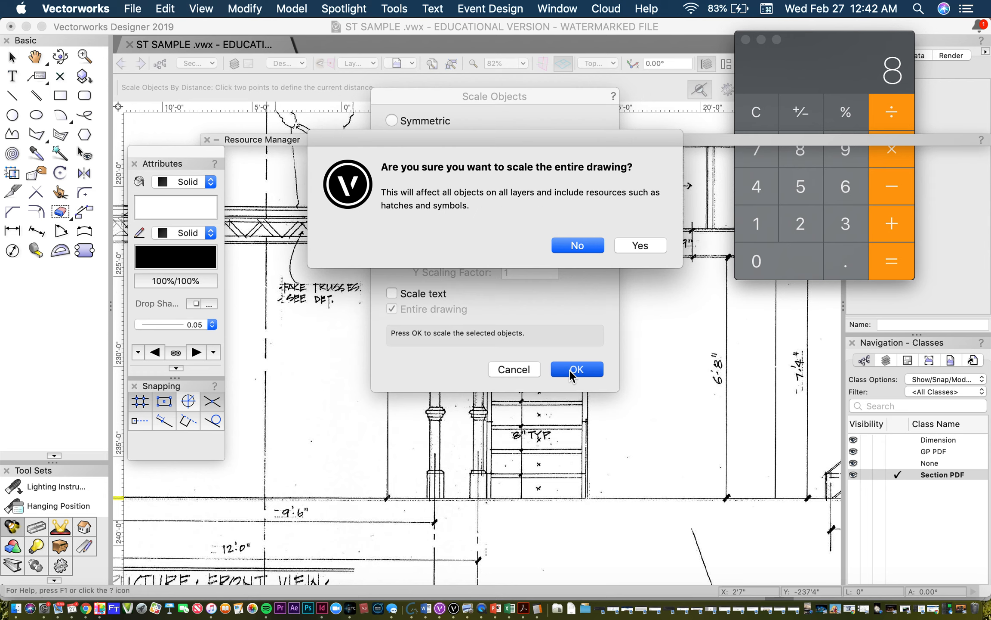
left_click(641, 245)
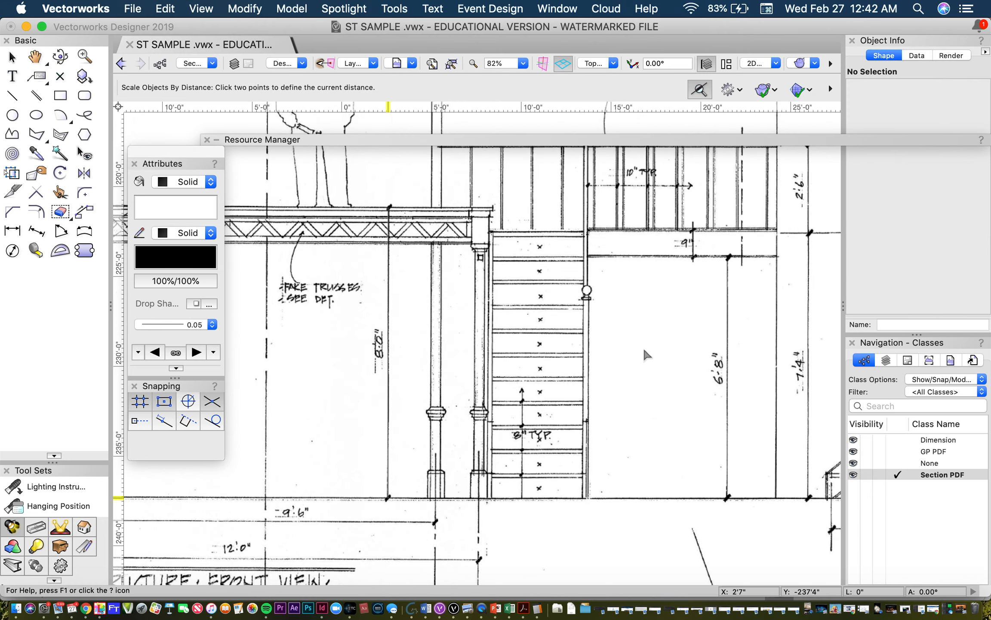
scroll(644, 350, "down", 12)
scroll(644, 350, "up", 4)
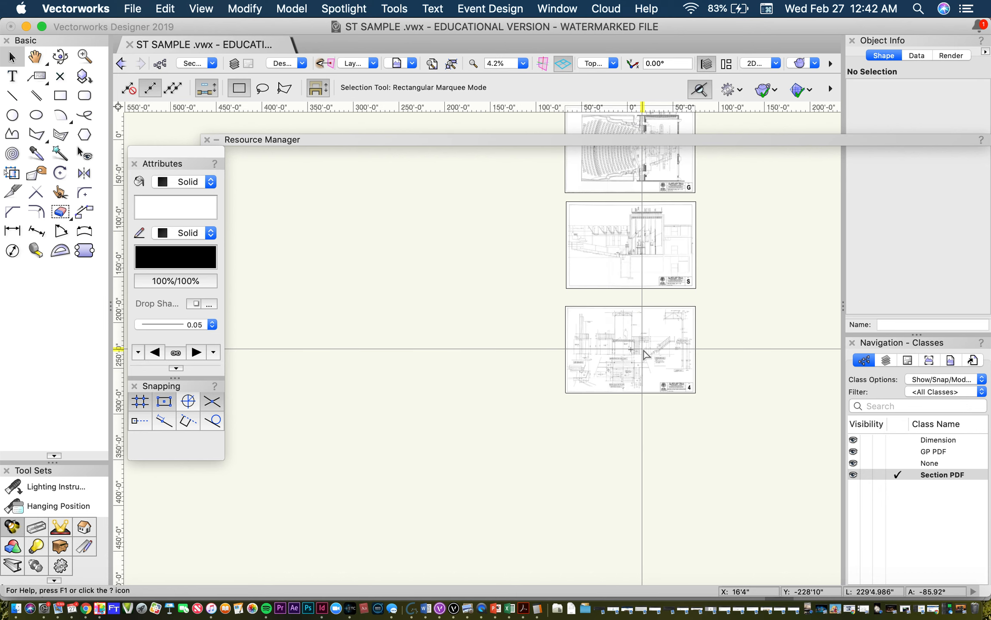
scroll(644, 350, "up", 2)
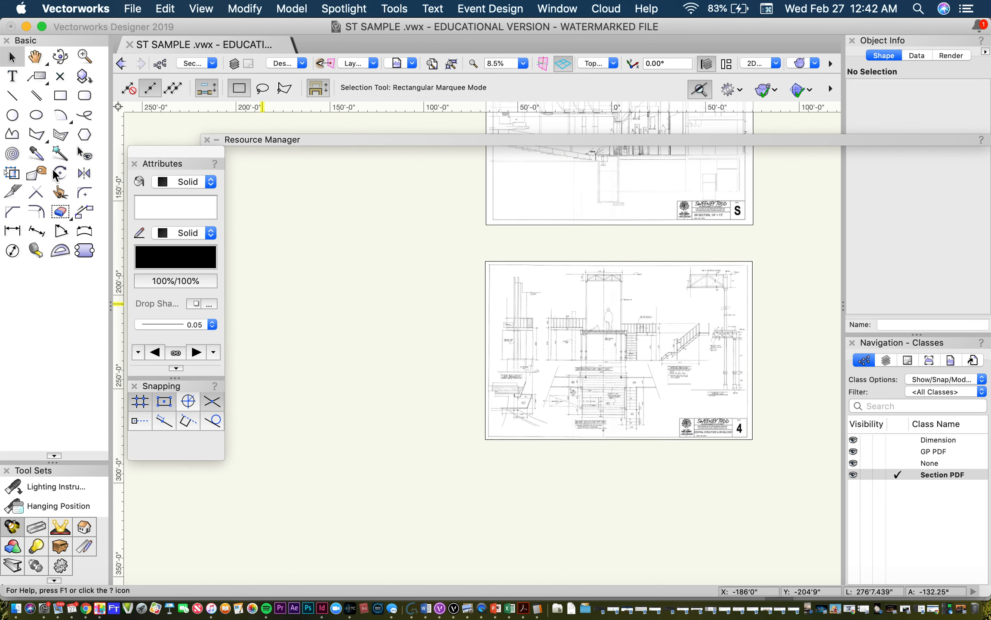
Step: Create a new class named IDENT SCALE with the Text tool chosen for labelling
left_click(12, 76)
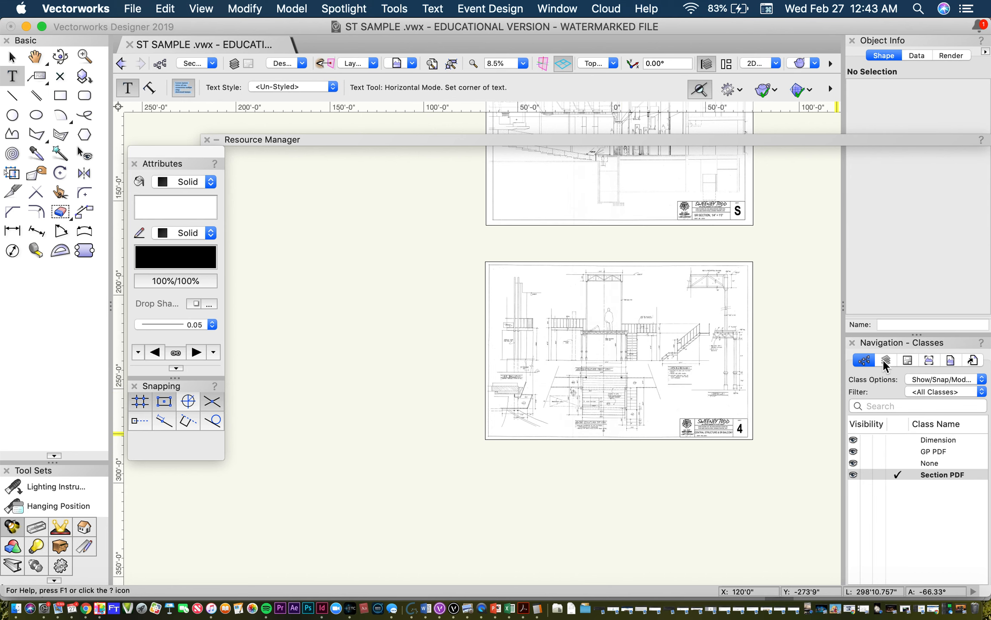
left_click(161, 66)
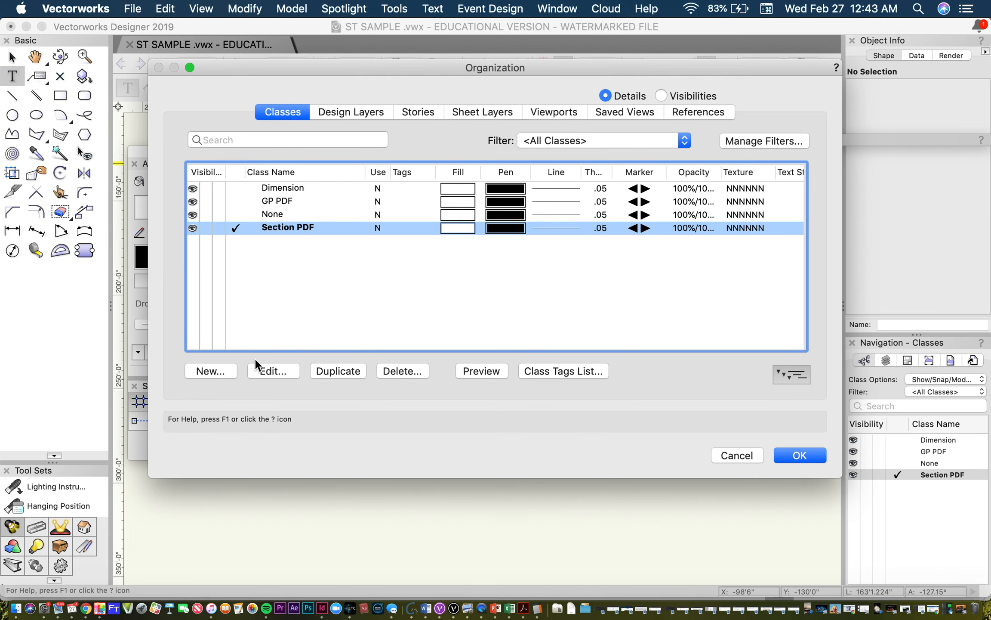
left_click(211, 371)
key("BackSpace")
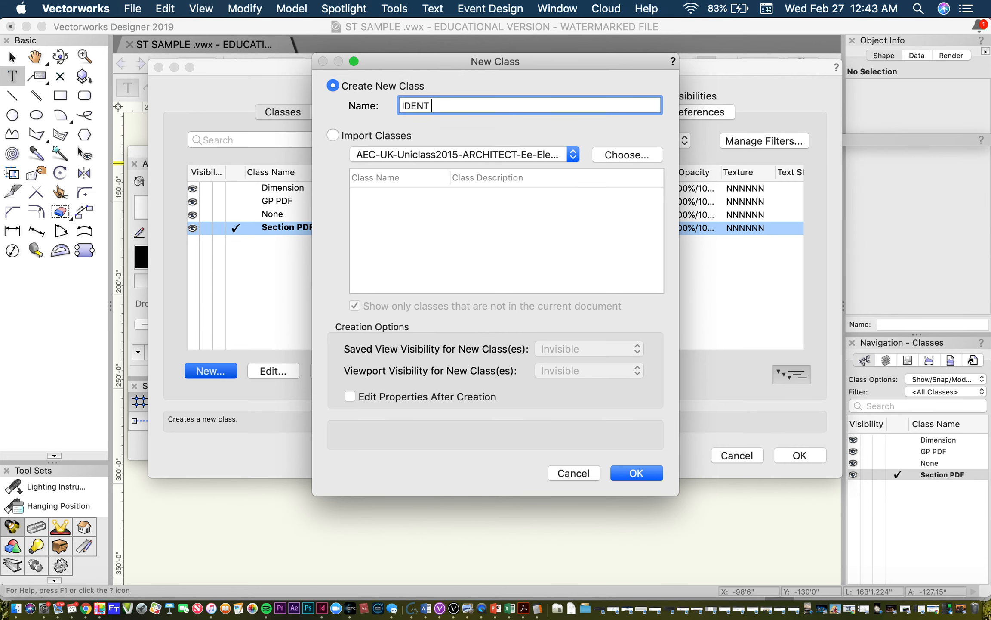
key("Return")
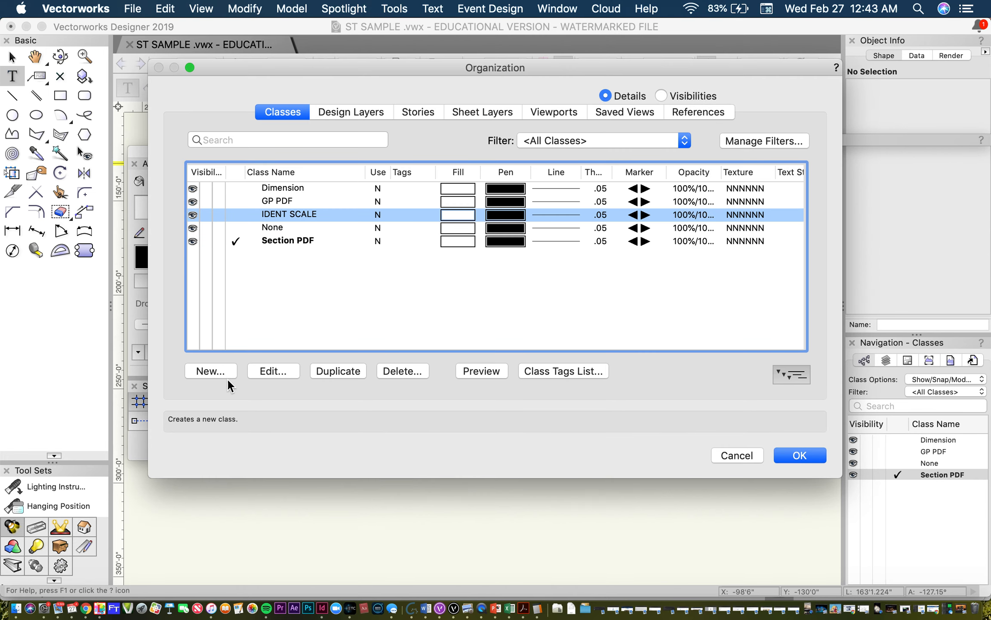
left_click(793, 456)
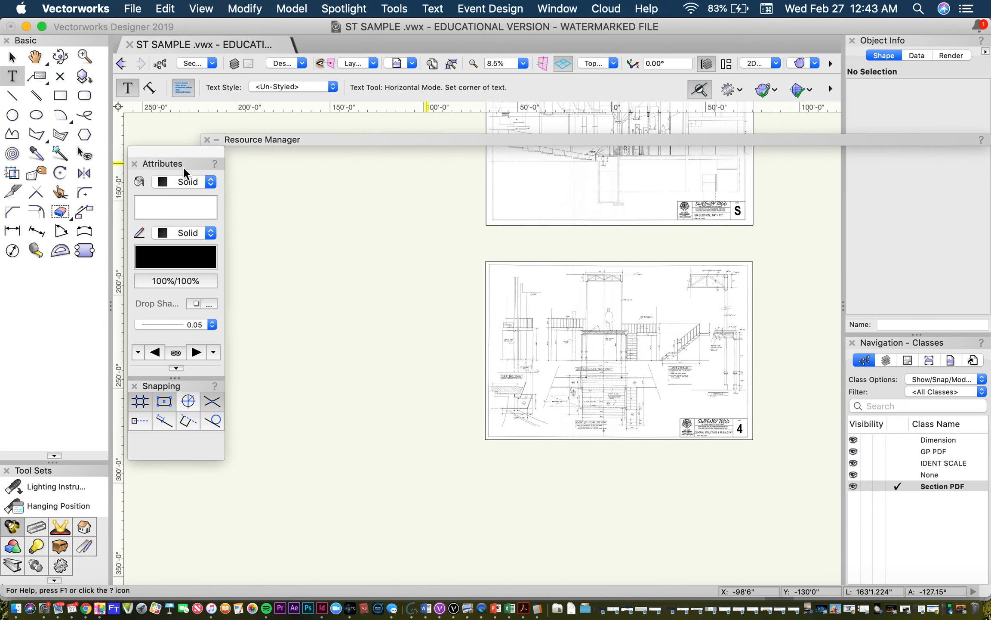
left_click(662, 332)
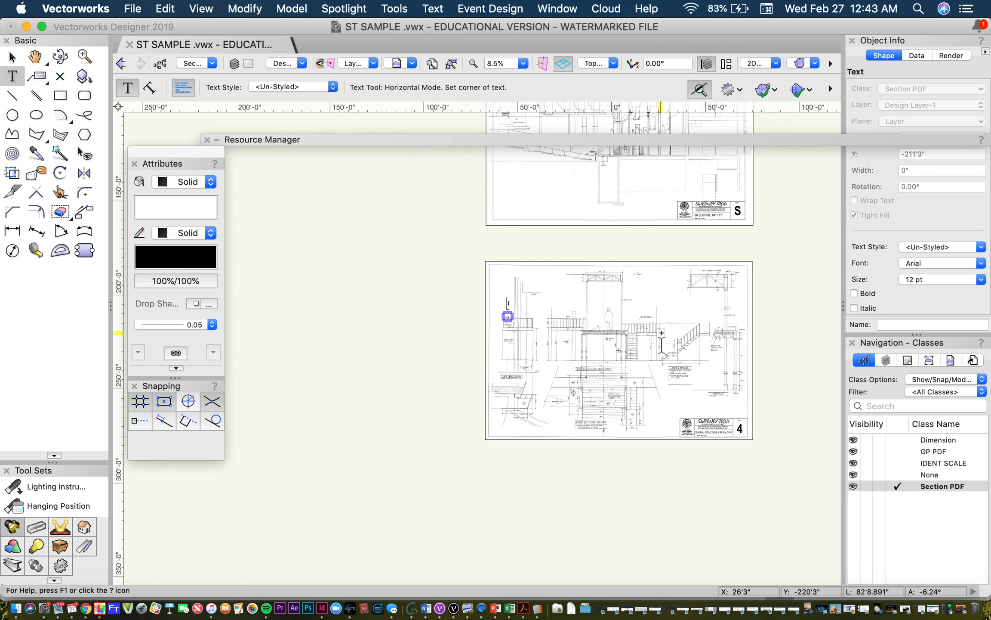
type("of the")
left_click_drag(634, 334, 392, 305)
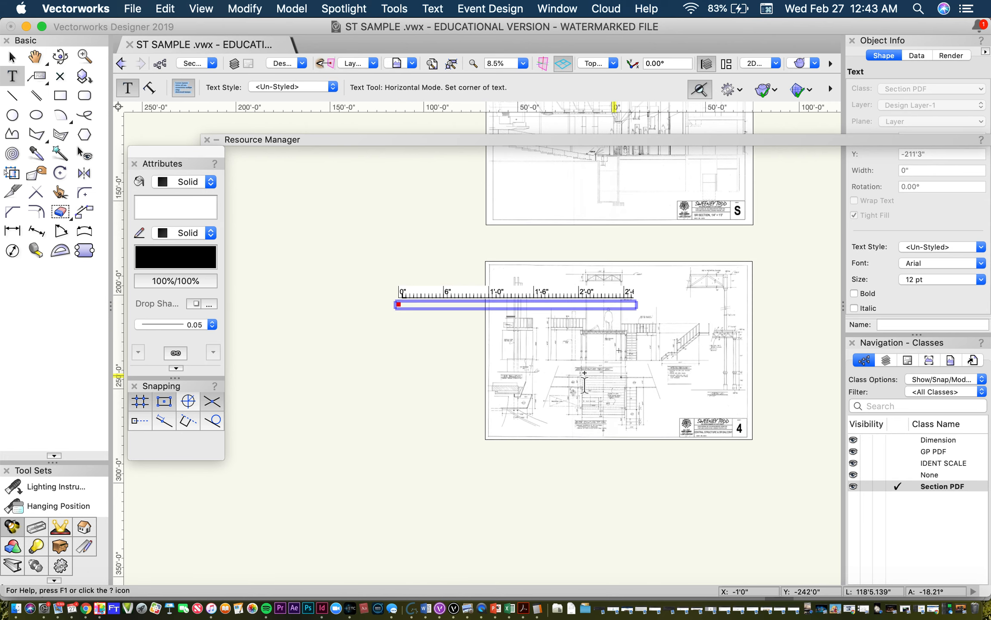
left_click(390, 355)
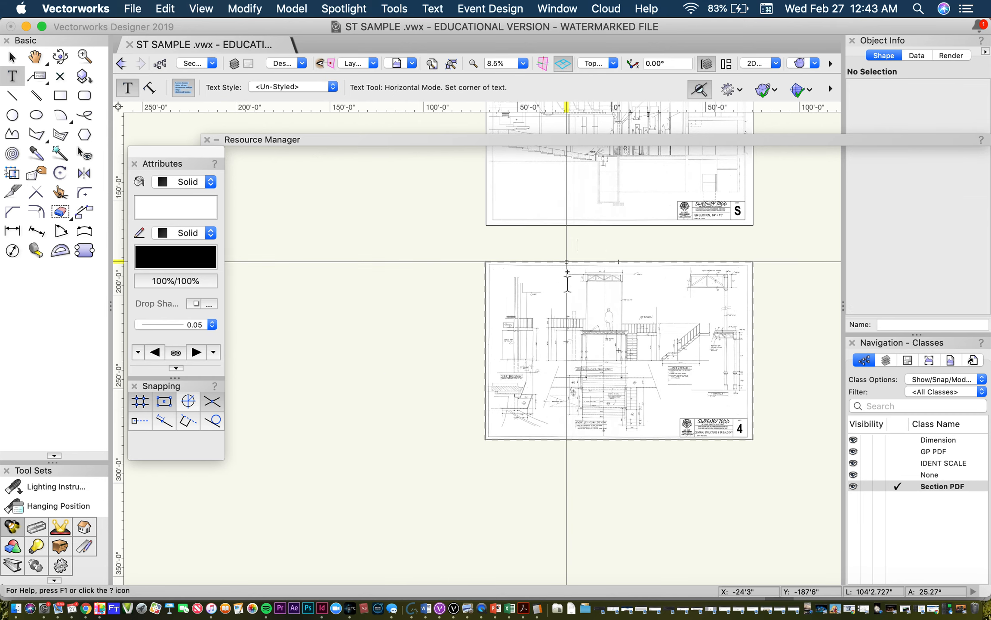
Step: Place the text OUT OF SCALE on the upper part of sheet 4 and try a 144 pt text size
left_click(556, 292)
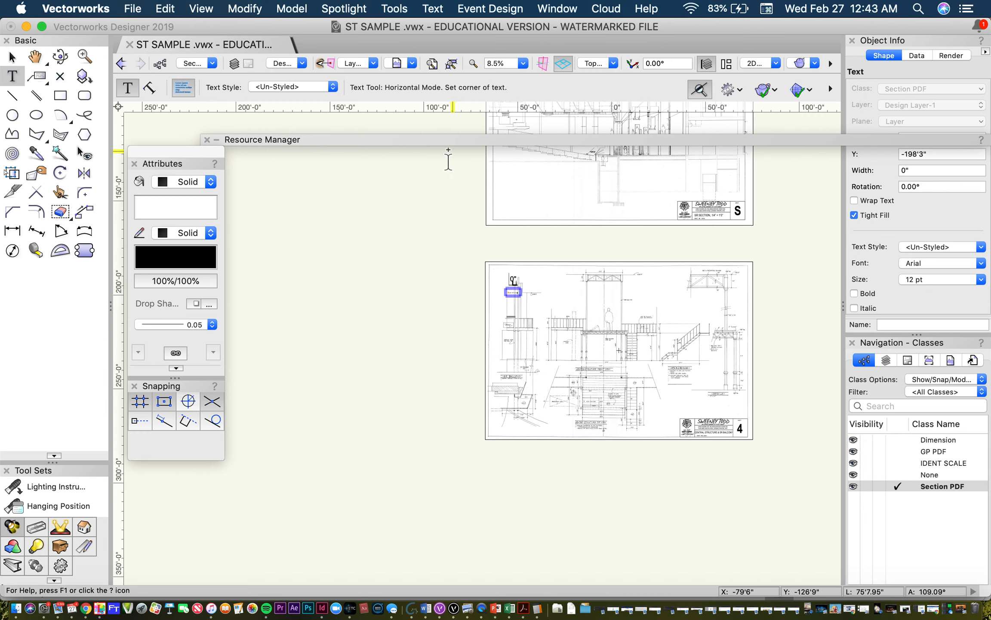
left_click(433, 9)
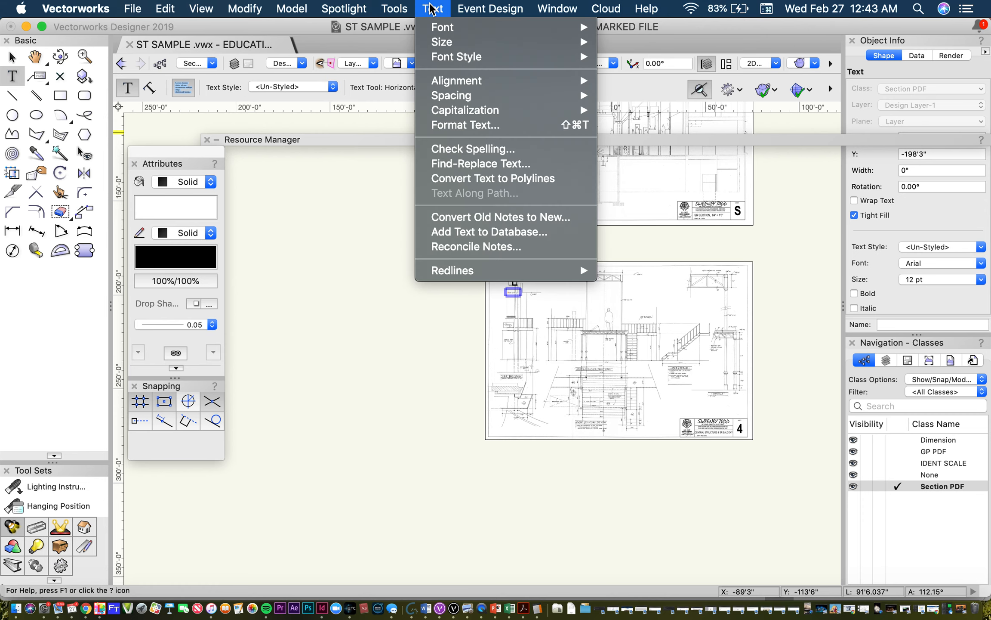
mouse_move(459, 46)
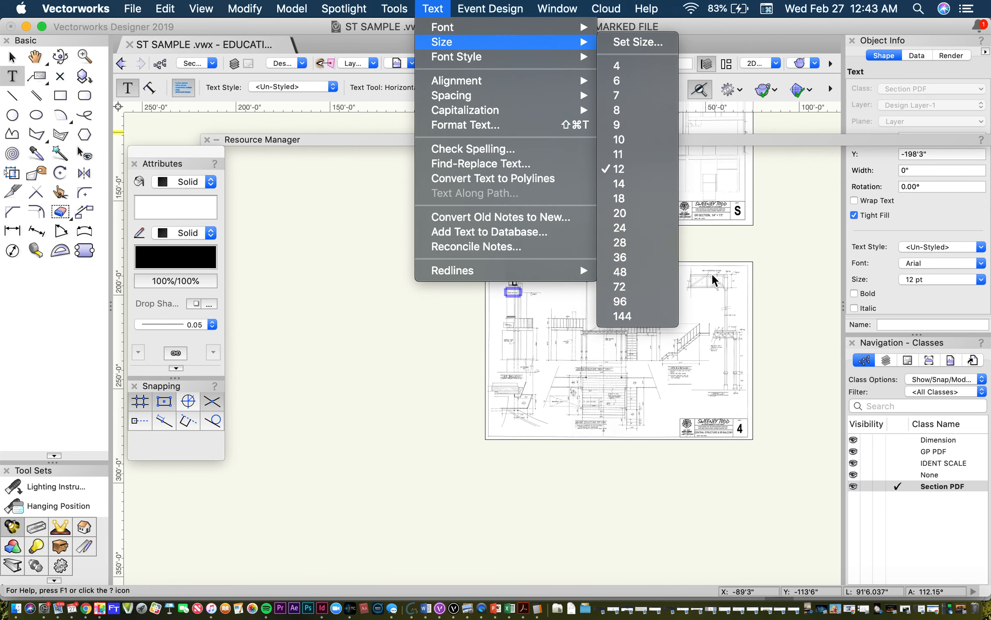
left_click(654, 316)
left_click(515, 286)
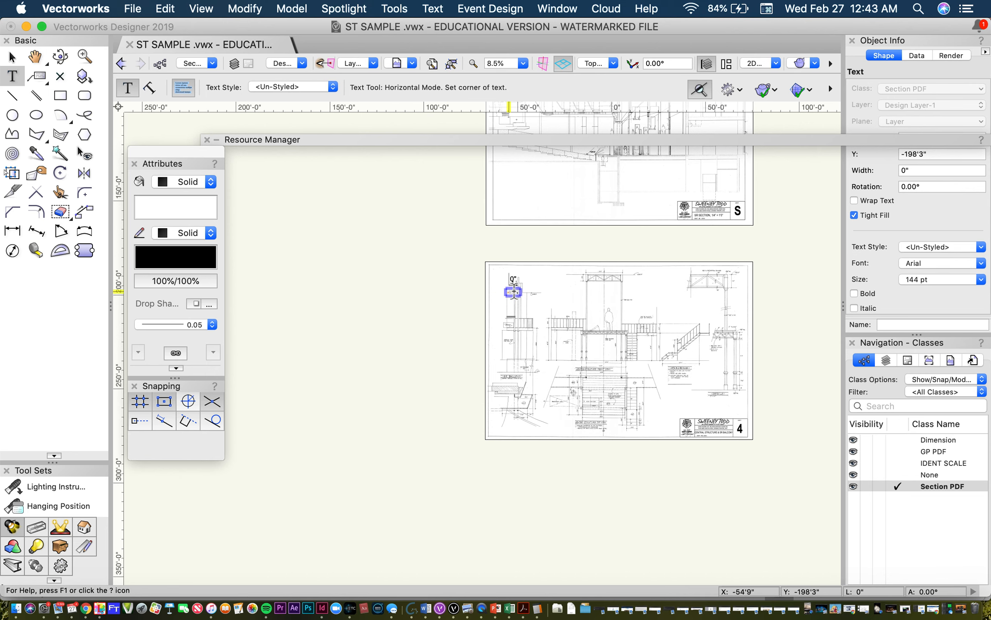
Step: Highlight the whole OUT OF SCALE text on sheet 4 and set its size to 144 pt
left_click(514, 290)
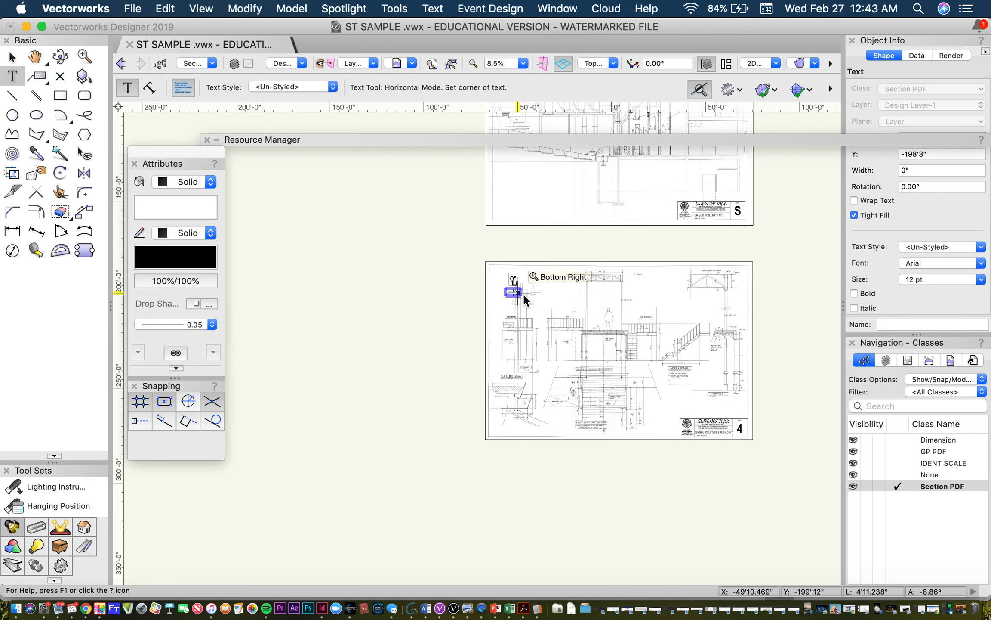
scroll(524, 294, "up", 10)
scroll(525, 295, "down", 5)
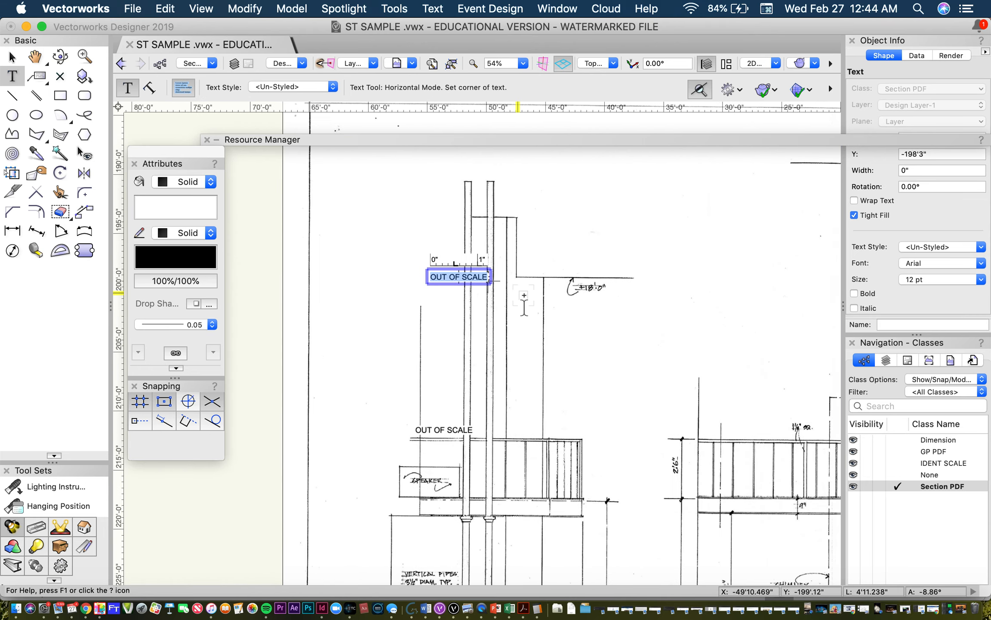
left_click(432, 8)
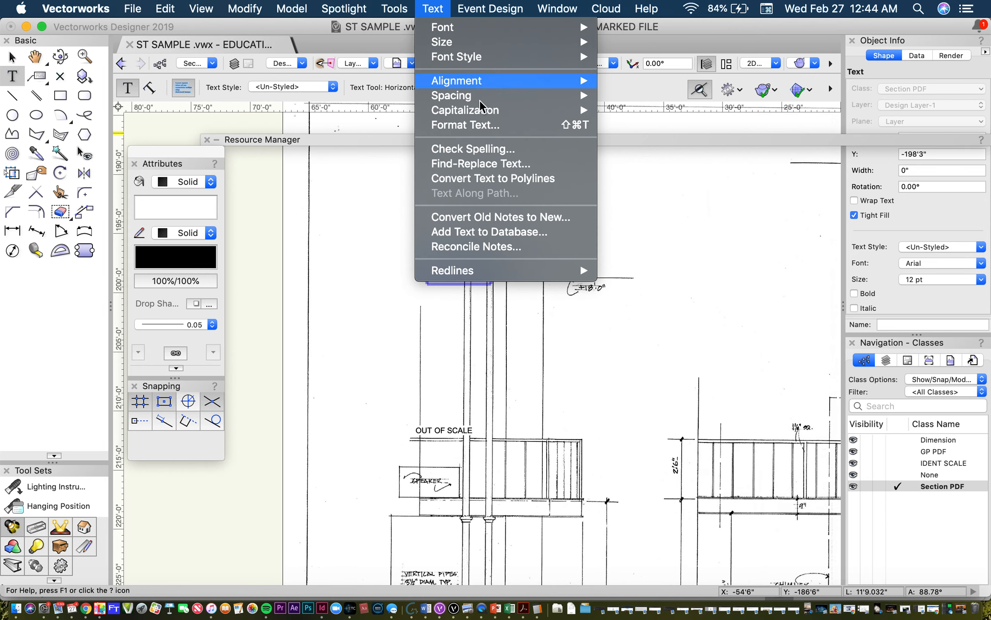
mouse_move(488, 44)
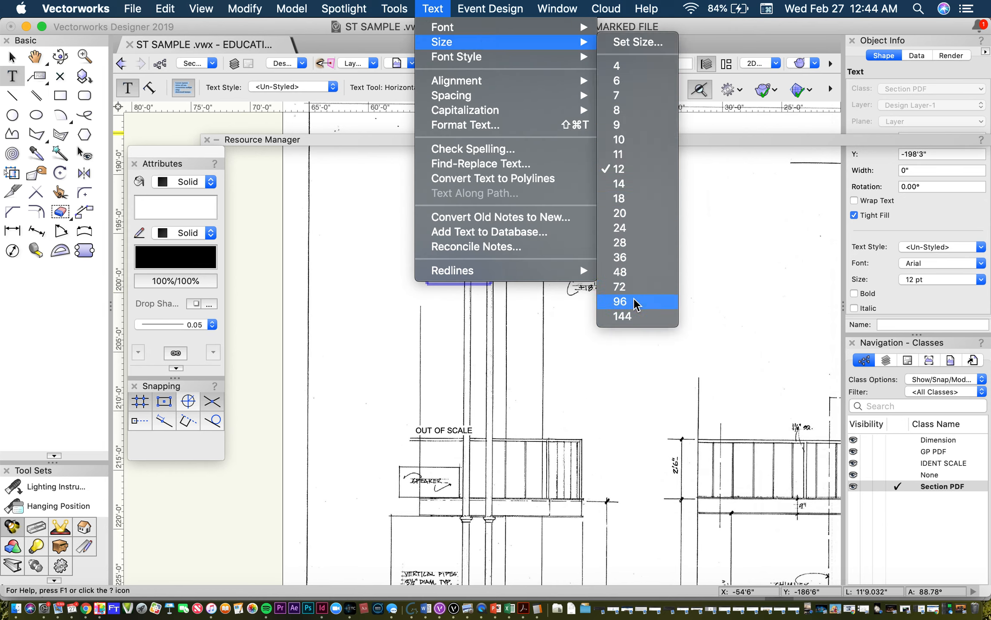
left_click(622, 316)
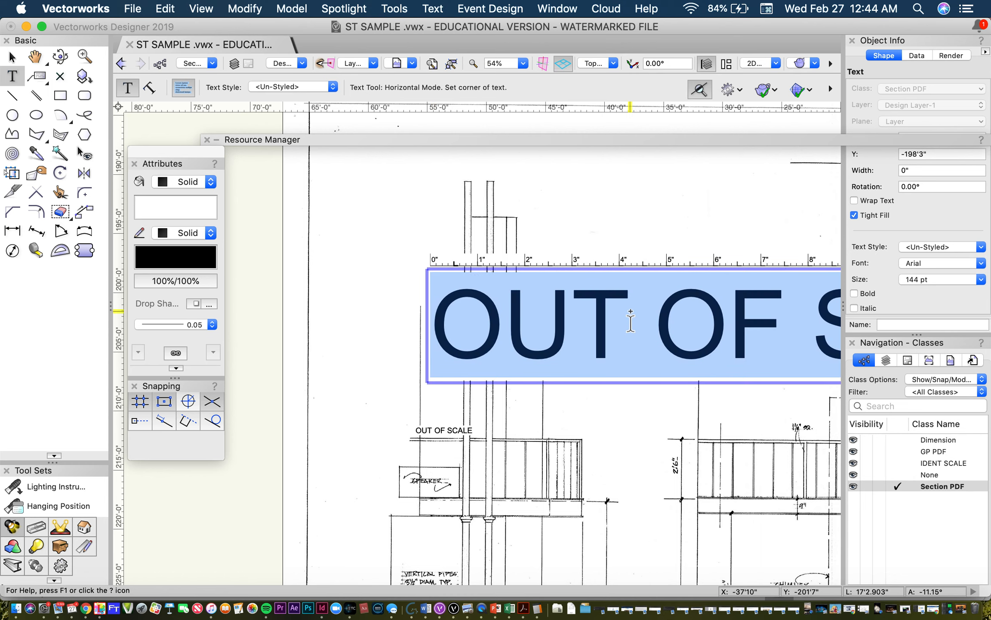
scroll(629, 308, "down", 4)
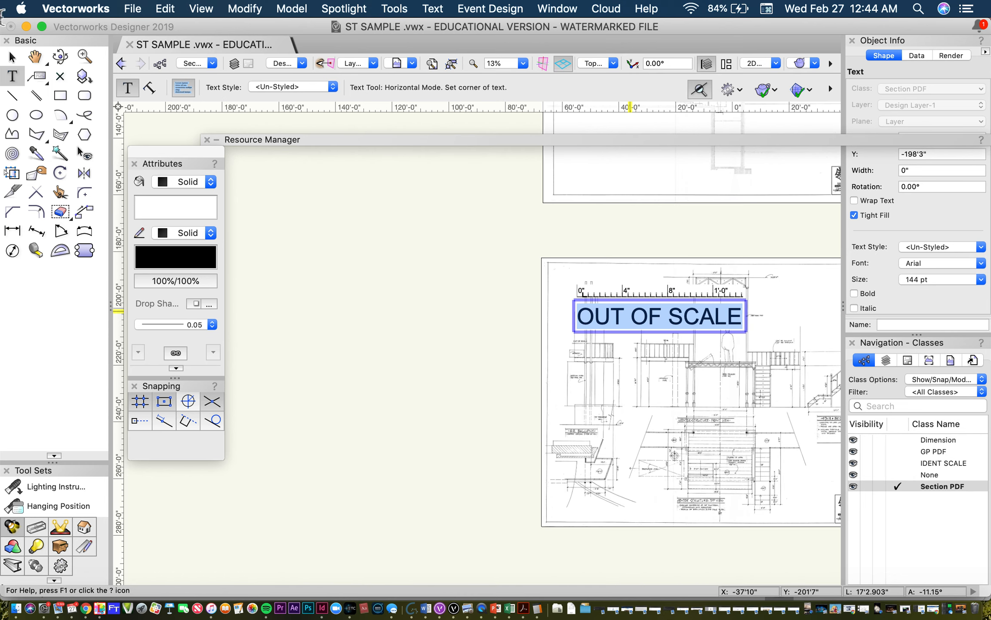
Step: Move the OUT OF SCALE label to the middle of sheet 4 and deselect it
left_click(12, 56)
left_click(635, 320)
left_click_drag(635, 323, 710, 413)
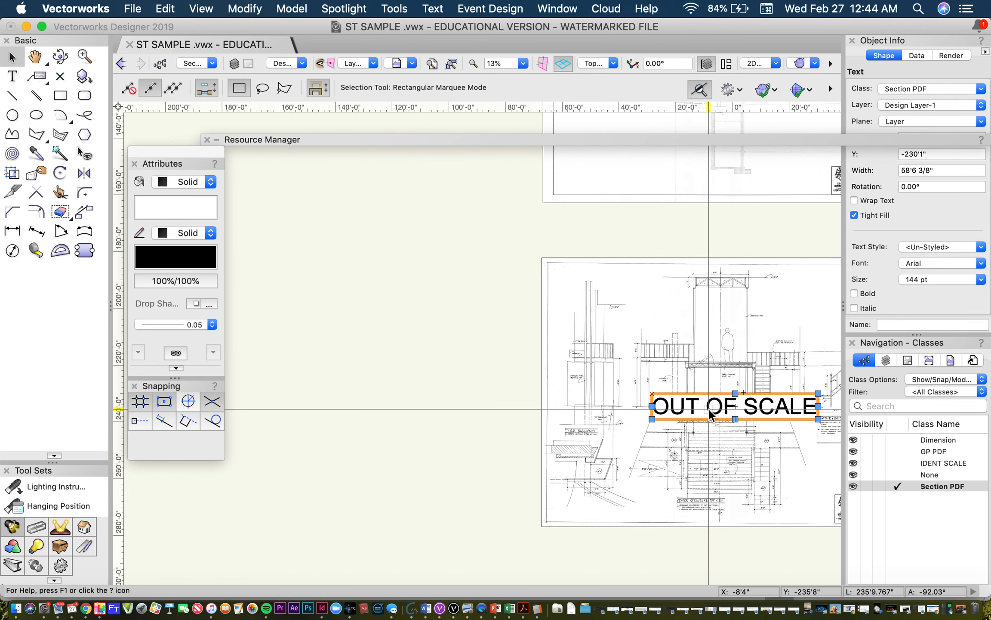
left_click(406, 306)
Step: Review the labelled sheet 4 alongside the section and ground plan sheets
scroll(405, 306, "down", 6)
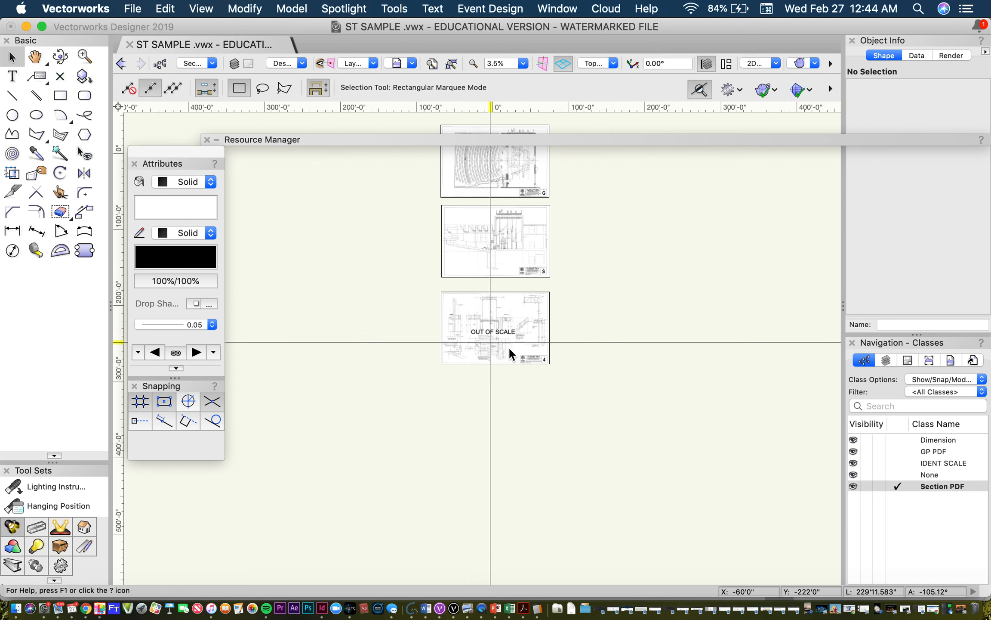
scroll(506, 349, "up", 5)
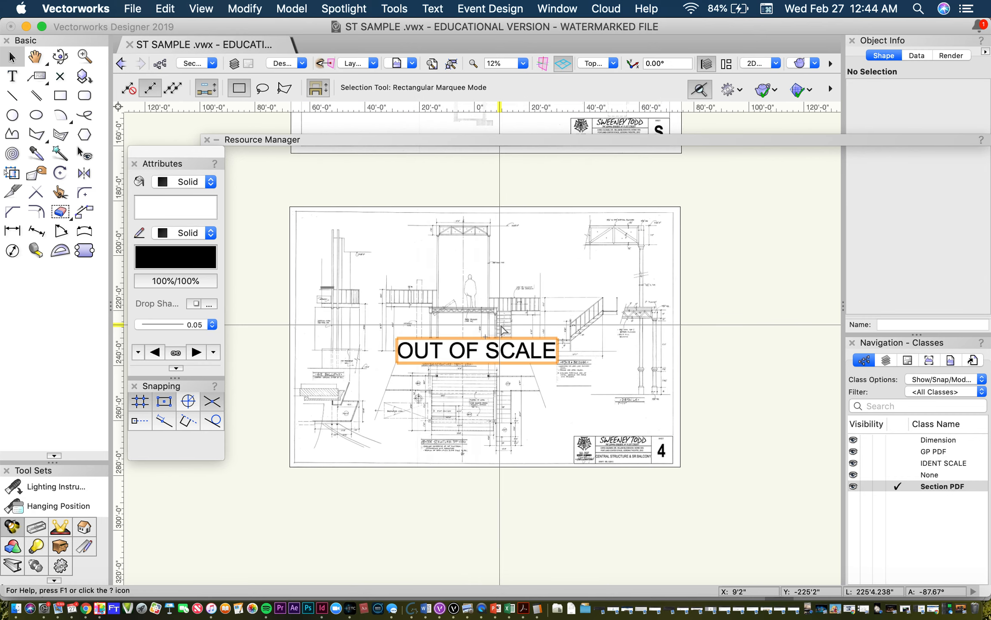
scroll(604, 476, "up", 1)
scroll(601, 468, "down", 3)
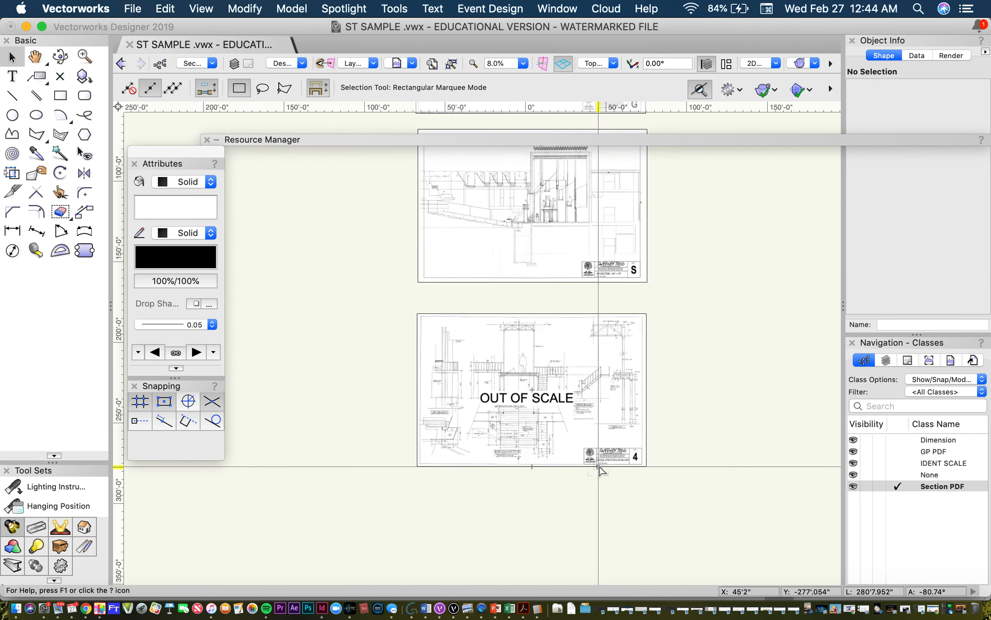
scroll(601, 469, "down", 2)
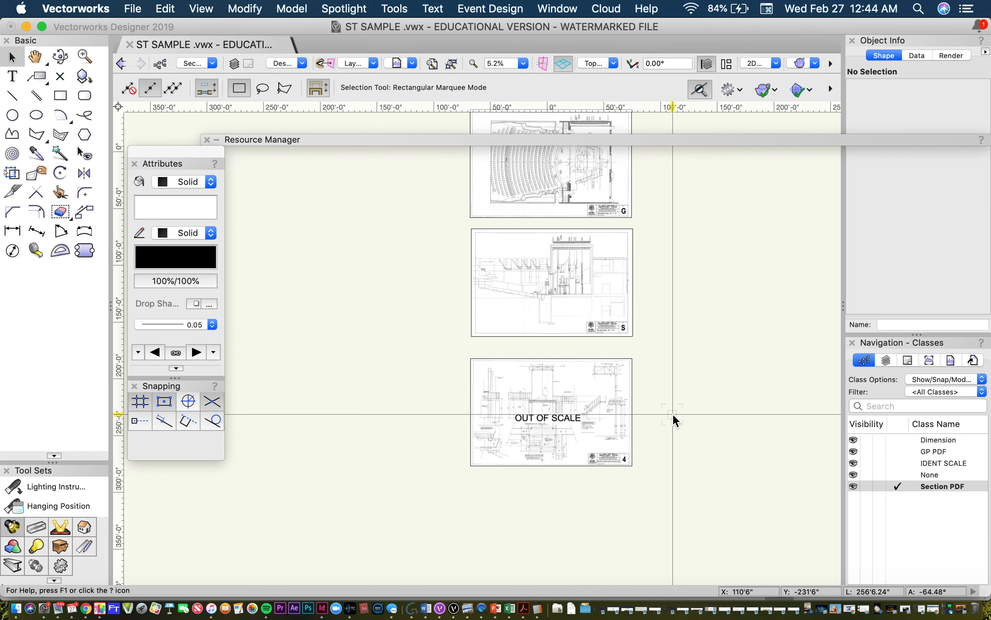
scroll(581, 301, "up", 5)
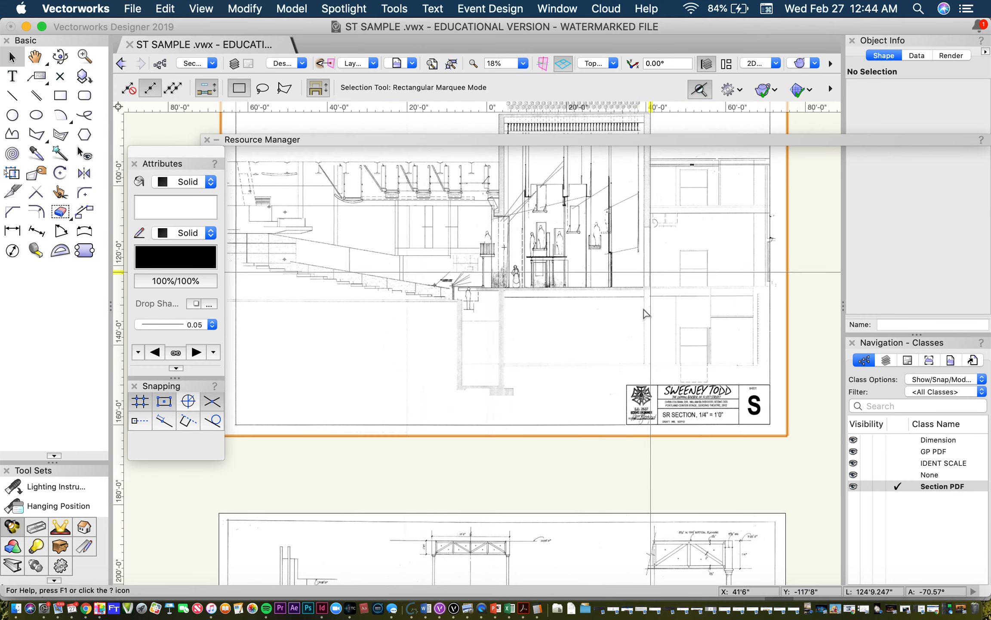
scroll(644, 313, "down", 1)
scroll(626, 368, "down", 3)
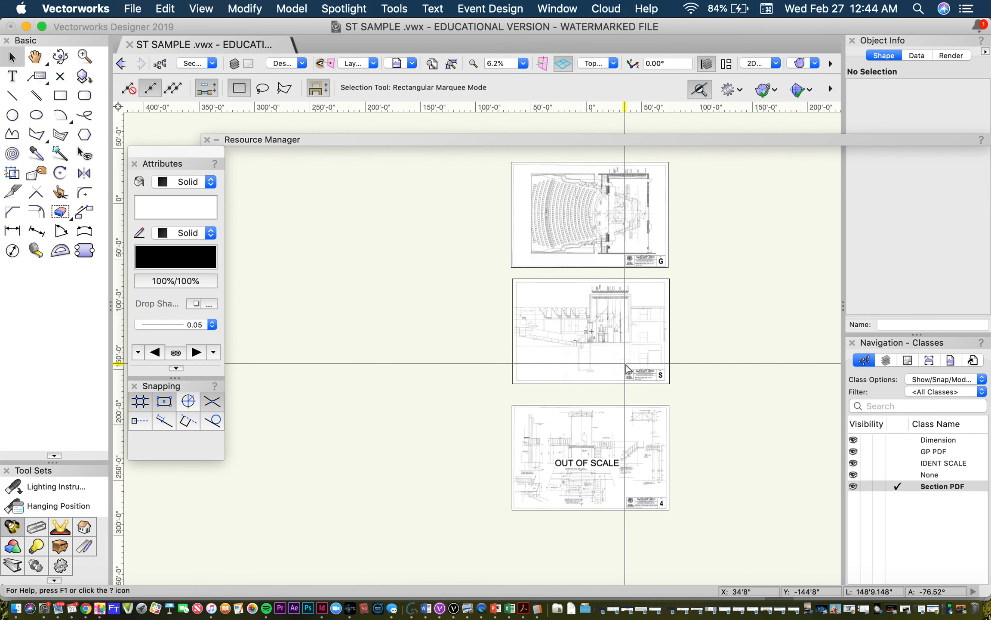
scroll(590, 165, "up", 4)
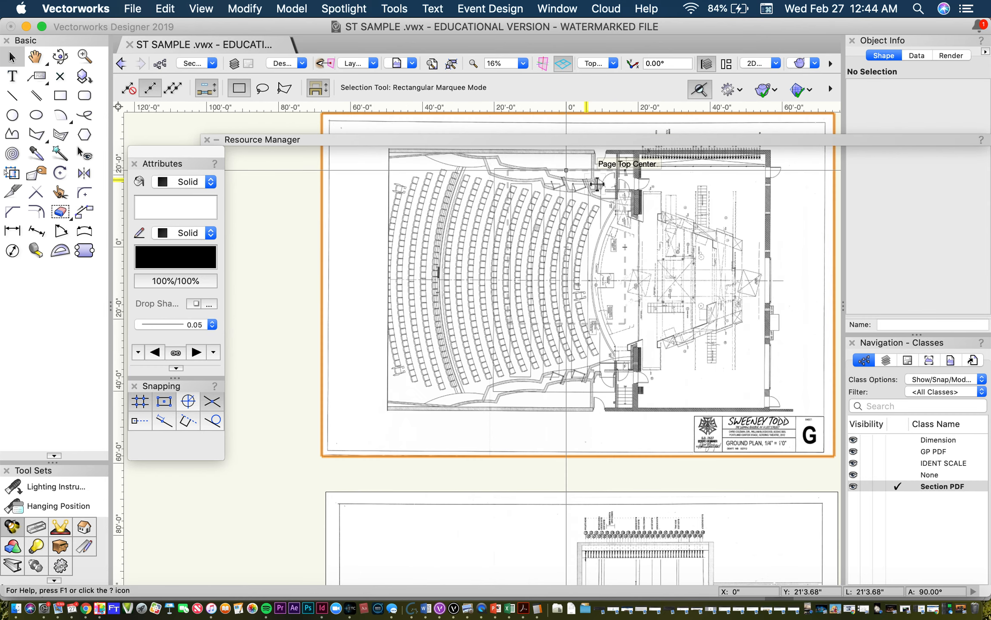
Step: Create a new class named GP ARCH TRACE and make it the active class
left_click(161, 60)
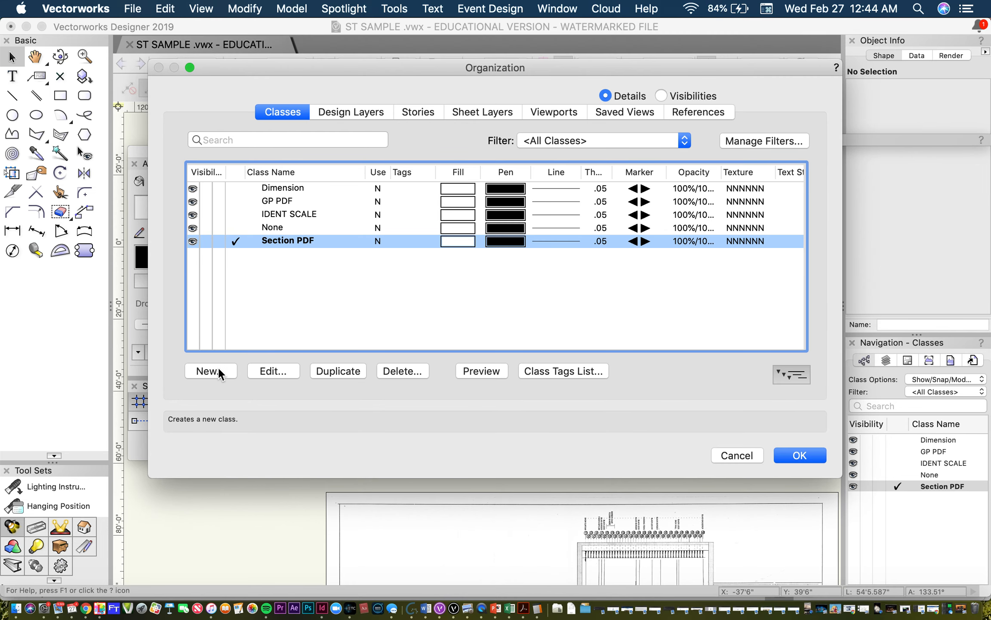
left_click(218, 367)
key("BackSpace")
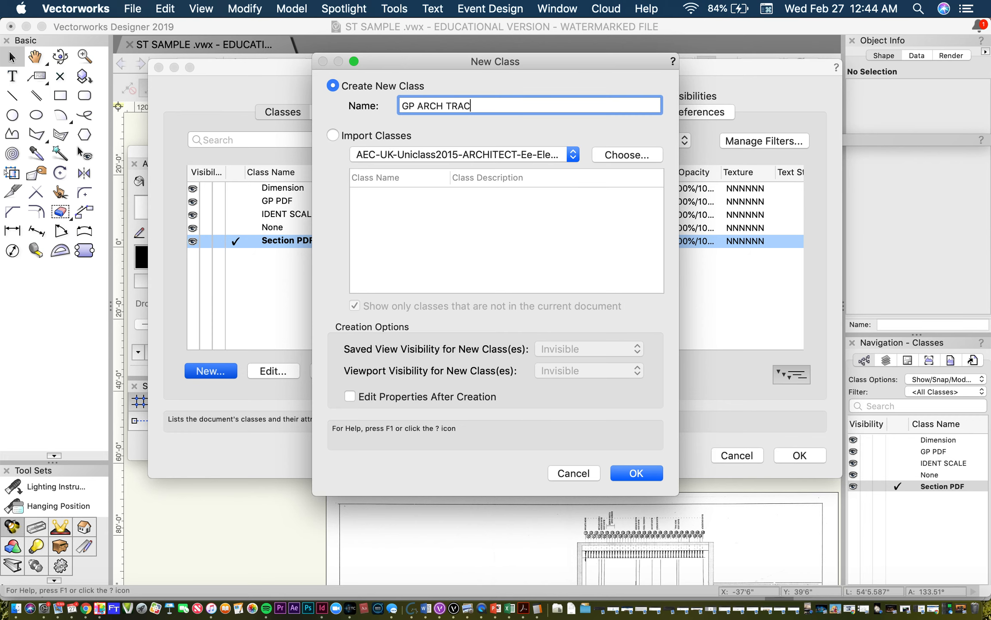
left_click(636, 473)
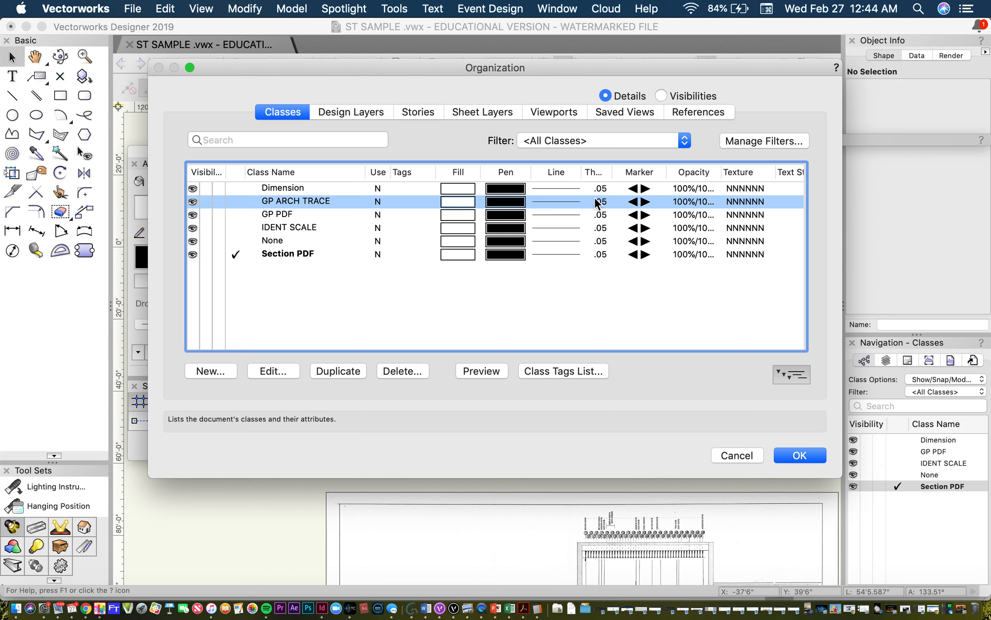
left_click(791, 455)
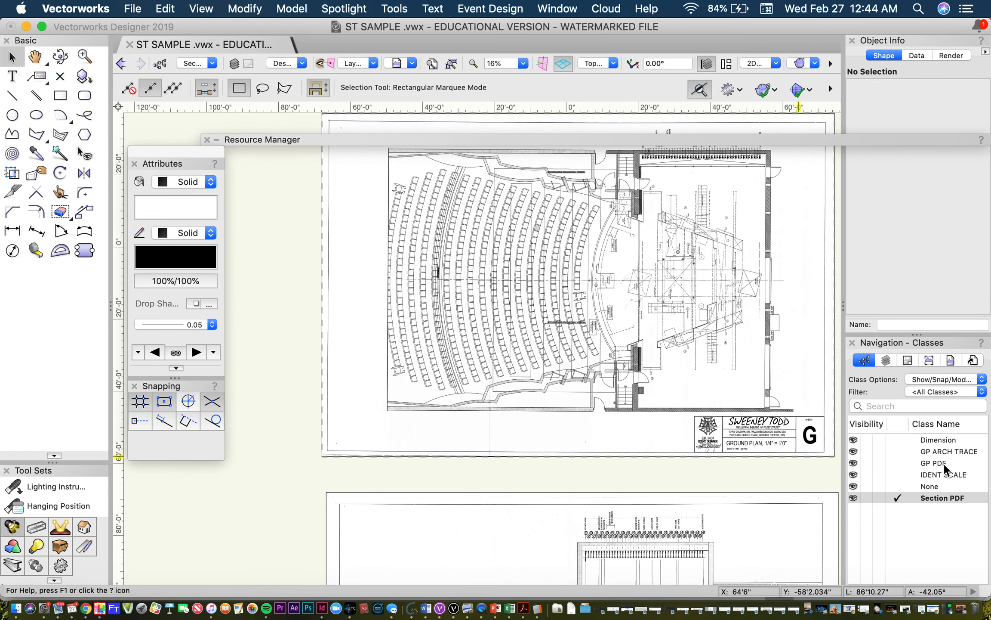
left_click(950, 451)
double_click(950, 451)
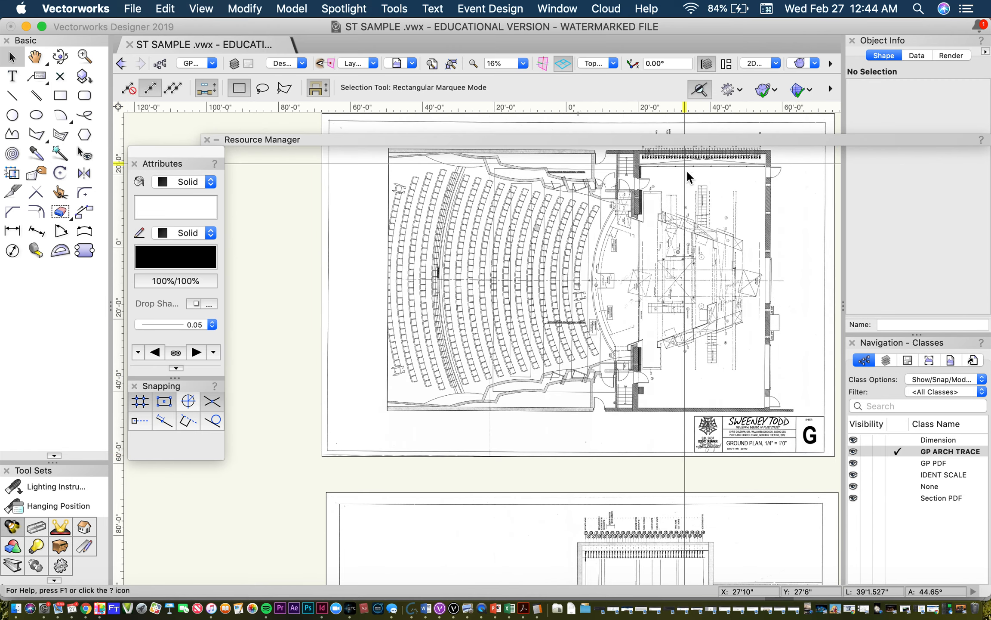
Step: Examine the ground plan's stage house walls, proscenium, apron and auditorium seating up close
scroll(665, 157, "up", 3)
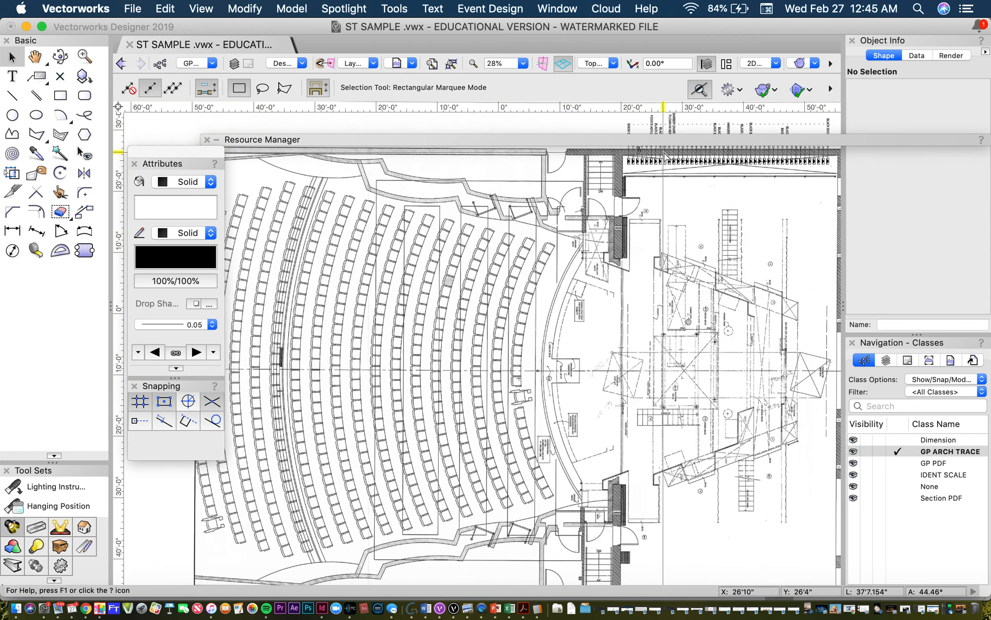
scroll(665, 155, "up", 2)
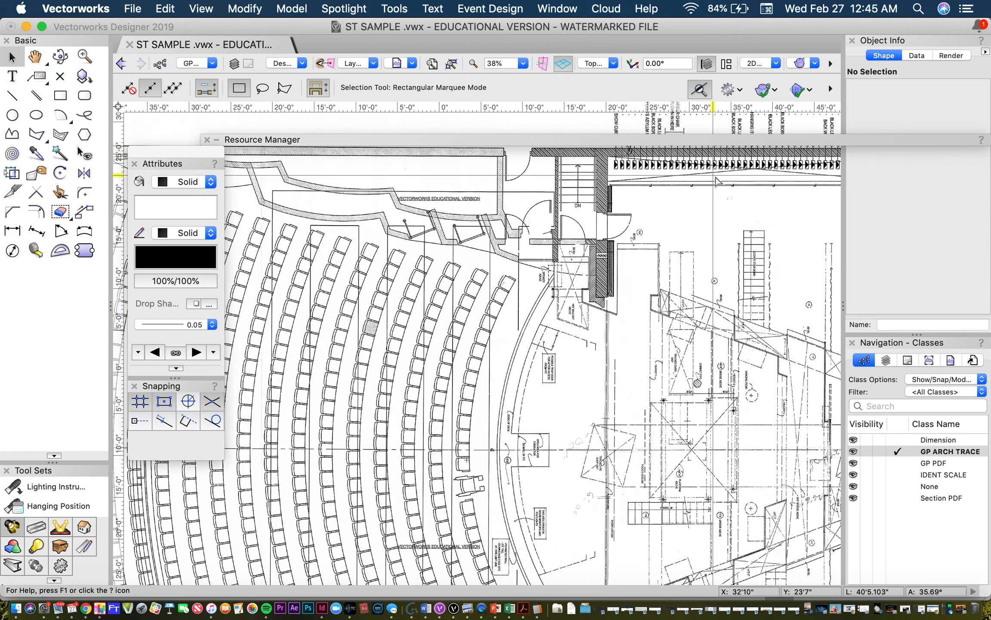
middle_click_drag(720, 184, 475, 191)
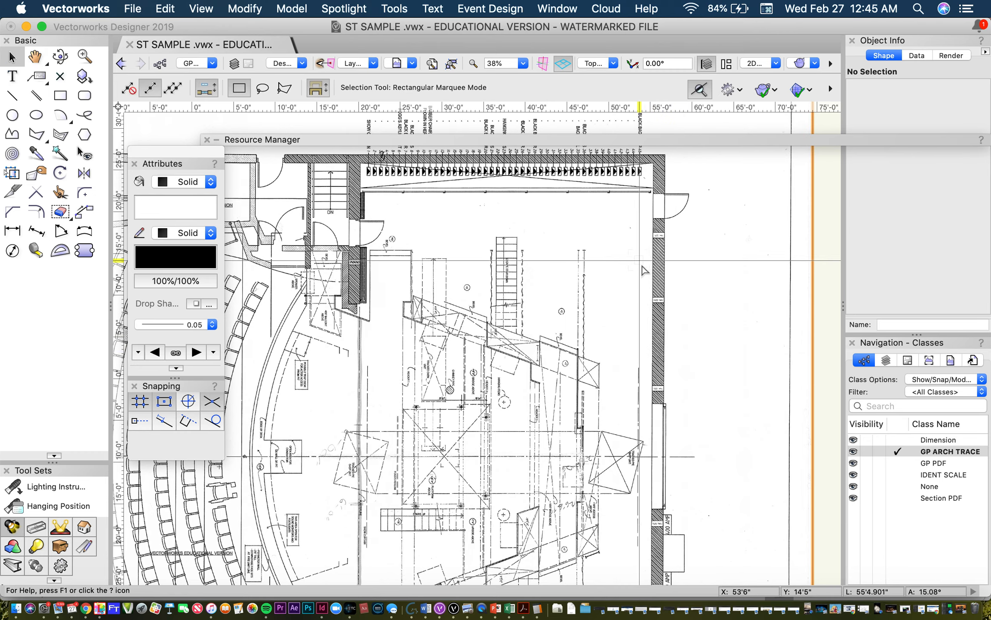
middle_click_drag(460, 262, 659, 169)
middle_click_drag(521, 180, 521, 180)
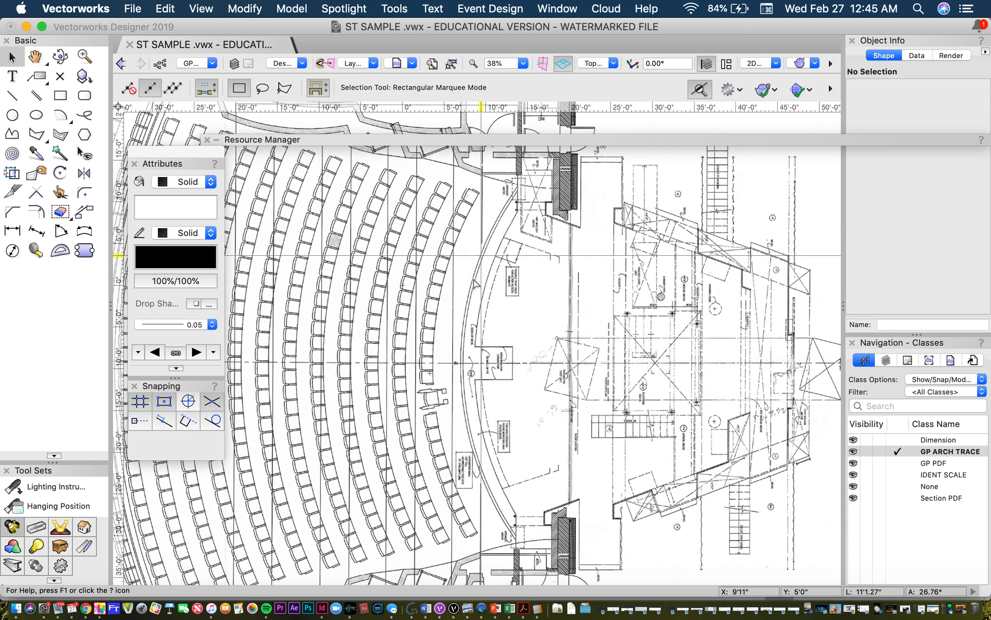
mouse_move(515, 537)
left_mouse_down()
mouse_move(454, 418)
mouse_move(478, 227)
mouse_move(506, 209)
mouse_move(461, 419)
mouse_move(463, 527)
mouse_move(471, 527)
left_mouse_up()
middle_click_drag(392, 436, 674, 437)
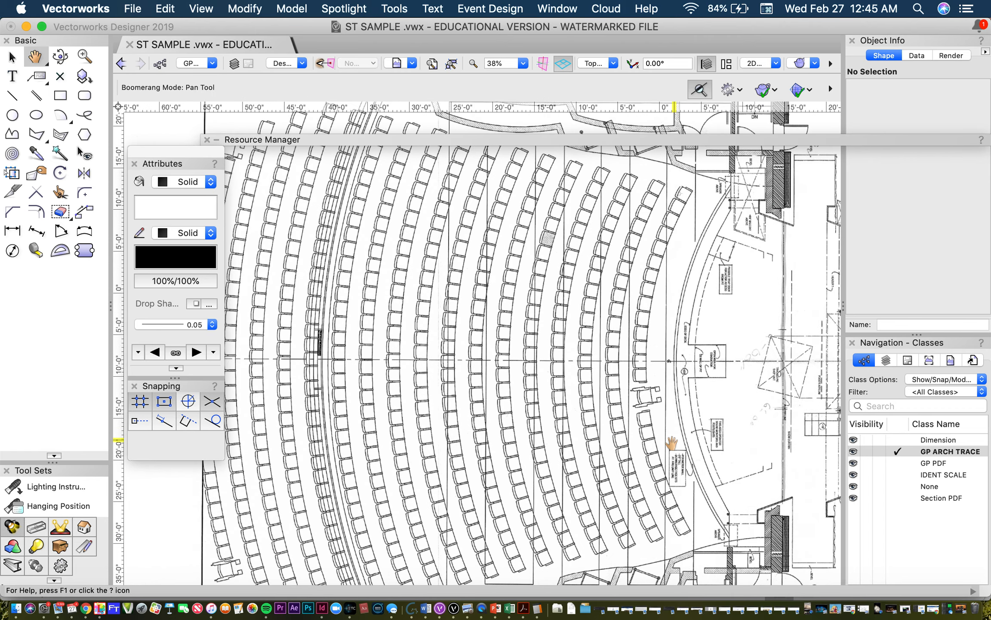
scroll(674, 438, "down", 2)
scroll(620, 398, "down", 1)
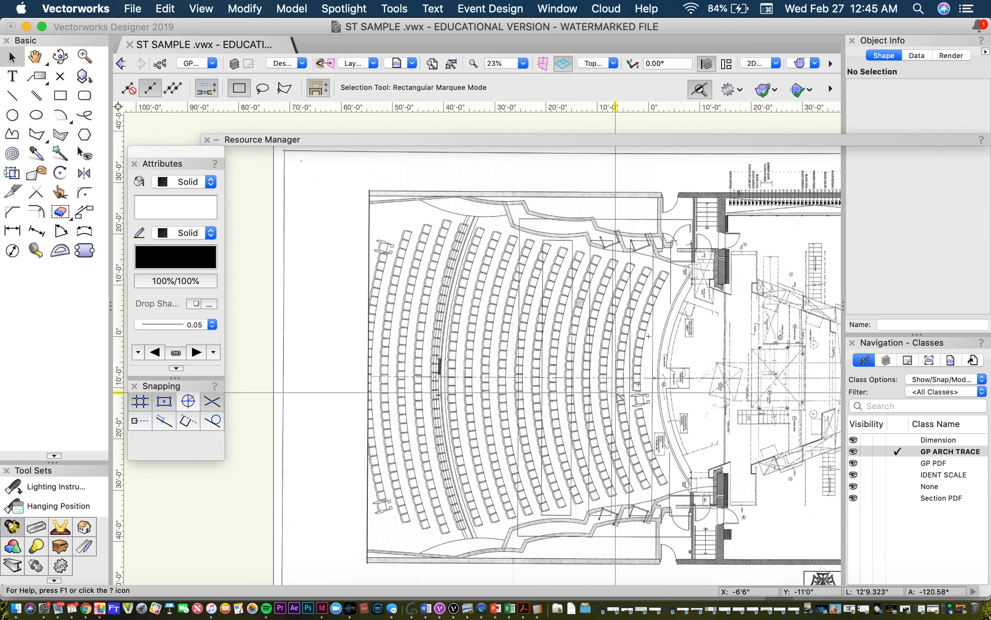
scroll(687, 212, "down", 1)
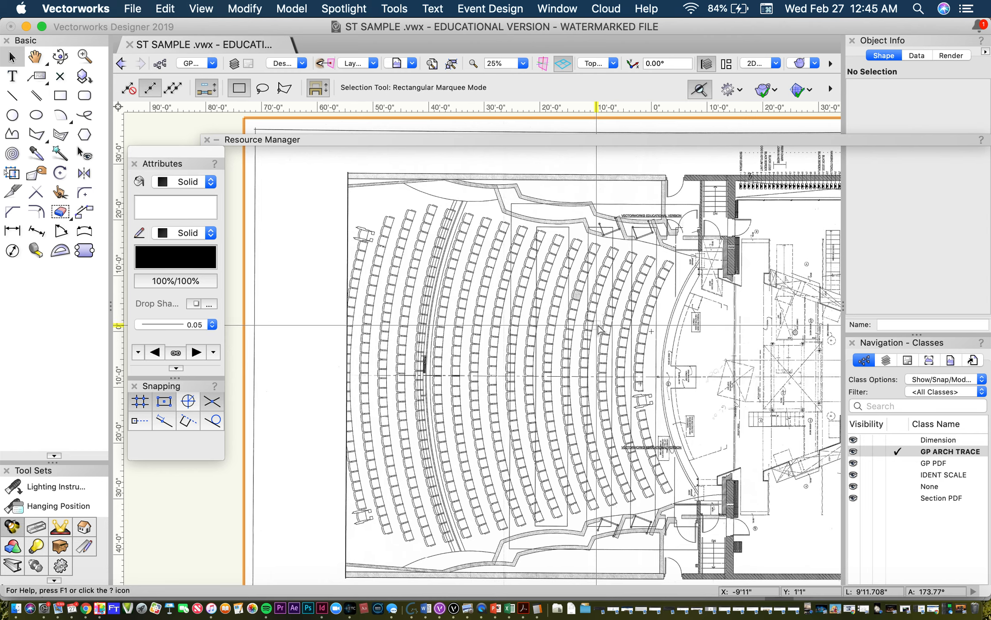
Step: Inspect the scenery and upstage wall on the ground plan, and select the ground plan PDF page
left_click_drag(600, 310, 453, 313)
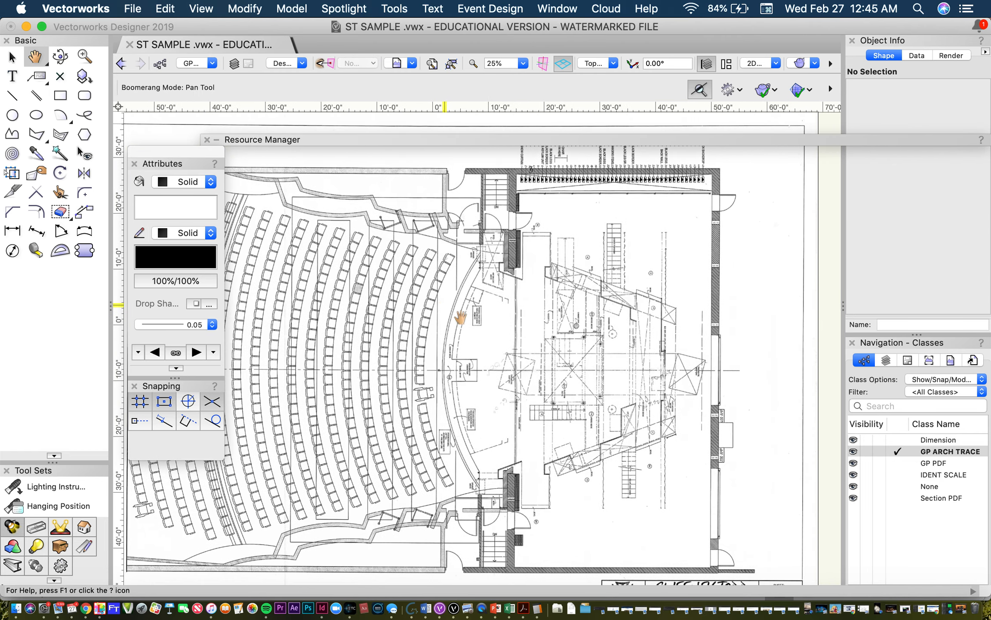
scroll(684, 330, "up", 5)
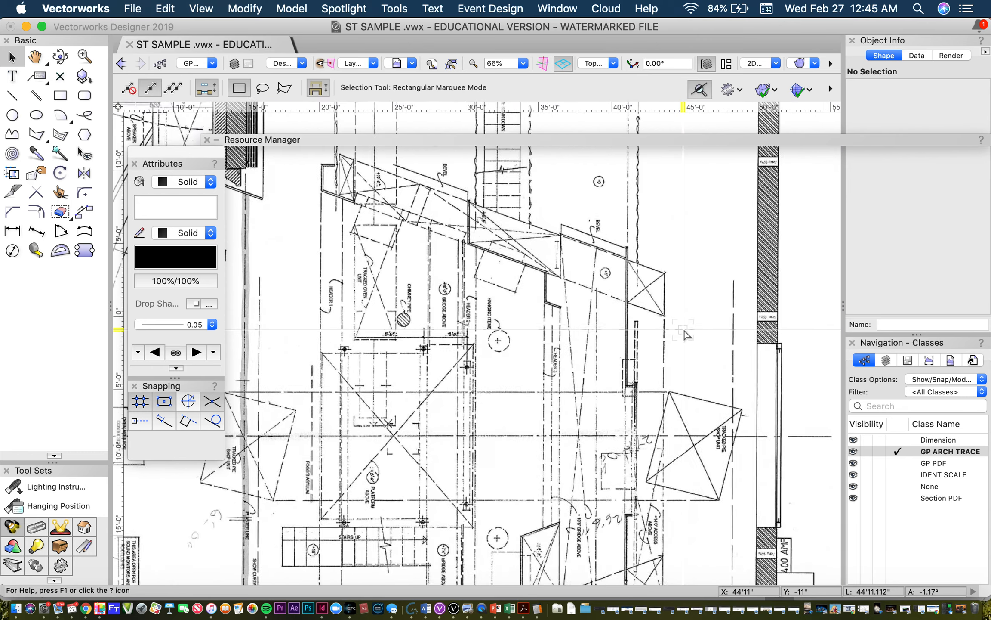
left_click_drag(685, 331, 700, 253)
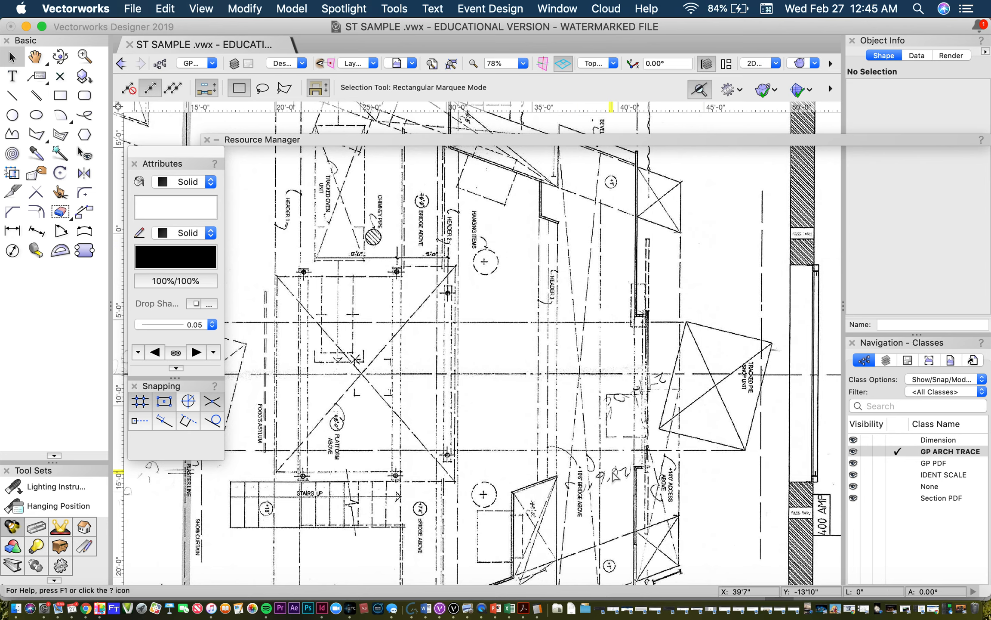
left_click(634, 465)
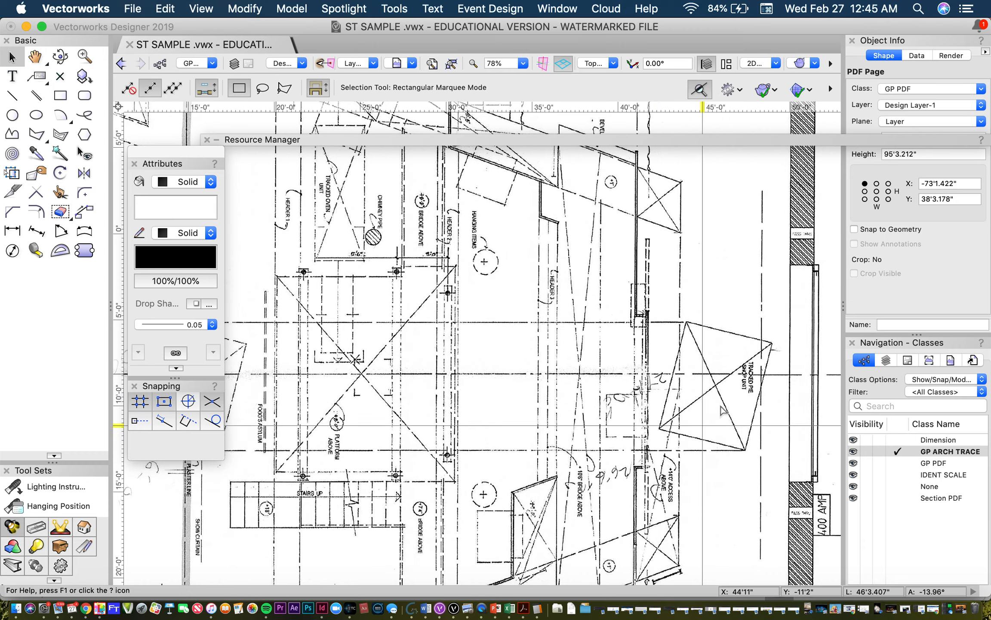
scroll(740, 381, "down", 6)
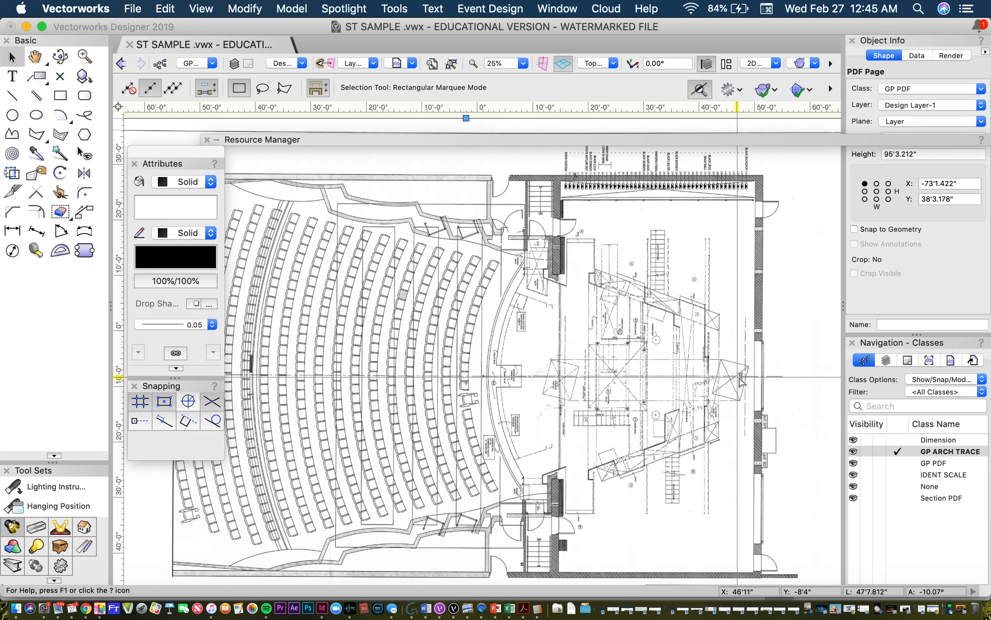
Step: Compare the ground plan and section sheets, and highlight the GP ARCH TRACE class in the class list
scroll(739, 380, "down", 3)
scroll(752, 445, "up", 2)
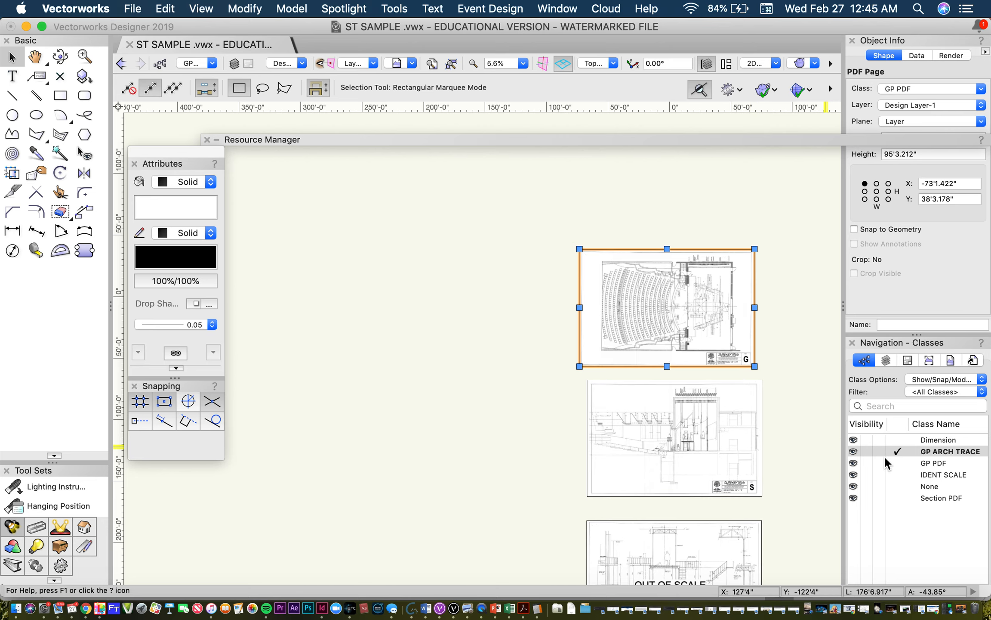
left_click(966, 452)
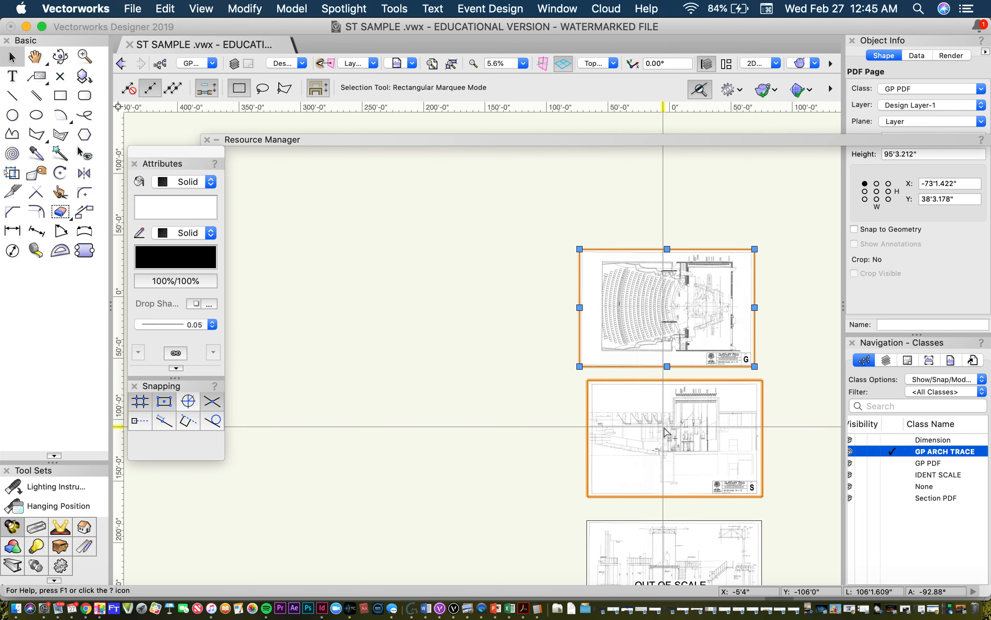
scroll(667, 430, "up", 3)
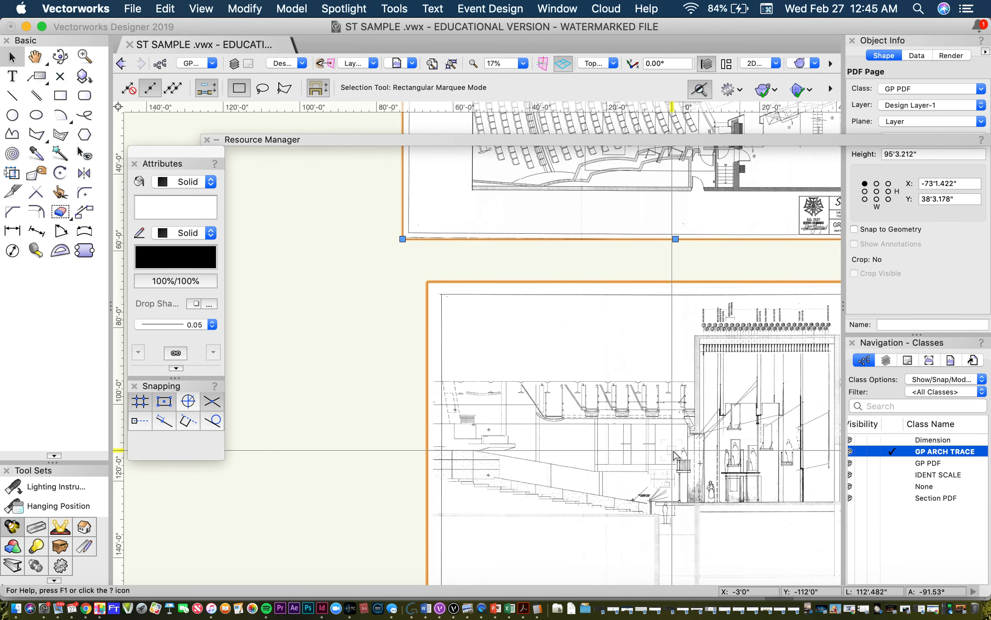
scroll(674, 454, "down", 2)
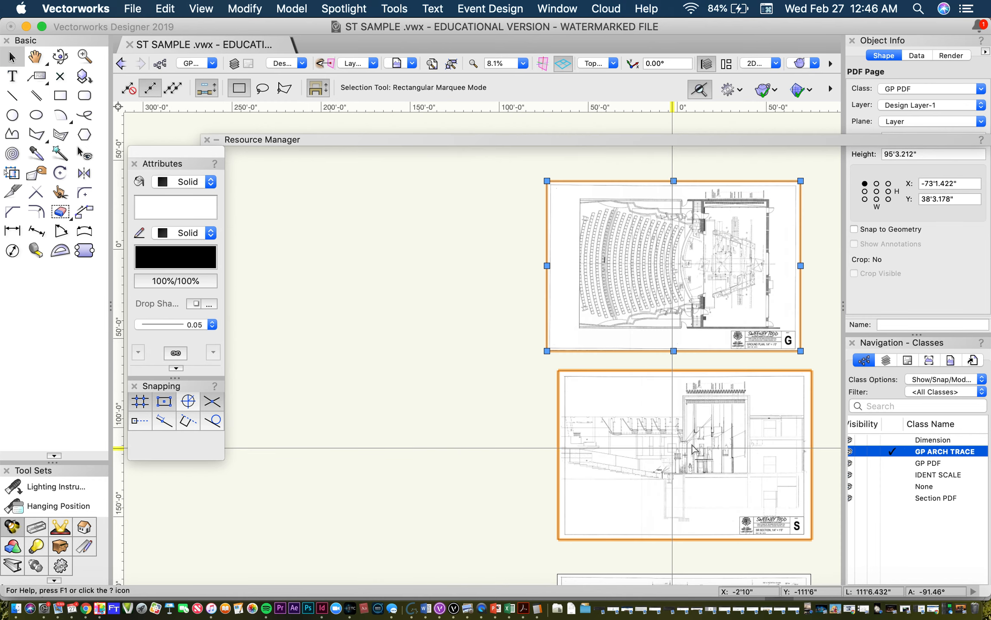
scroll(914, 473, "left", 2)
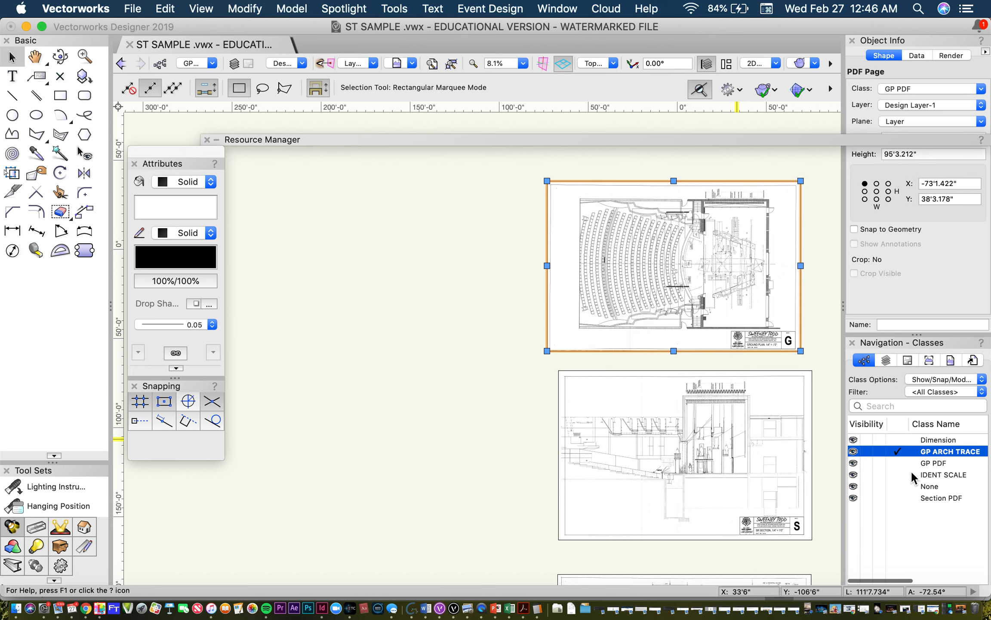
Step: Try the GP PDF class as grayed and as invisible, and restore it to visible
left_click(877, 463)
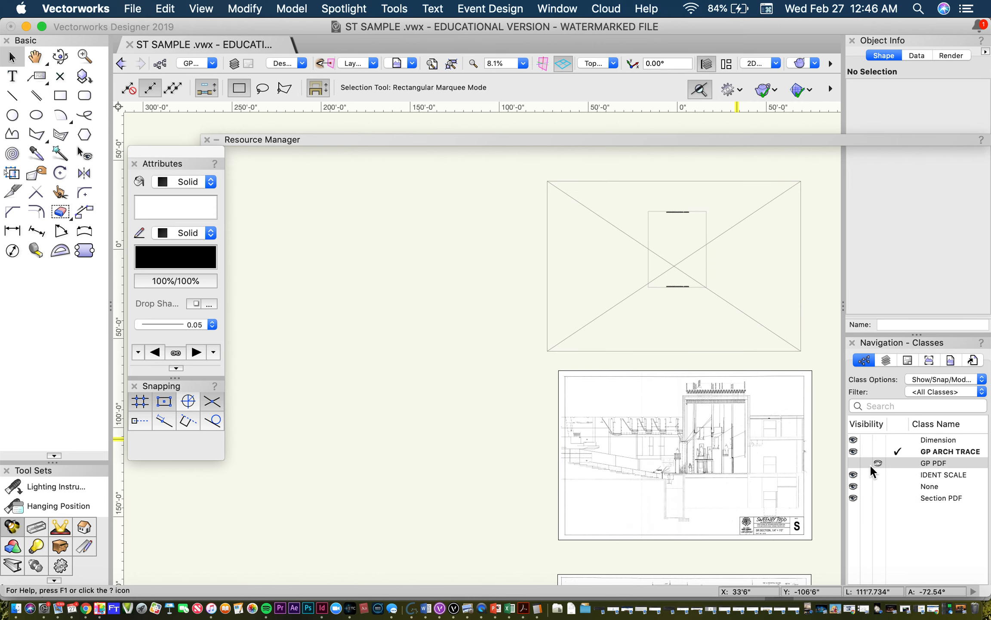
left_click(866, 461)
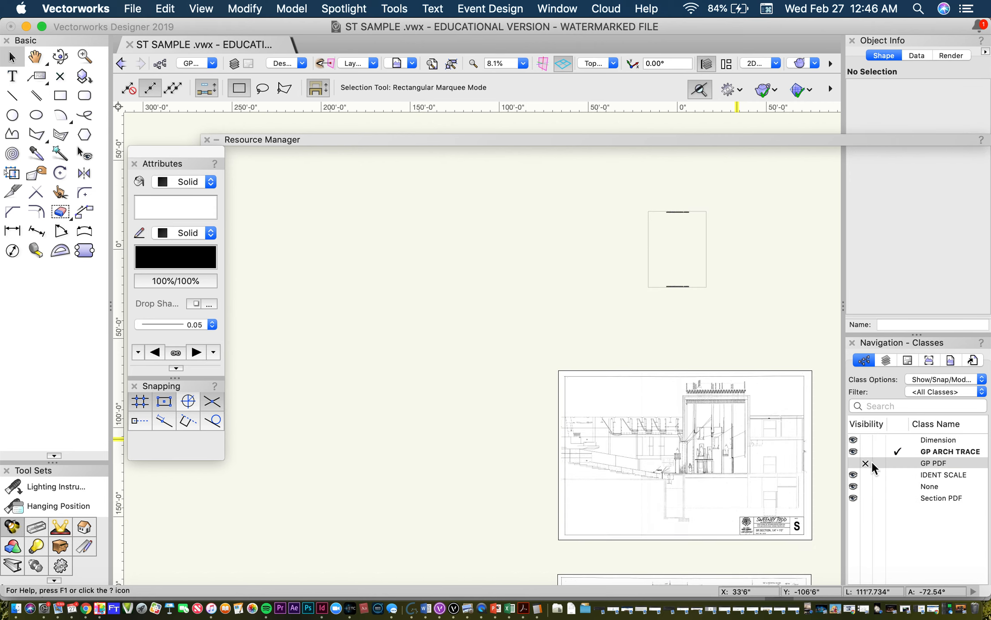
left_click(876, 460)
left_click(855, 462)
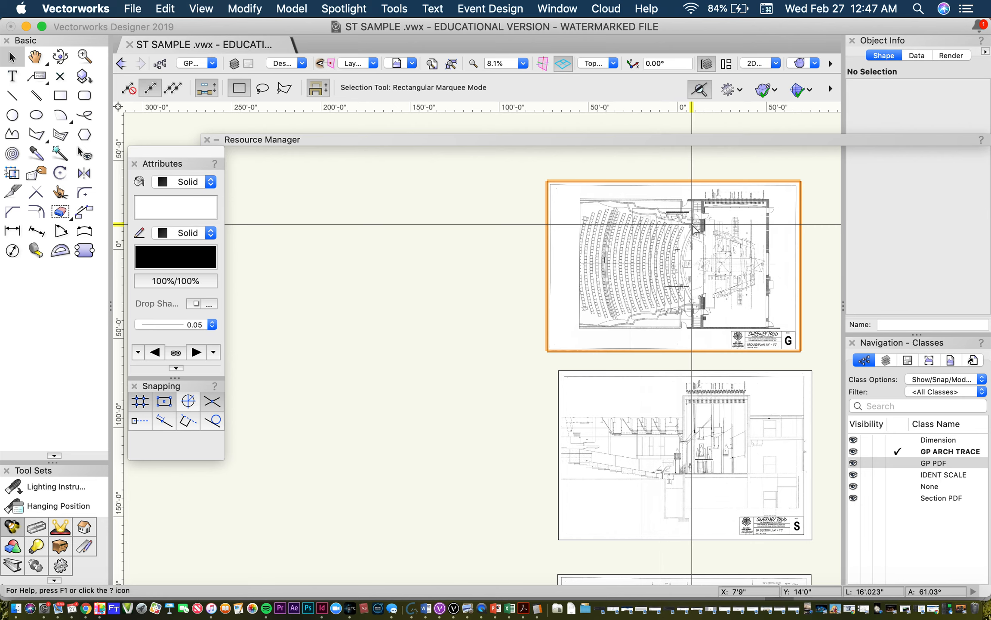
Step: Examine the ground plan sheet's title block up close, including the drawing scale and draft date
scroll(693, 225, "down", 1)
scroll(693, 226, "up", 5)
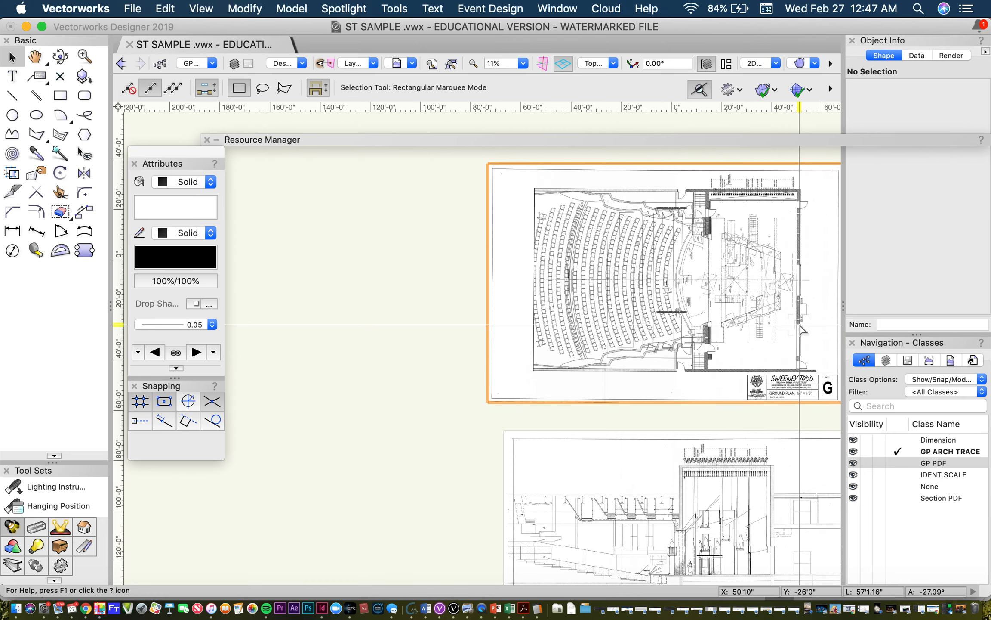
scroll(841, 393, "up", 2)
scroll(841, 394, "up", 8)
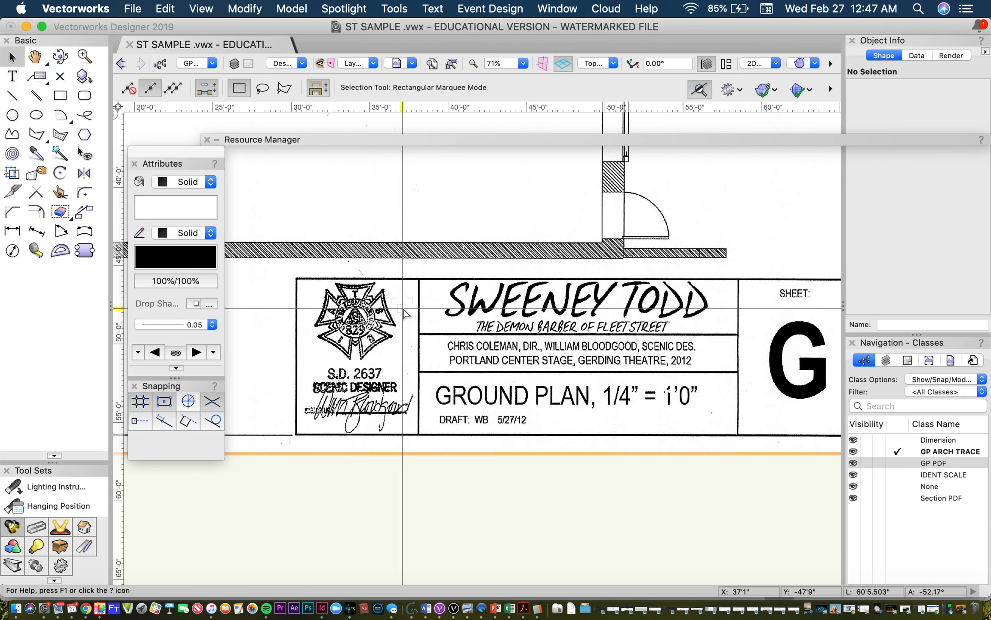
scroll(517, 428, "up", 5)
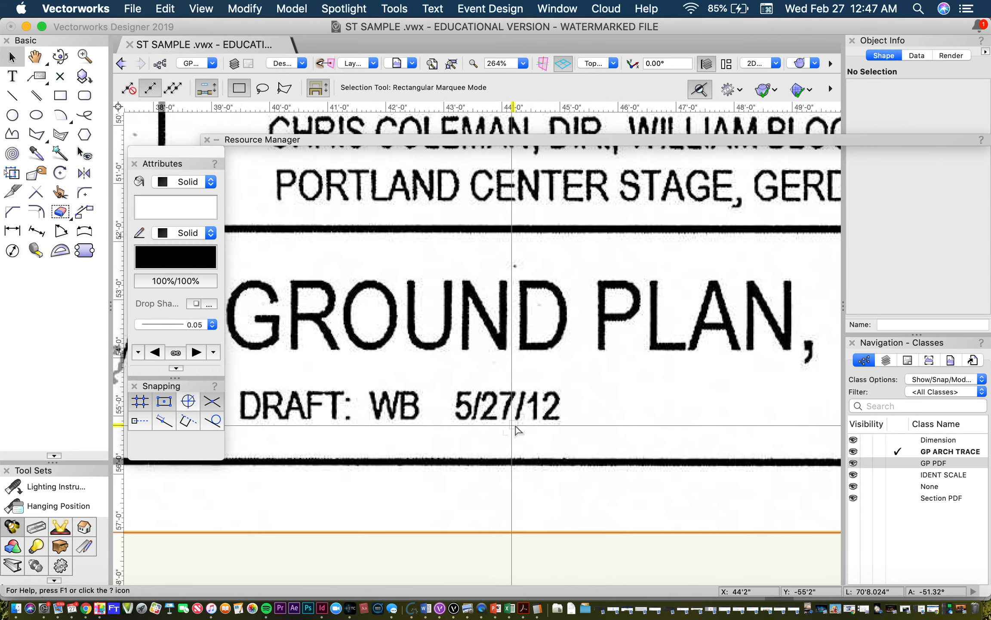
scroll(516, 428, "down", 6)
scroll(516, 429, "down", 6)
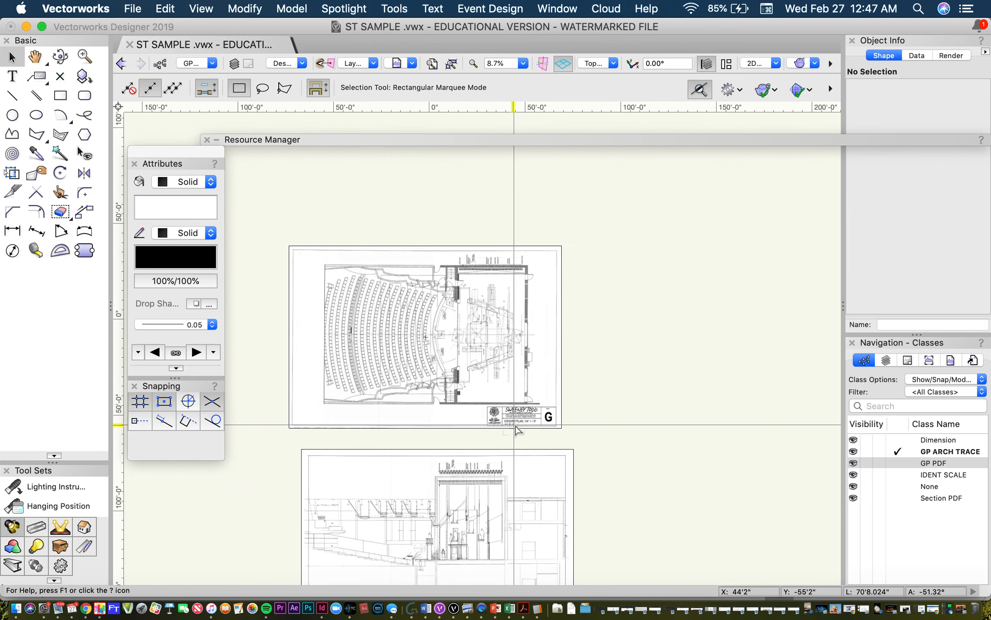